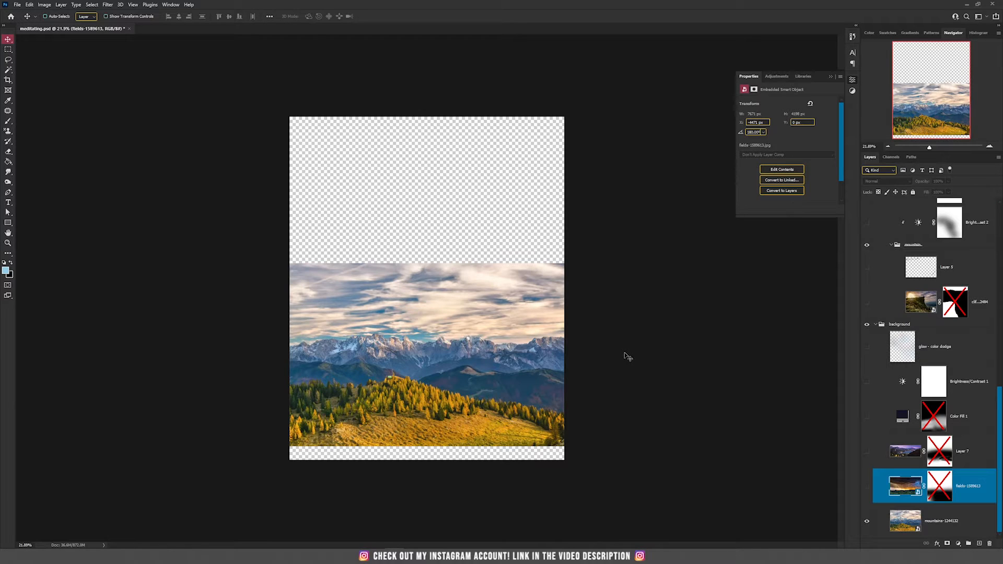
# Show the fields photo layer and select its layer mask
pyautogui.click(958, 529)
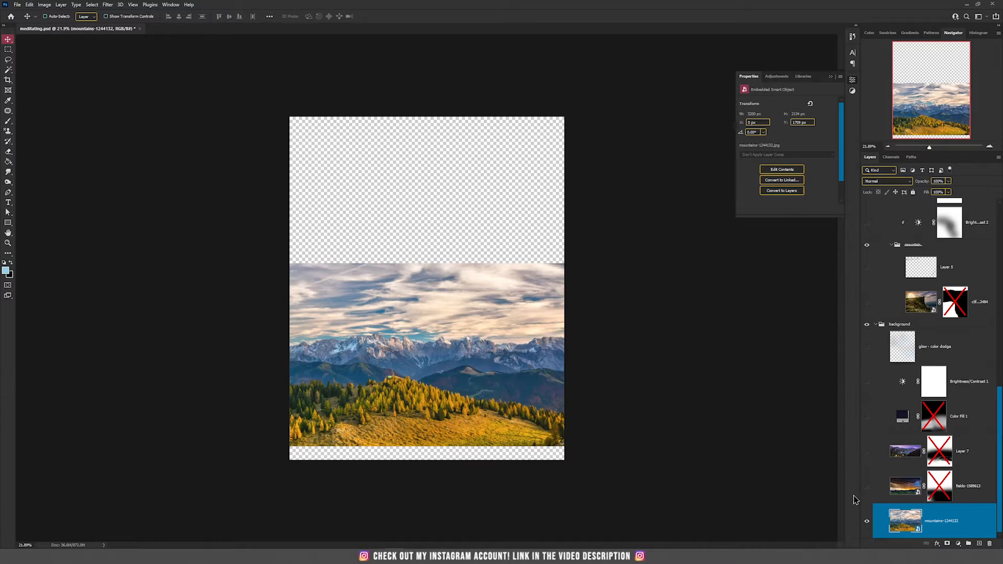
pyautogui.click(867, 486)
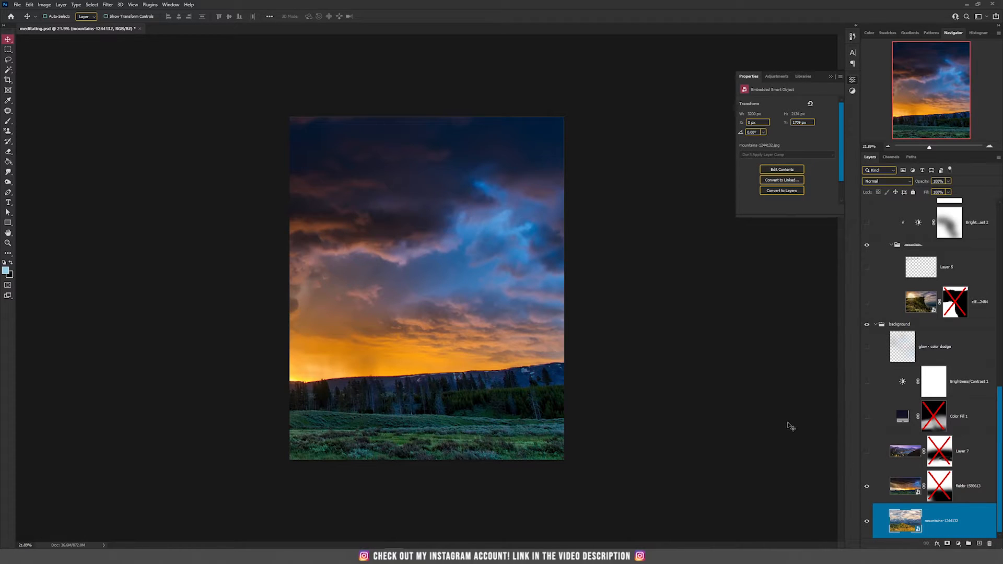
pyautogui.keyDown('shift'); pyautogui.click(944, 495); pyautogui.keyUp('shift')
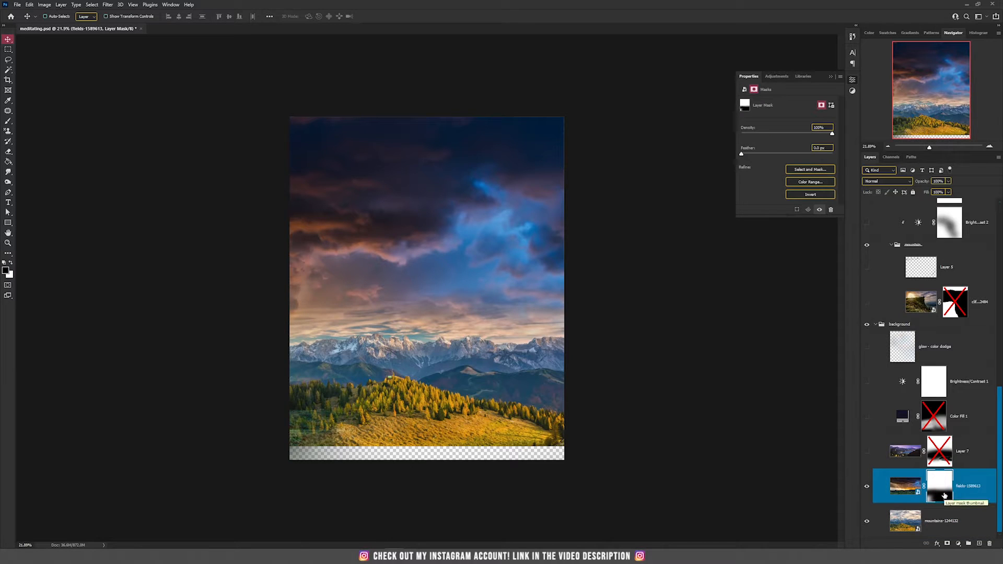
# Show Layer 7 and select its layer mask
pyautogui.click(867, 451)
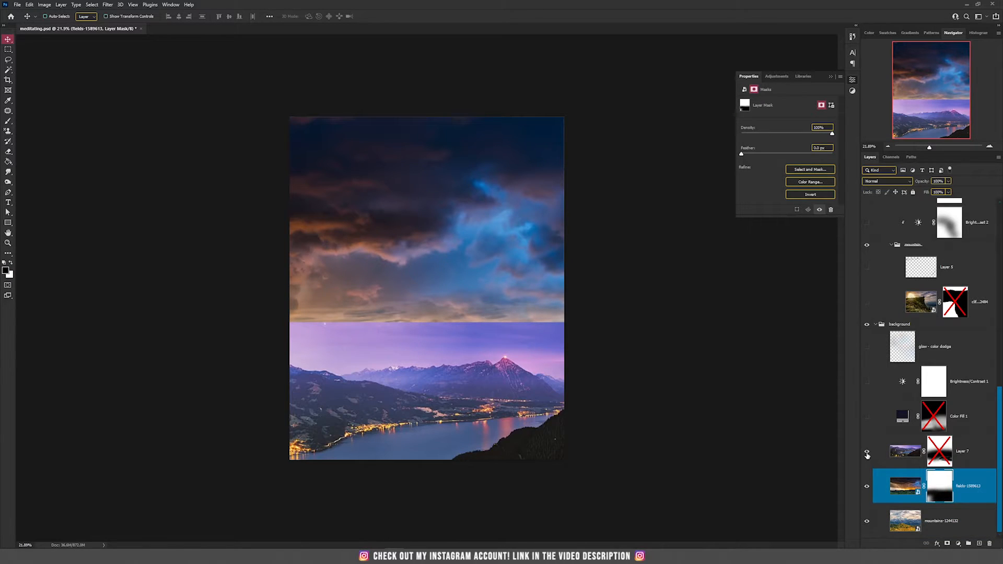
pyautogui.keyDown('shift'); pyautogui.click(939, 458); pyautogui.keyUp('shift')
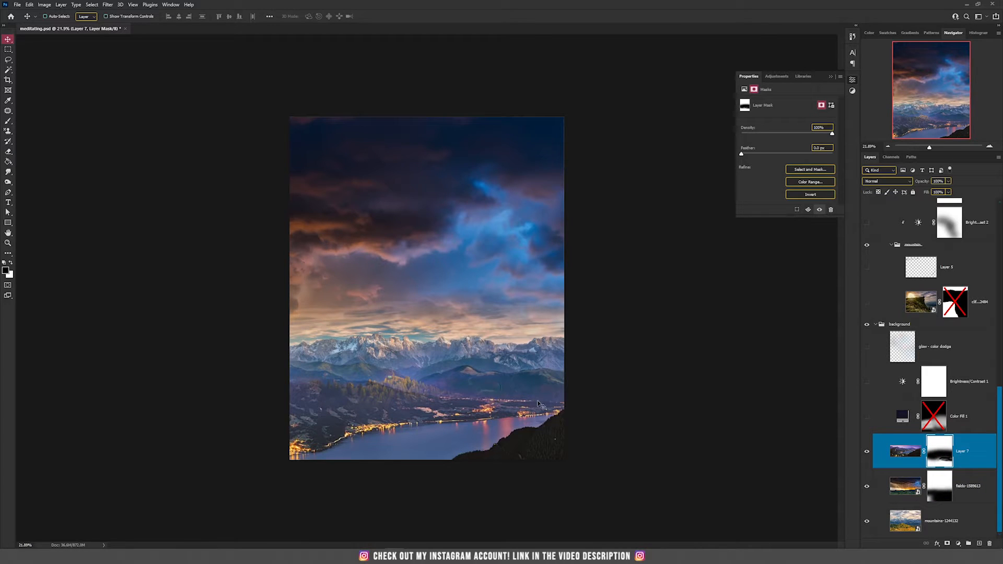
# Show the Color Fill 1 layer and select its layer mask
pyautogui.click(867, 418)
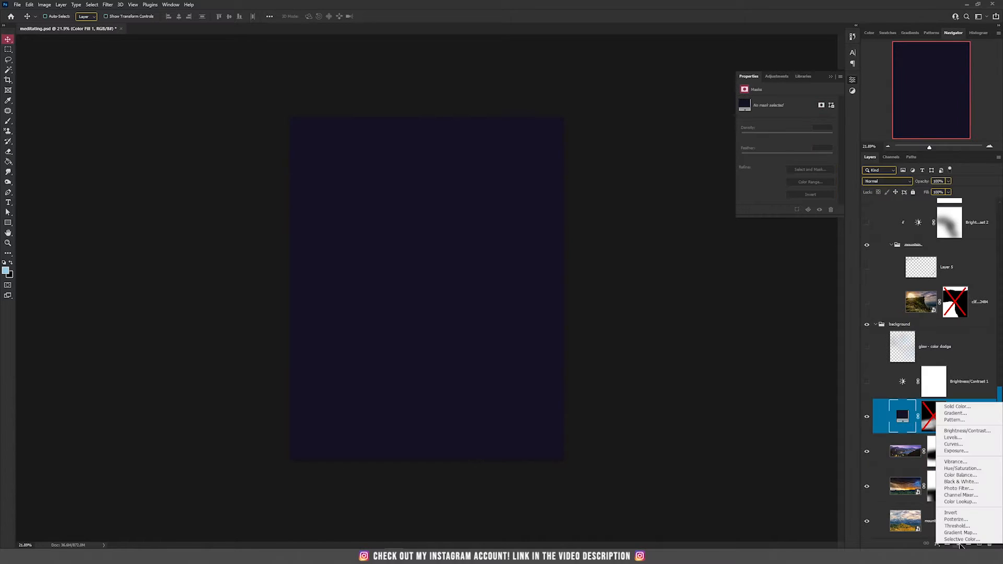
pyautogui.click(959, 544)
pyautogui.click(959, 544)
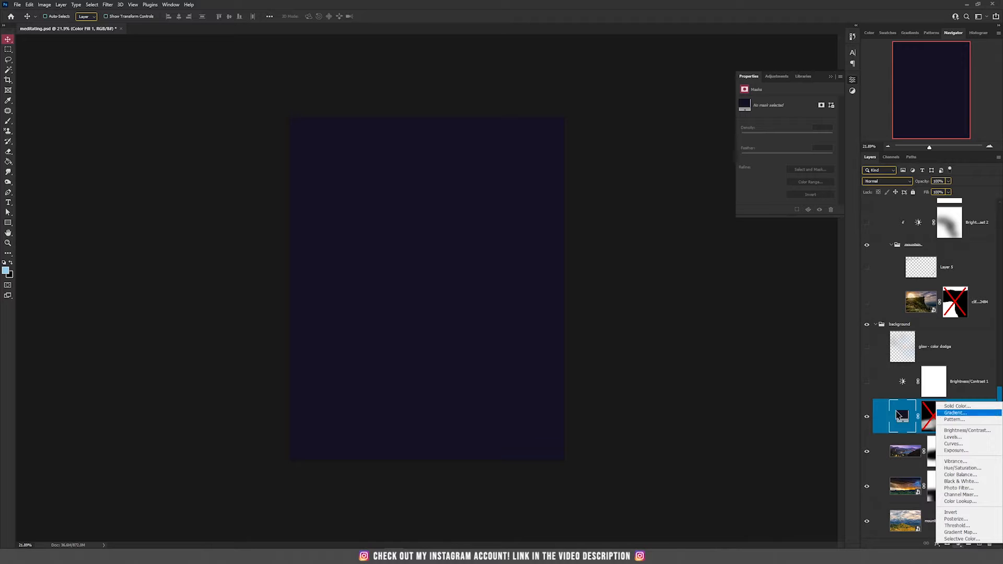
pyautogui.click(854, 405)
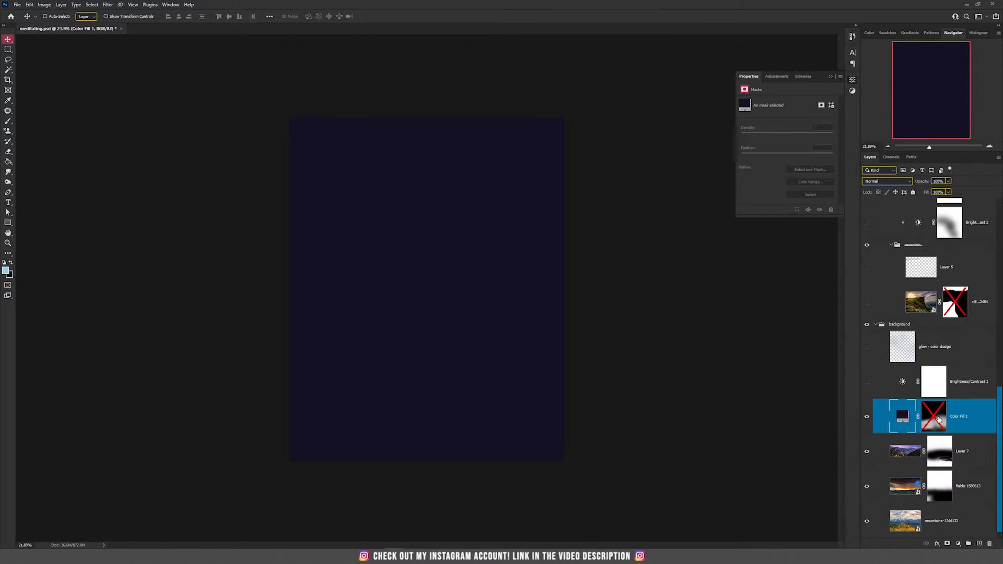
pyautogui.keyDown('shift'); pyautogui.click(939, 418); pyautogui.keyUp('shift')
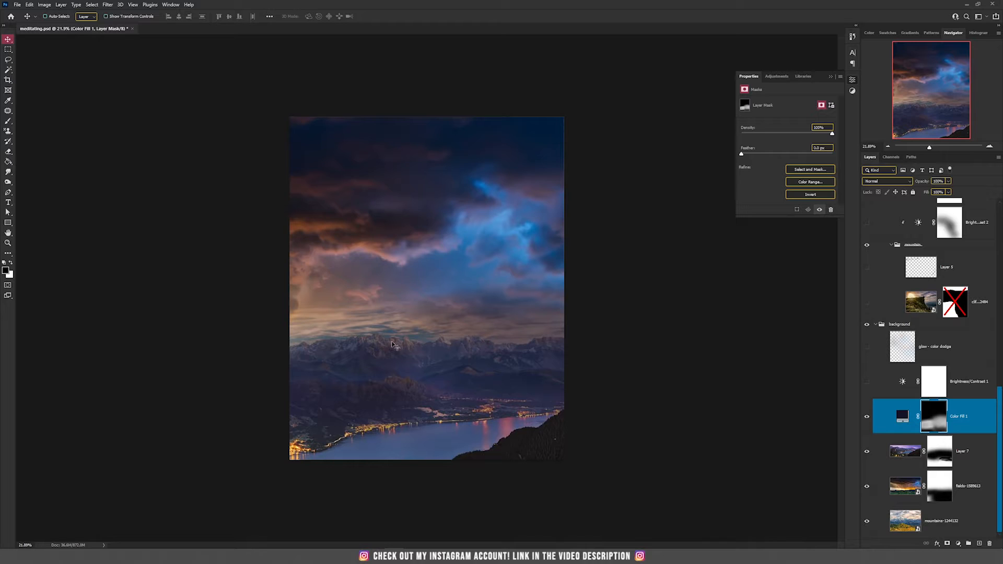
# Show the Brightness/Contrast 1 adjustment and open its settings
pyautogui.click(867, 382)
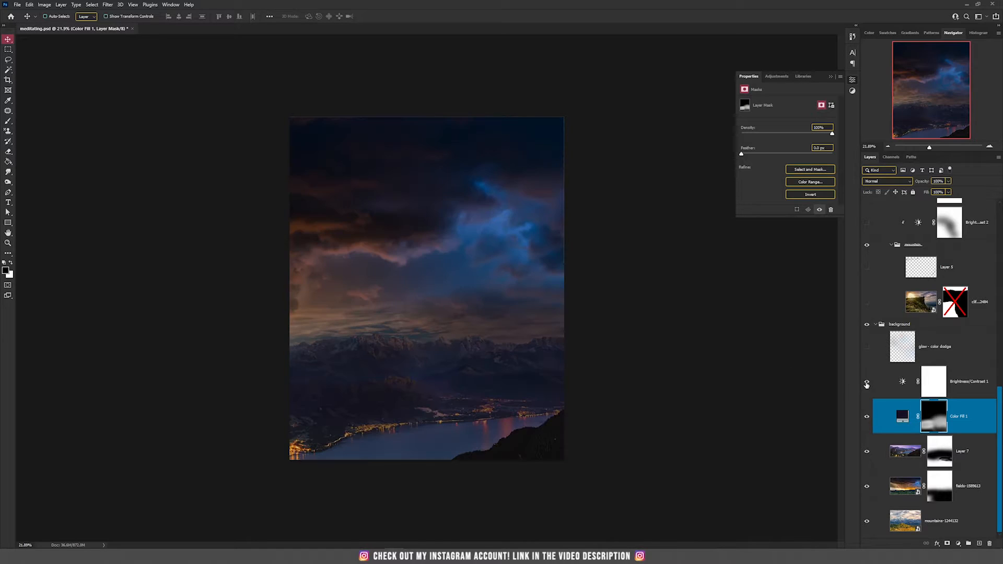
pyautogui.click(903, 382)
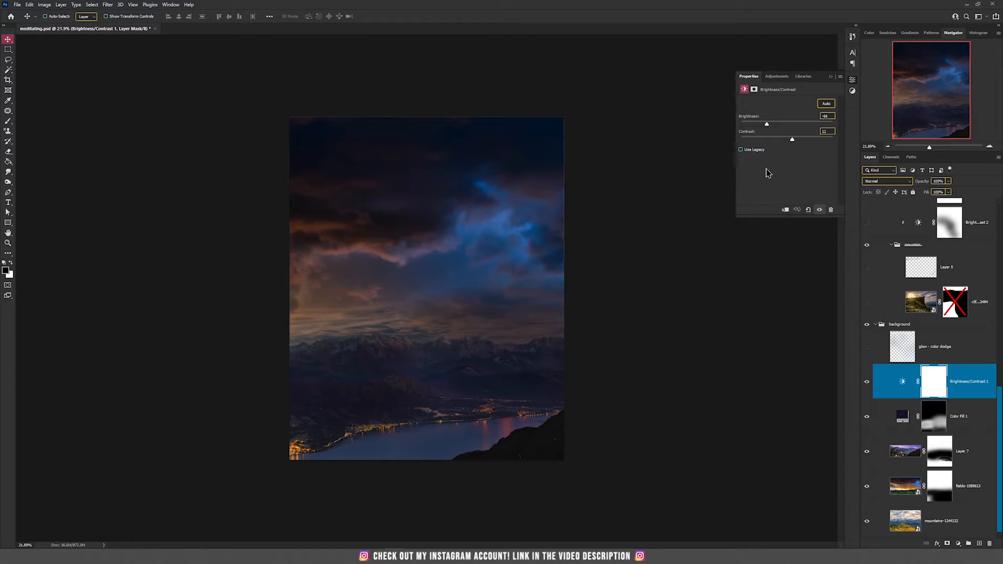
# Toggle the glow - color dodge layer on and off to compare its effect
pyautogui.click(866, 347)
pyautogui.click(866, 347)
pyautogui.click(867, 349)
pyautogui.click(867, 349)
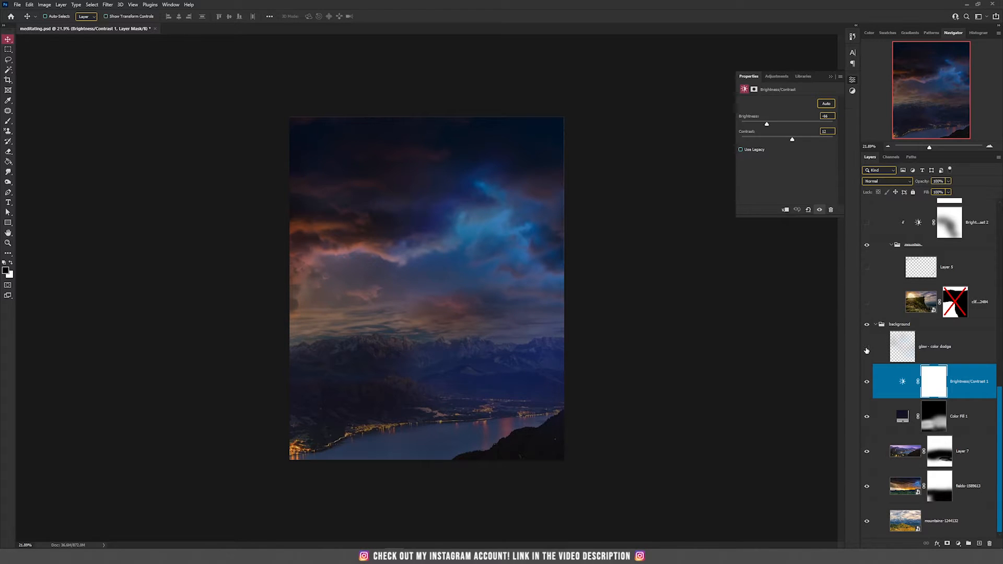
pyautogui.scroll(1, 891, 340)
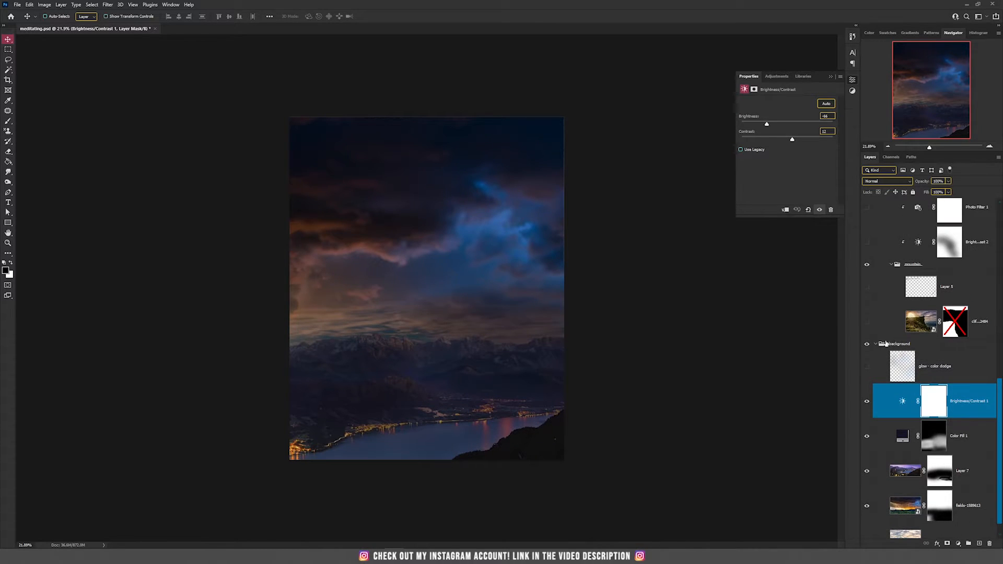
pyautogui.click(867, 367)
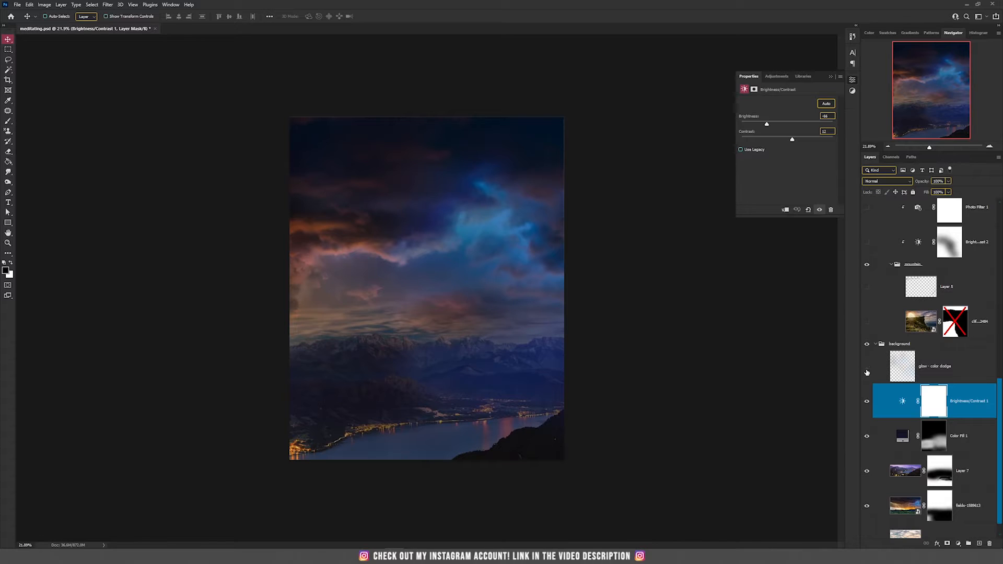
pyautogui.click(867, 370)
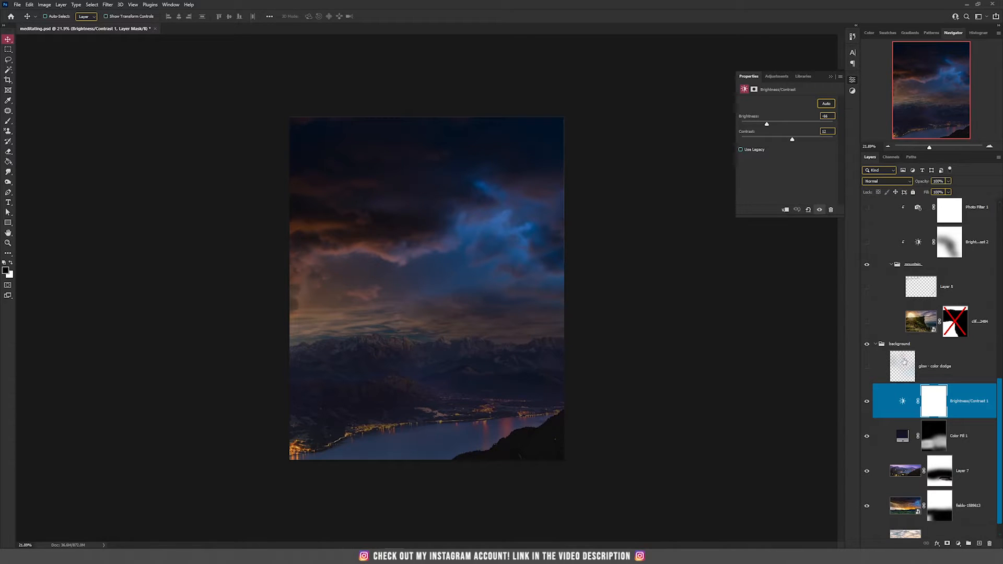
# Show the cliff photo layer and select its layer mask
pyautogui.scroll(1, 899, 350)
pyautogui.click(922, 347)
pyautogui.click(866, 351)
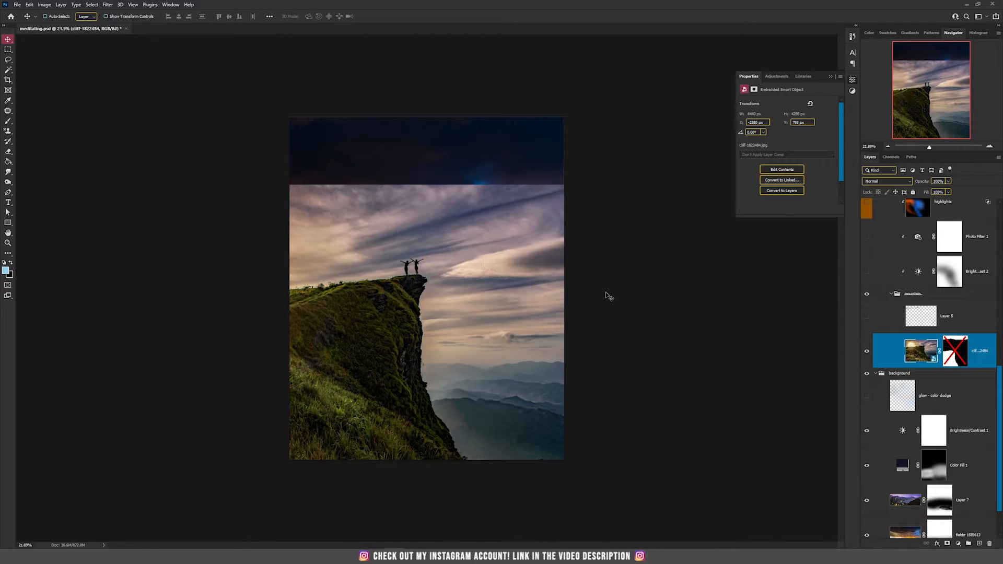
pyautogui.keyDown('shift'); pyautogui.click(959, 354); pyautogui.keyUp('shift')
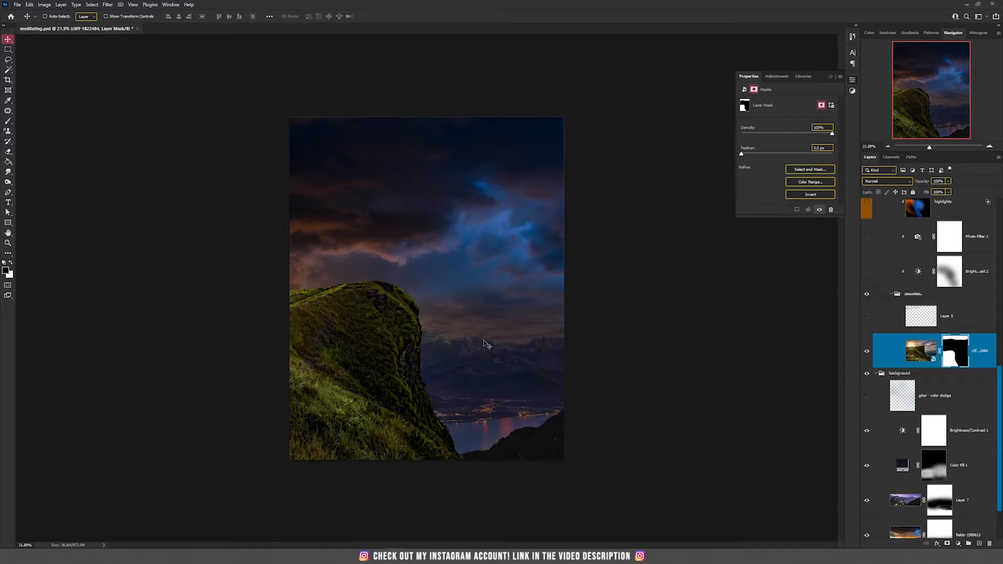
# Show and select Layer 5 in the mountain group, close-up on the cliff top
pyautogui.moveTo(538, 379); pyautogui.dragTo(475, 364)
pyautogui.scroll(5, 351, 266)
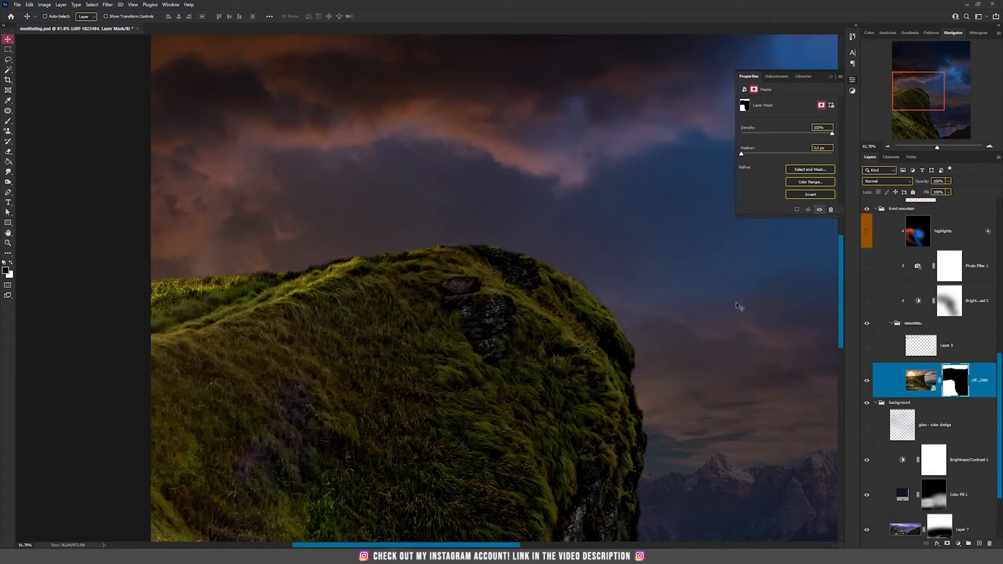
pyautogui.click(867, 347)
pyautogui.moveTo(516, 320); pyautogui.dragTo(559, 375)
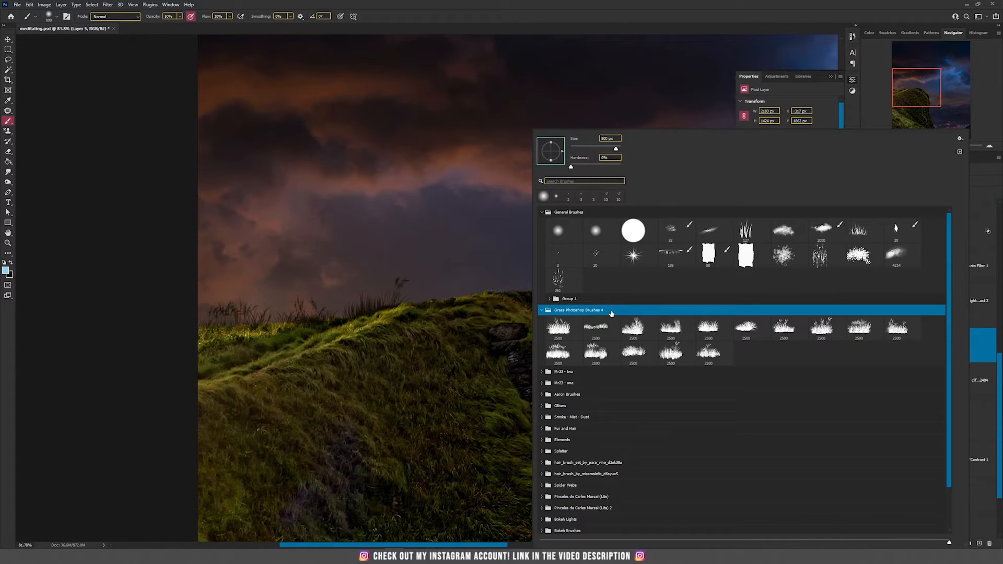
pyautogui.click(544, 5)
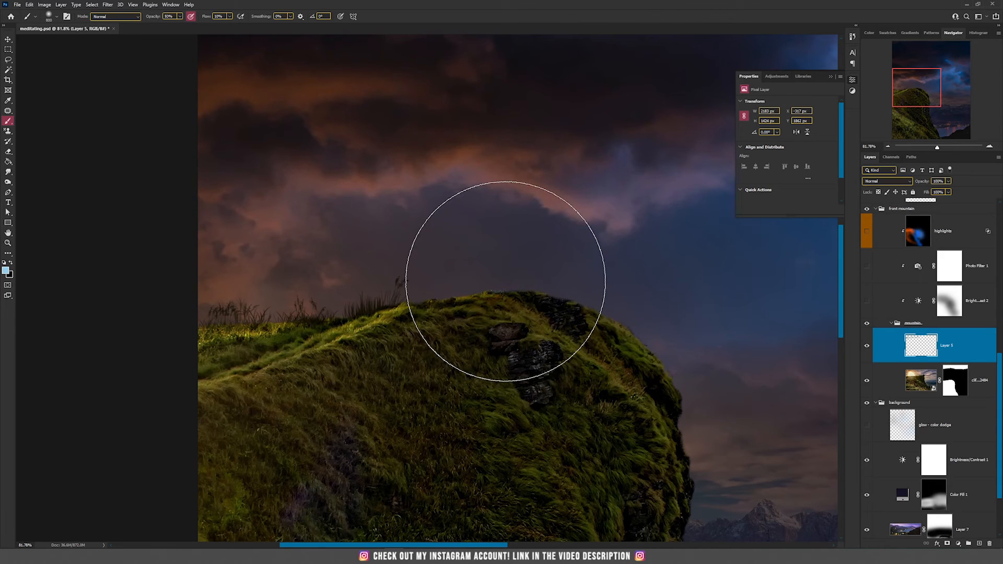
# Add a new empty layer above Layer 5
pyautogui.rightClick(506, 281)
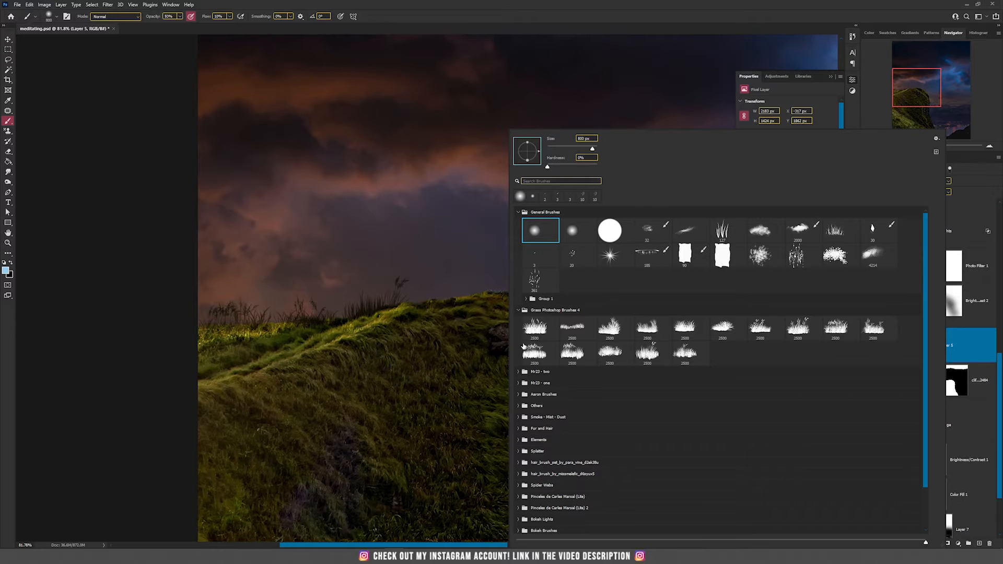
pyautogui.click(636, 6)
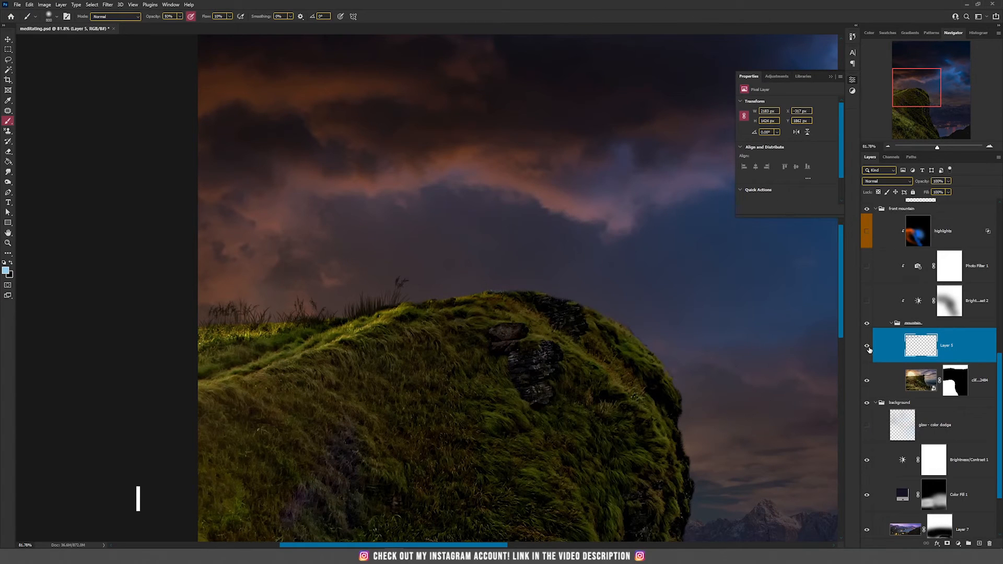
pyautogui.click(978, 544)
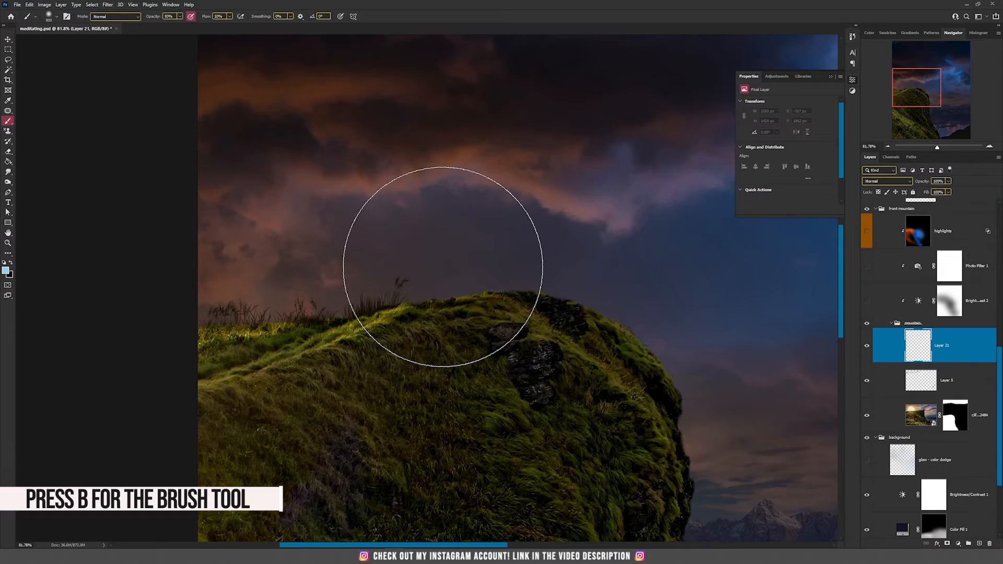
# Stamp a grass tuft on the cliff top using a grass brush with default colours at 100% opacity and flow
pyautogui.rightClick(442, 268)
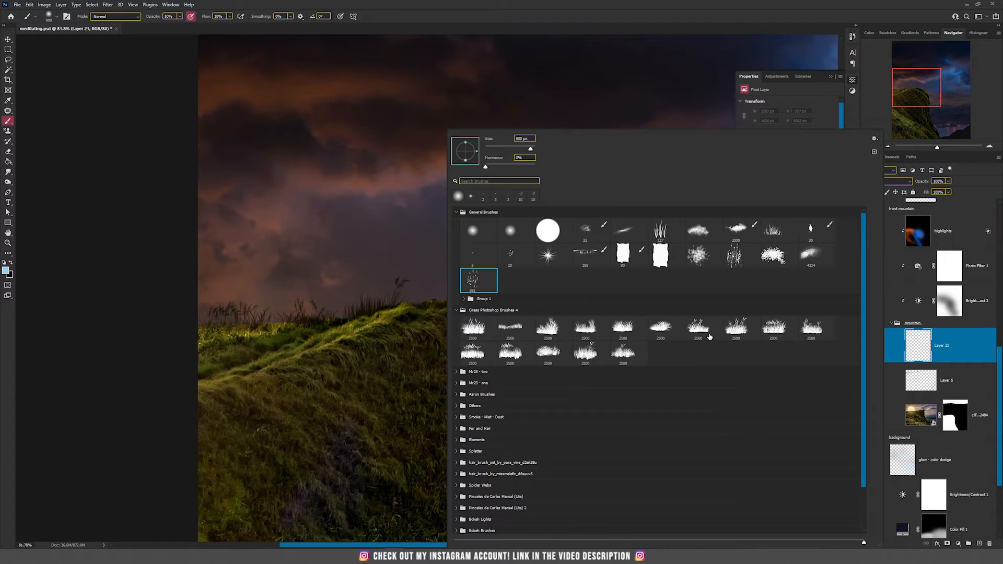
pyautogui.click(703, 327)
pyautogui.click(604, 2)
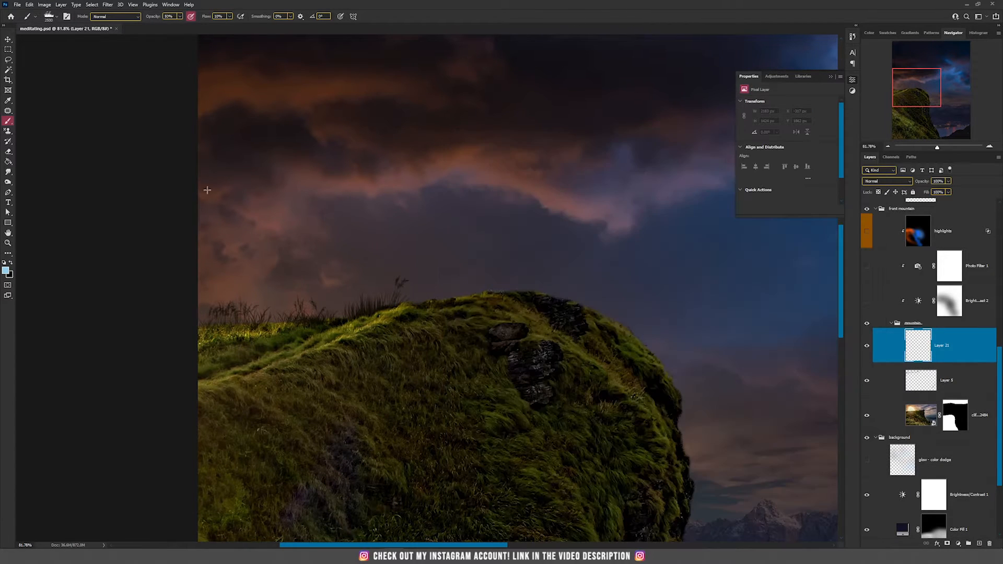
pyautogui.press('d')
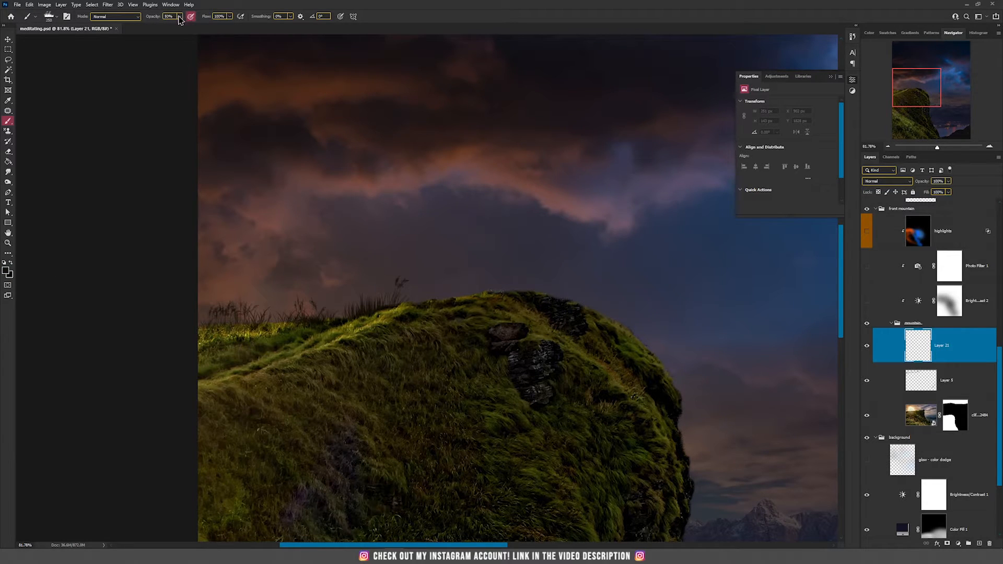
pyautogui.click(180, 17)
pyautogui.moveTo(180, 26); pyautogui.dragTo(209, 30)
pyautogui.click(537, 285)
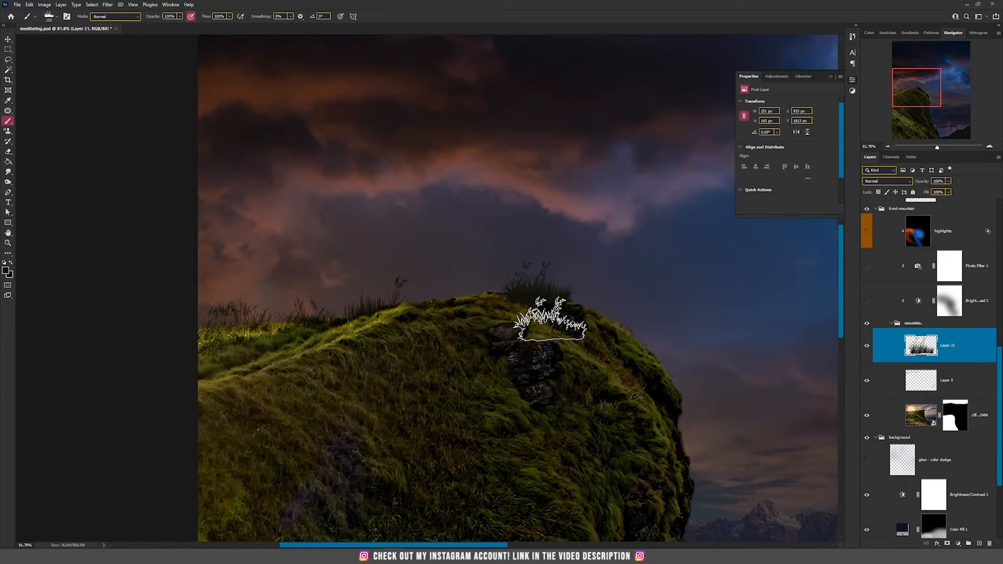
# Erase the left part of the grass tuft with a smaller eraser, then return to the Move tool
pyautogui.press('e')
pyautogui.press('[')
pyautogui.press('[')
pyautogui.press('[')
pyautogui.press('[')
pyautogui.press('[')
pyautogui.press('[')
pyautogui.press('[')
pyautogui.moveTo(517, 319)
pyautogui.mouseDown()
pyautogui.moveTo(491, 319)
pyautogui.moveTo(572, 326)
pyautogui.moveTo(496, 333)
pyautogui.mouseUp()
pyautogui.press('v')
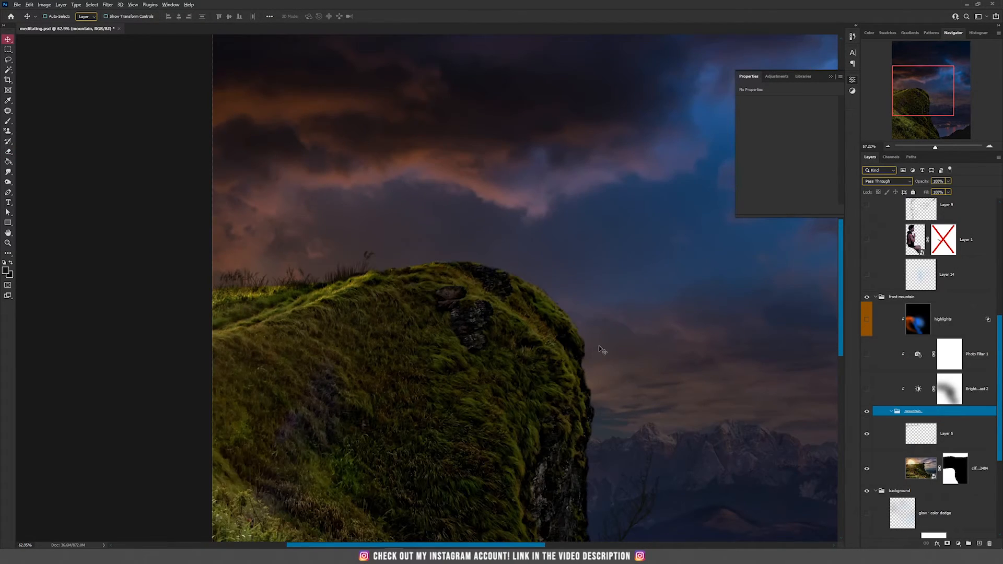
# Inspect Layer 5, the cliff mask and the mountain group in the layer stack
pyautogui.scroll(-3, 601, 350)
pyautogui.moveTo(635, 323); pyautogui.dragTo(523, 350)
pyautogui.click(945, 445)
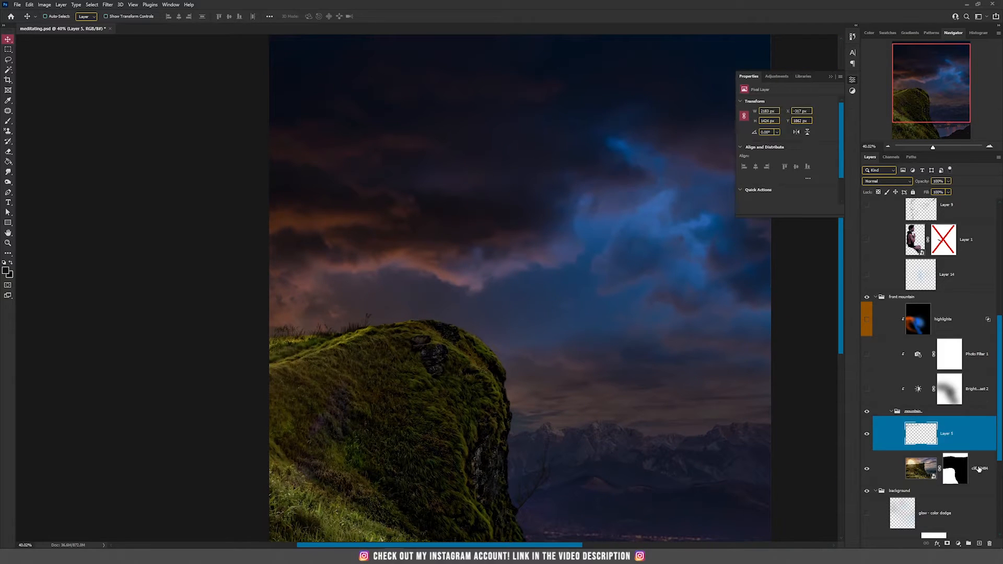
pyautogui.keyDown('shift'); pyautogui.click(980, 469); pyautogui.keyUp('shift')
pyautogui.click(929, 415)
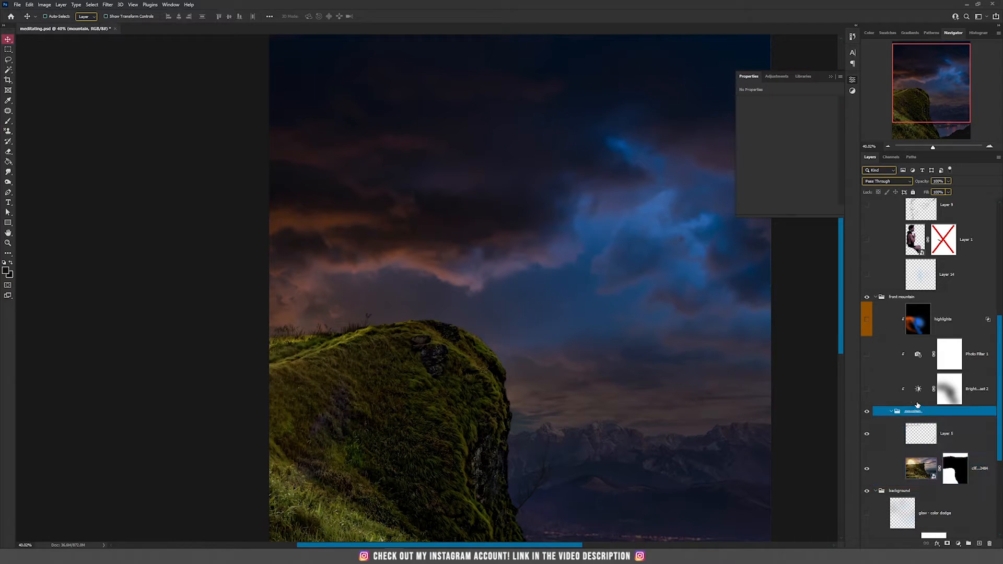
# Show the Brightness/Contrast 2 adjustment clipped to the mountain and open its settings
pyautogui.click(960, 398)
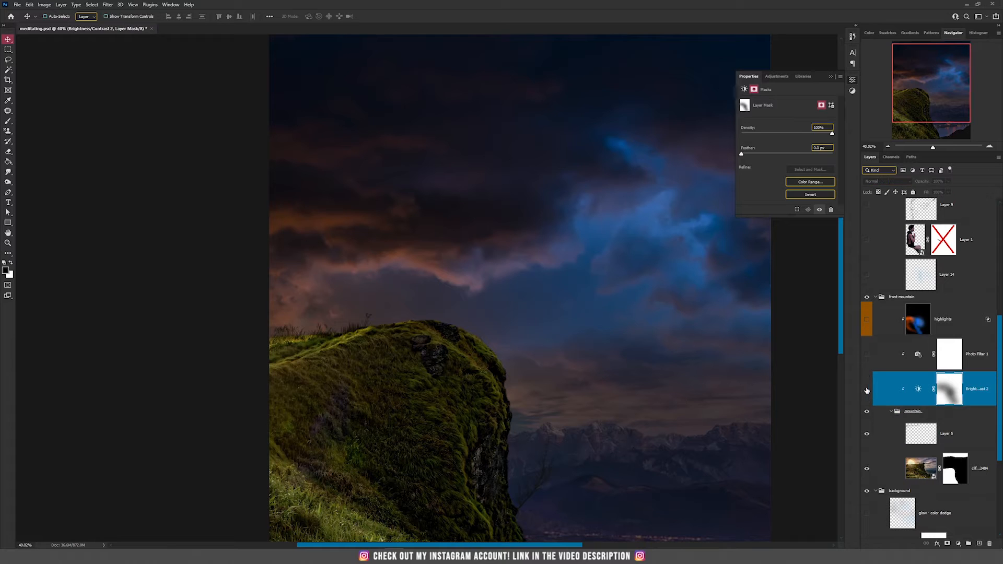
pyautogui.click(919, 390)
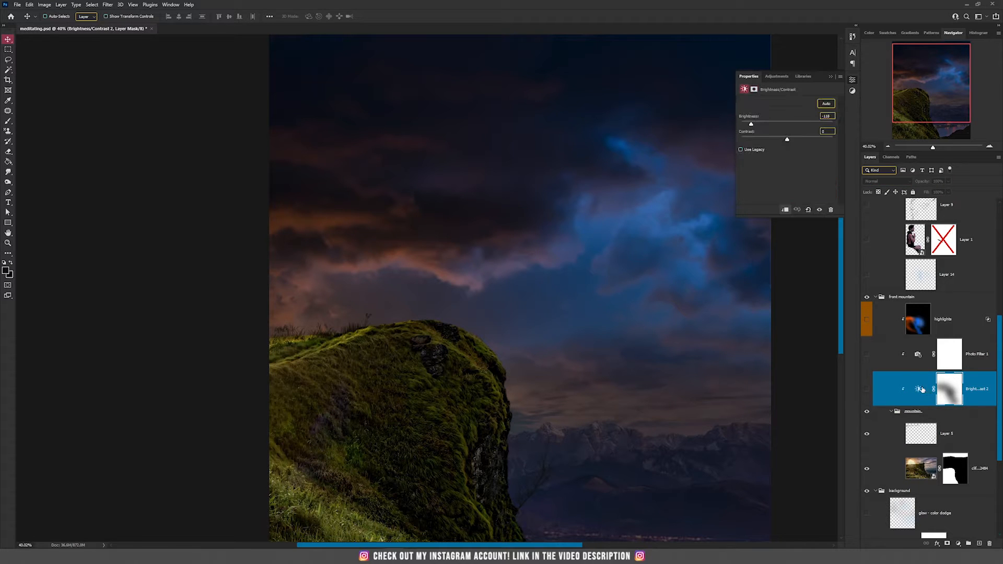
pyautogui.click(867, 389)
# Show the Photo Filter 1 adjustment and open its filter colour picker without changing it
pyautogui.scroll(-3, 557, 403)
pyautogui.scroll(3, 347, 382)
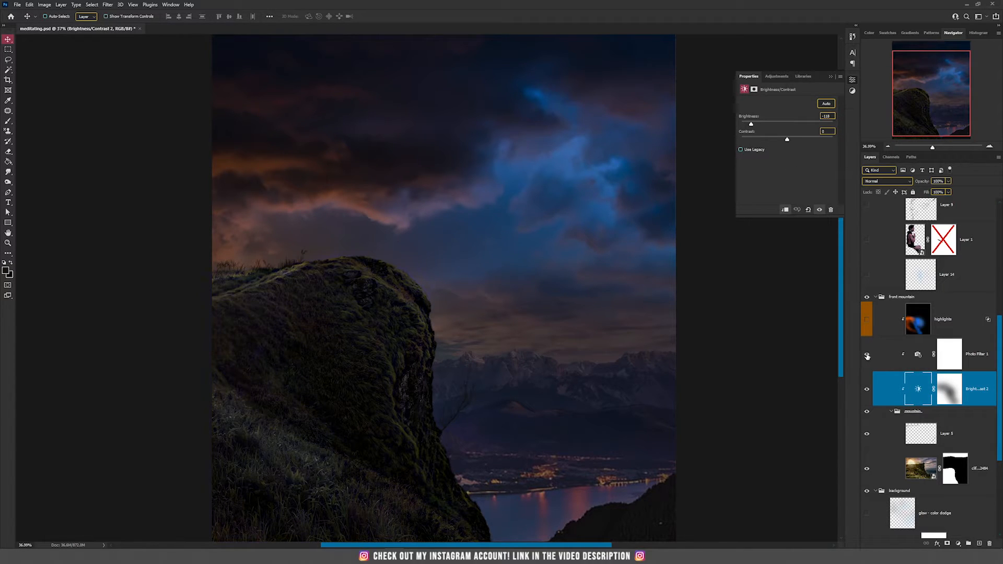
pyautogui.click(917, 356)
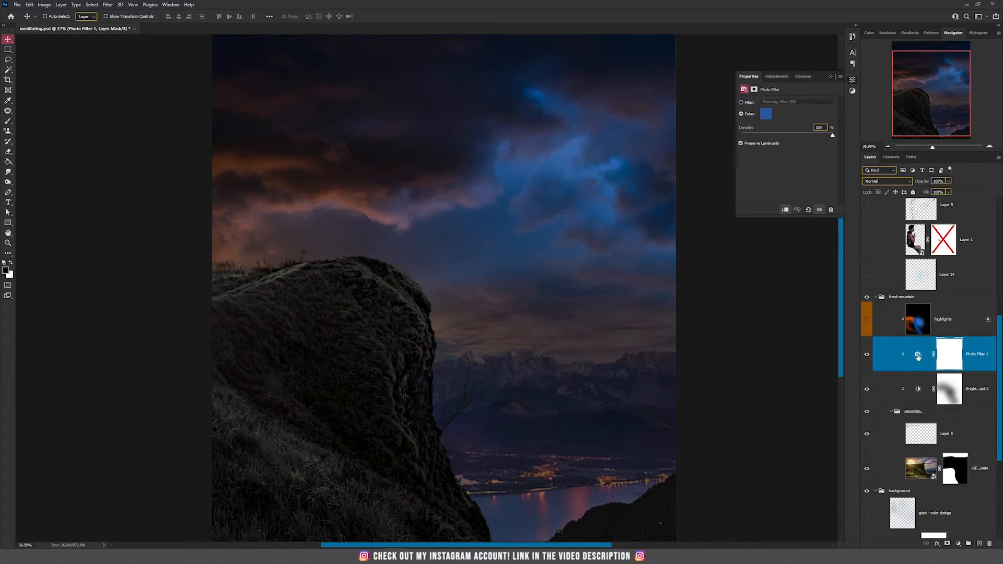
pyautogui.click(766, 113)
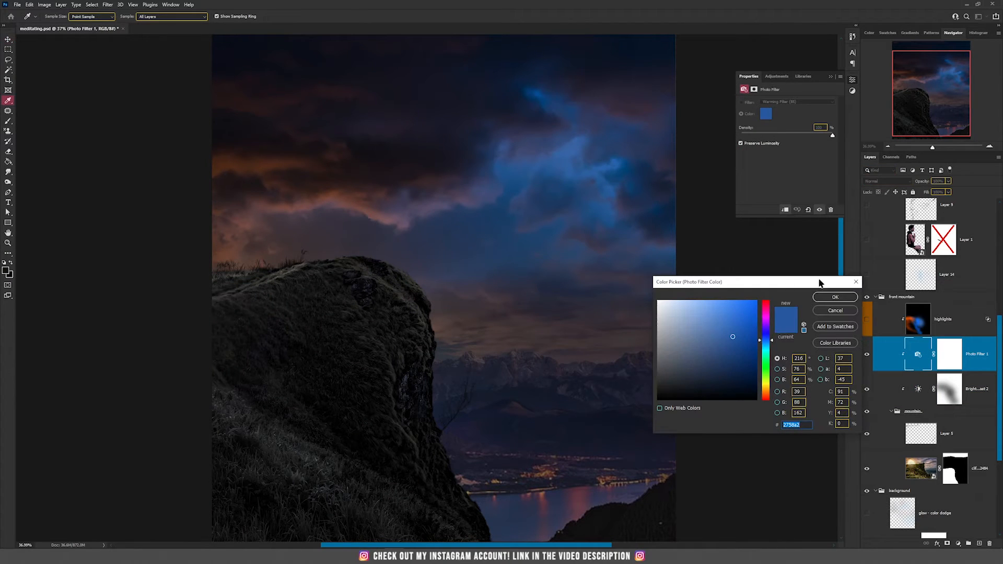
pyautogui.click(835, 310)
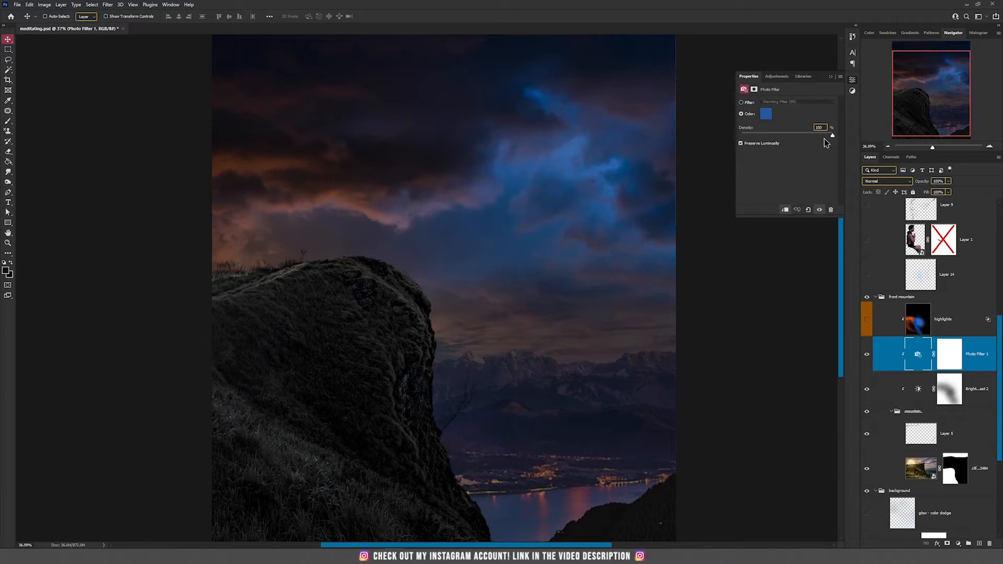
pyautogui.scroll(-3, 418, 348)
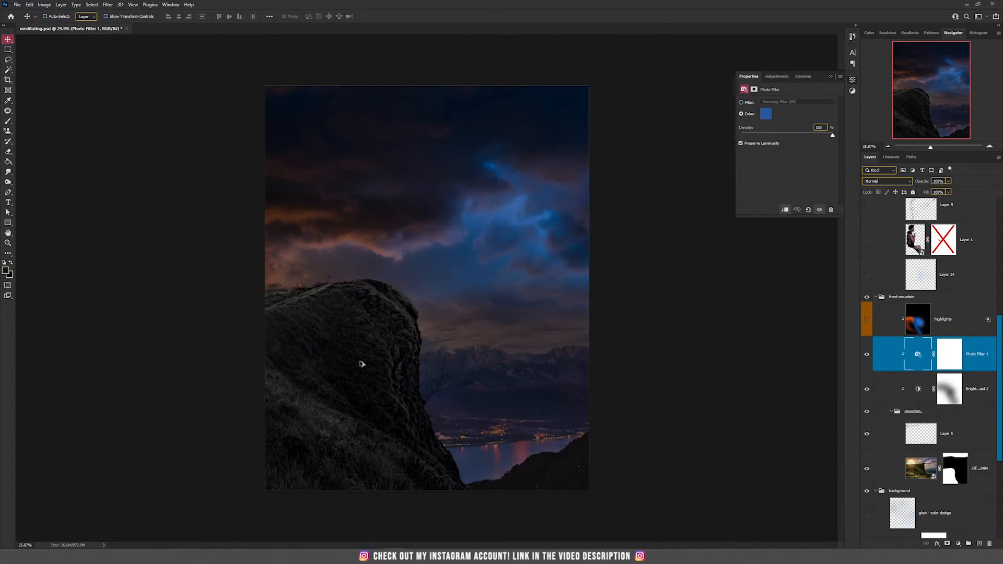
# Toggle the highlight layer on and off to compare the cliff's lighting up close
pyautogui.scroll(3, 334, 372)
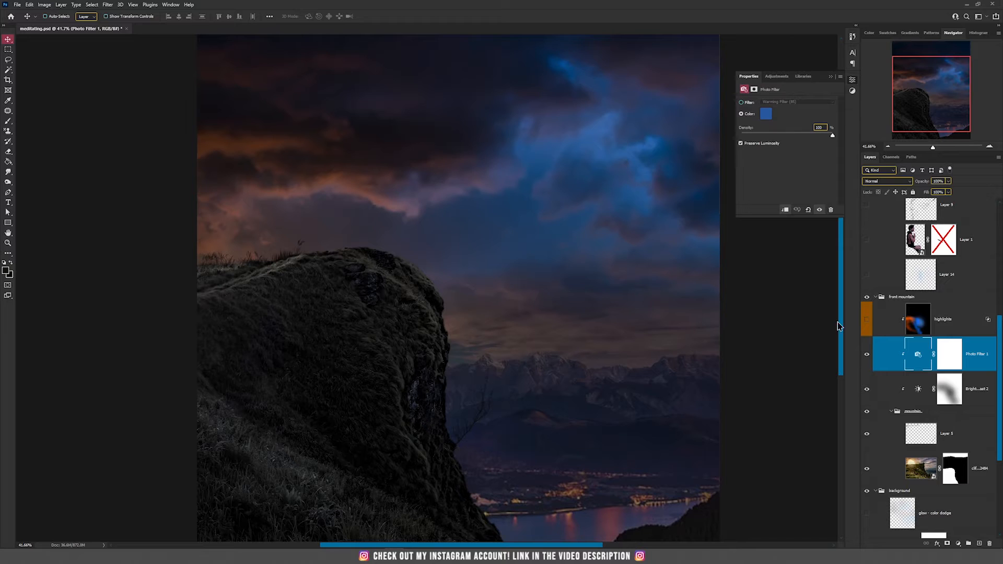
pyautogui.click(865, 323)
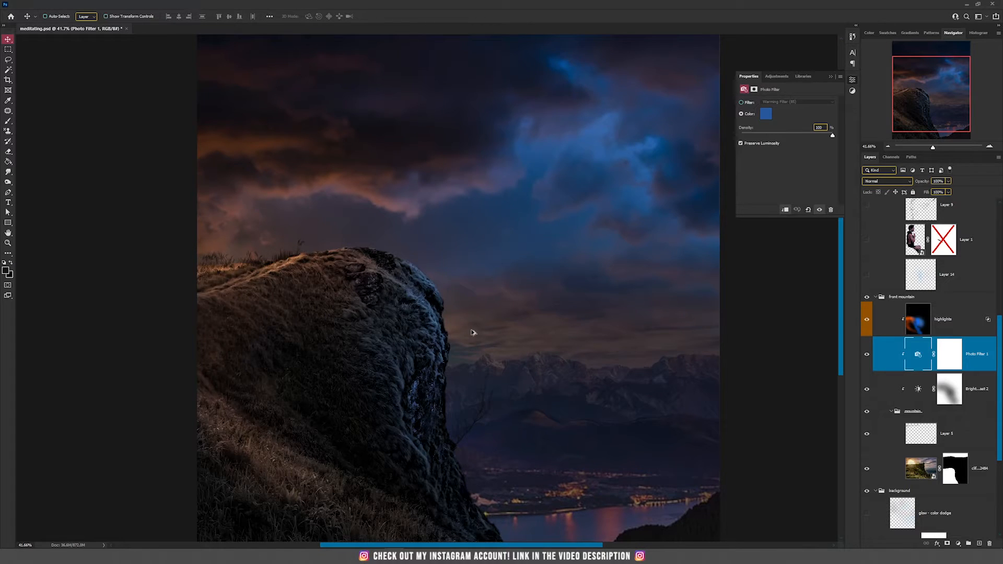
pyautogui.scroll(-3, 470, 331)
pyautogui.scroll(1, 353, 279)
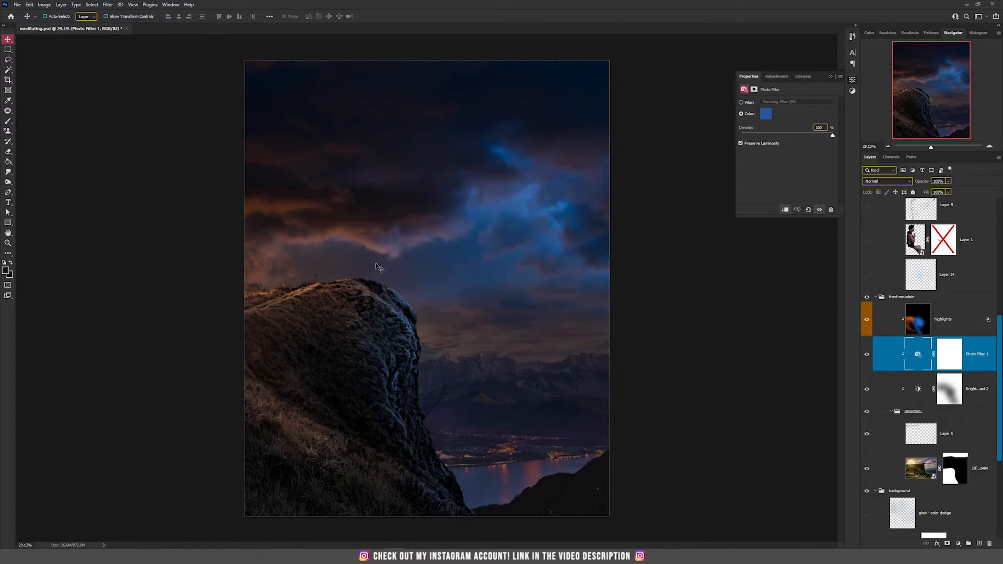
pyautogui.click(867, 321)
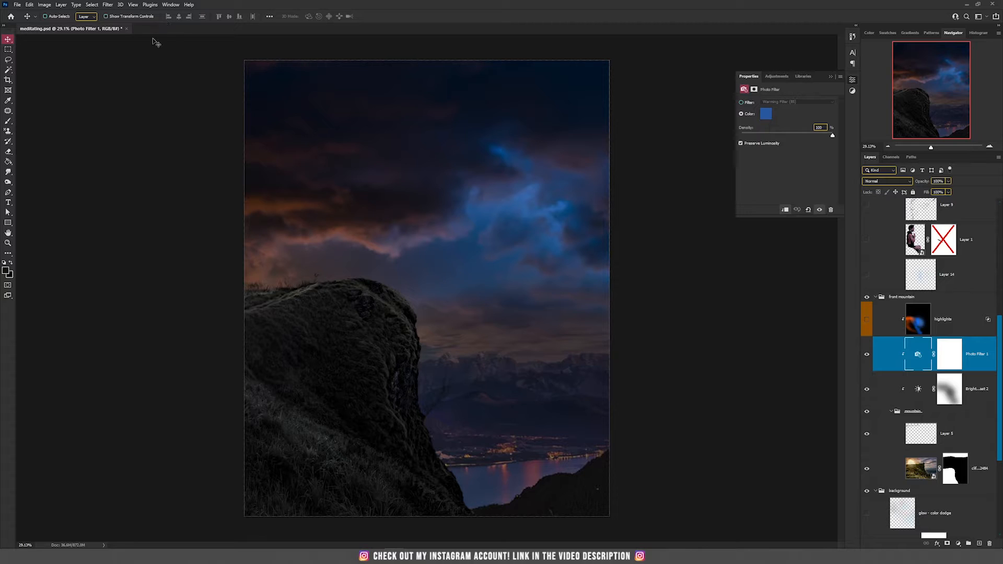
# Create a new clipped layer above Photo Filter 1 in Linear Dodge (Add) mode, filled with neutral black
pyautogui.click(61, 5)
pyautogui.click(156, 13)
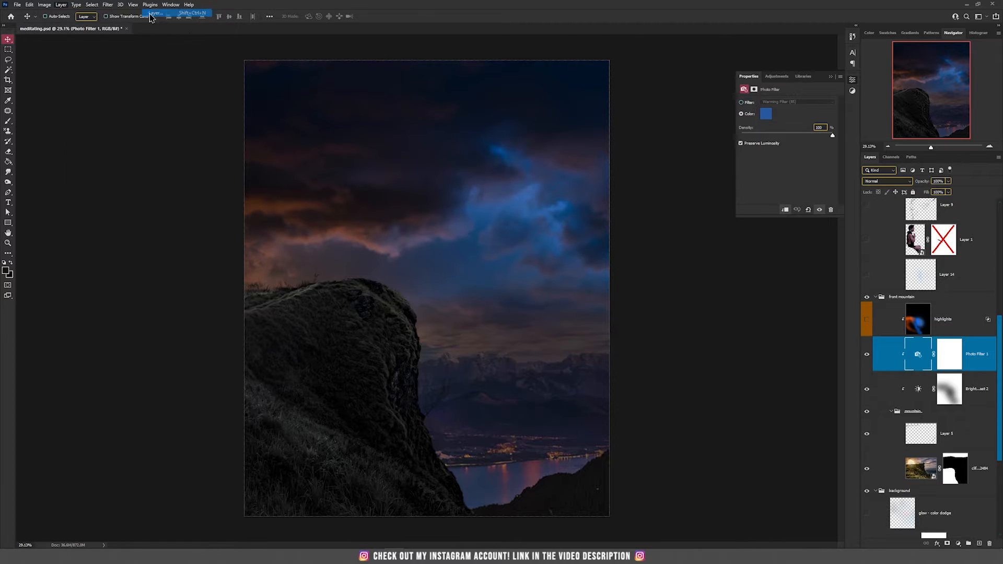
pyautogui.click(467, 200)
pyautogui.click(482, 287)
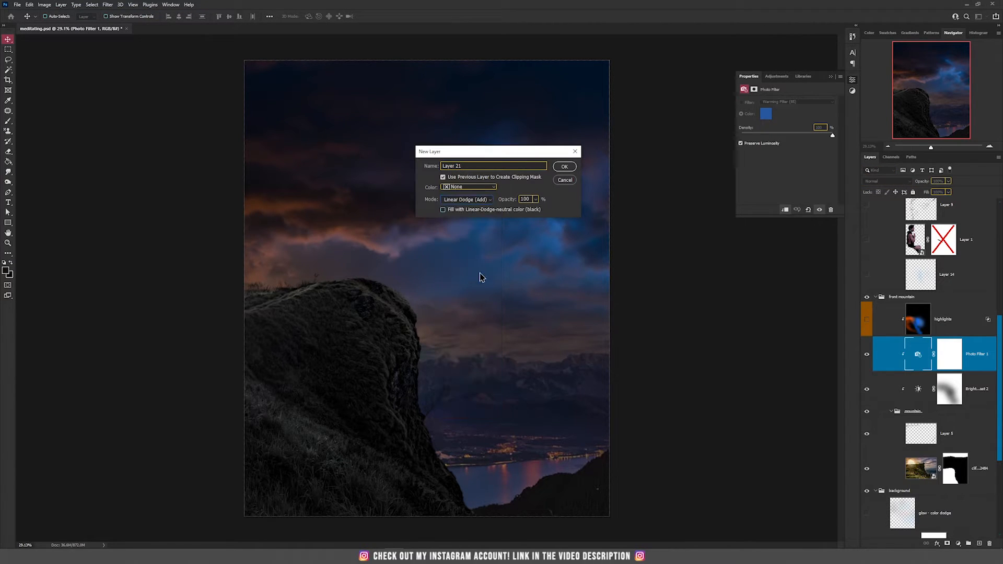
pyautogui.click(460, 211)
pyautogui.click(564, 166)
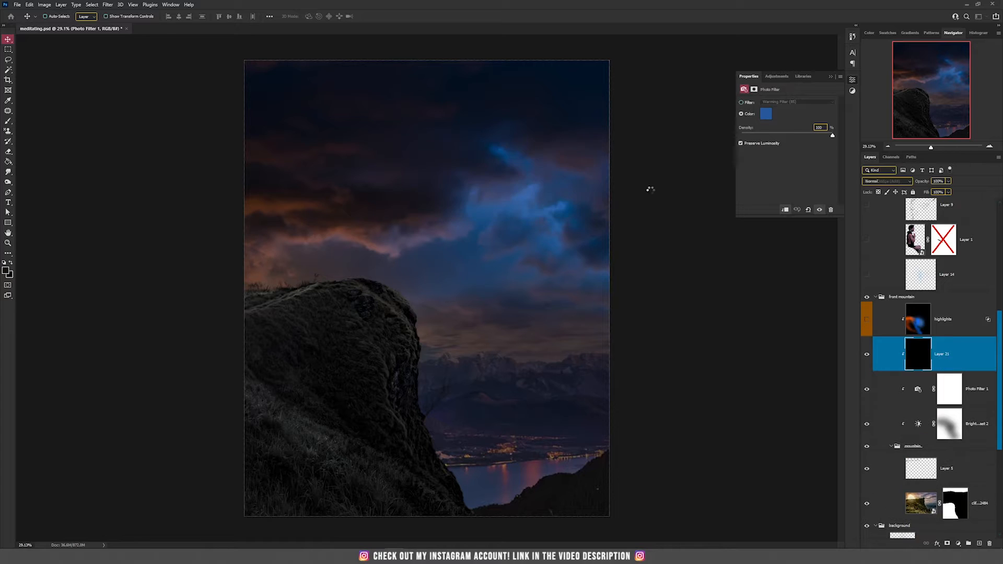
# Paint soft blue light over the cliff with a large soft brush at 10% flow, sampling blue from the sky
pyautogui.press('b')
pyautogui.rightClick(422, 262)
pyautogui.click(437, 232)
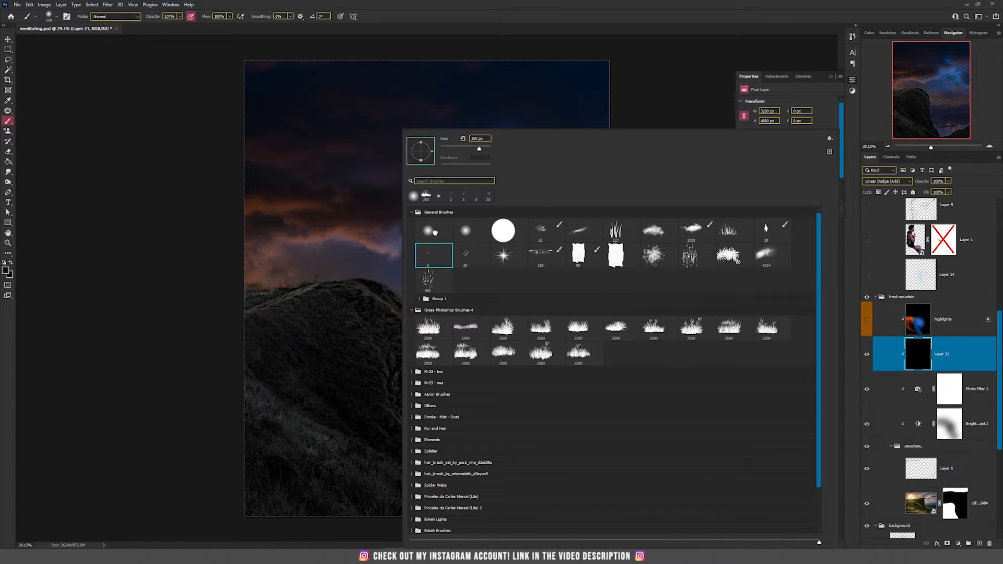
pyautogui.press('Return')
pyautogui.click(229, 16)
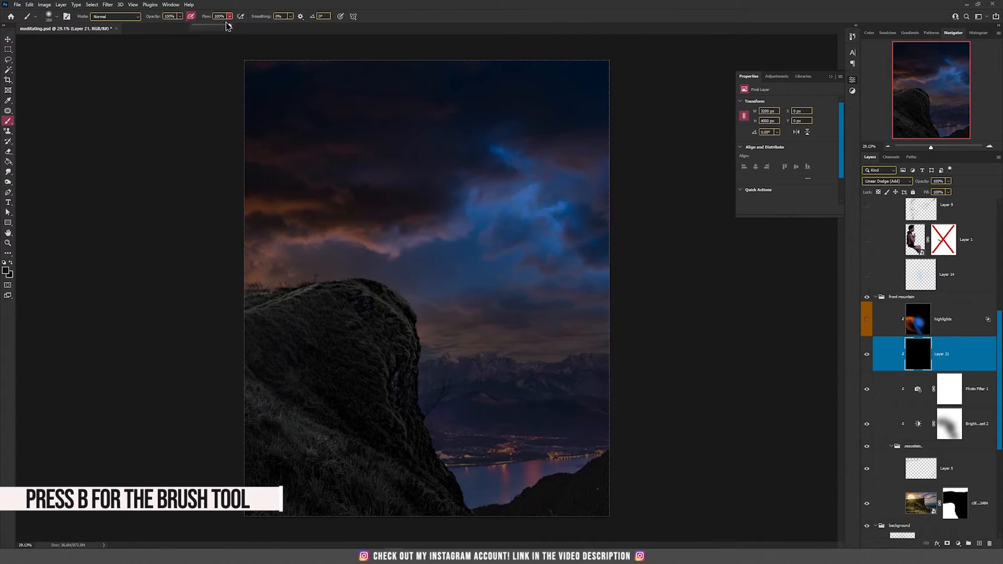
pyautogui.moveTo(200, 26); pyautogui.dragTo(198, 25)
pyautogui.press(']')
pyautogui.press(']')
pyautogui.press(']')
pyautogui.press(']')
pyautogui.press(']')
pyautogui.press(']')
pyautogui.press(']')
pyautogui.press(']')
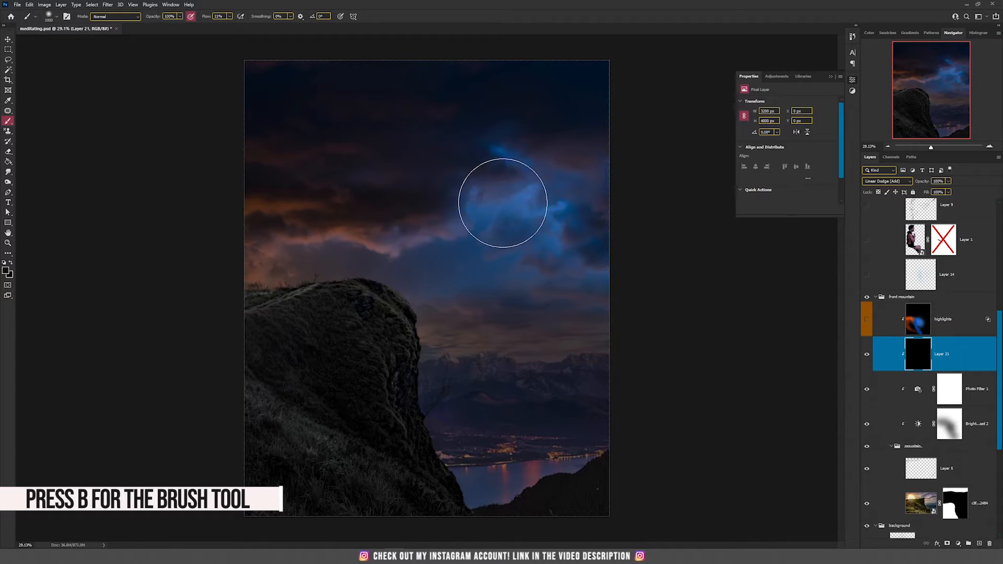
pyautogui.keyDown('alt'); pyautogui.click(486, 207); pyautogui.keyUp('alt')
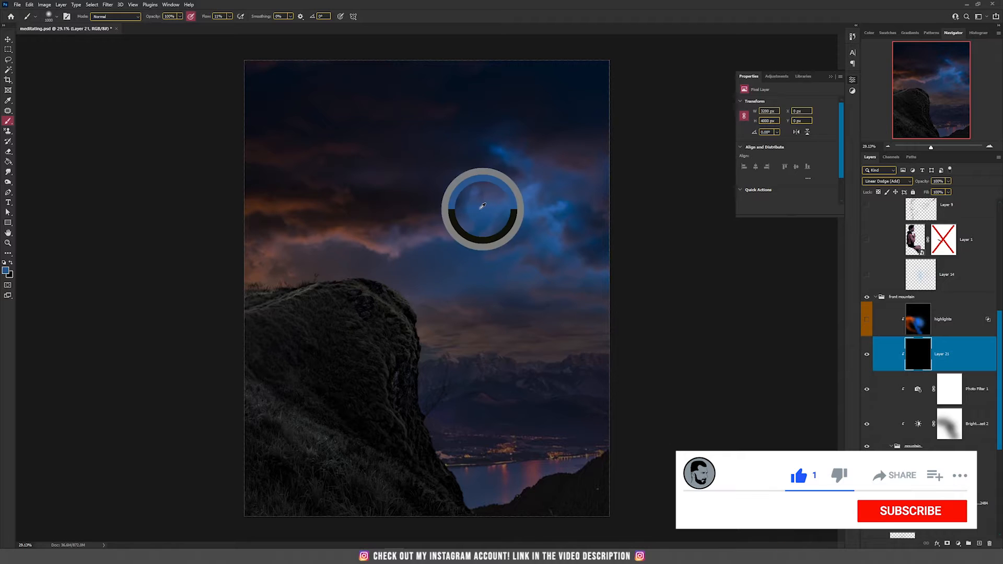
pyautogui.moveTo(374, 282)
pyautogui.mouseDown()
pyautogui.moveTo(400, 297)
pyautogui.moveTo(384, 277)
pyautogui.moveTo(411, 294)
pyautogui.moveTo(444, 459)
pyautogui.moveTo(477, 476)
pyautogui.moveTo(370, 372)
pyautogui.moveTo(337, 302)
pyautogui.moveTo(344, 290)
pyautogui.moveTo(430, 263)
pyautogui.moveTo(438, 459)
pyautogui.moveTo(484, 479)
pyautogui.mouseUp()
# Raise the underlying-layer dark slider in the glow layer's Blend If options
pyautogui.press('v')
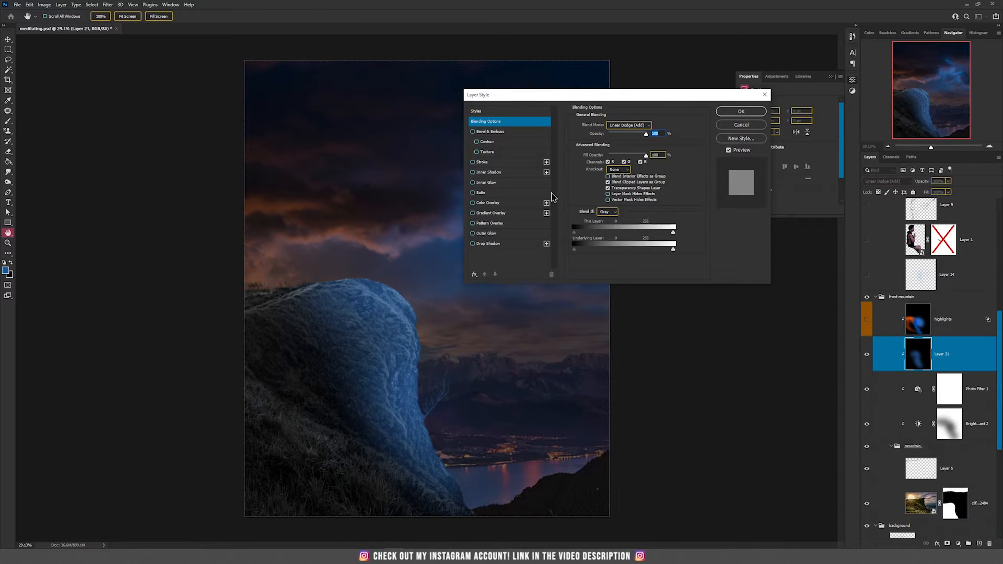
pyautogui.moveTo(577, 250); pyautogui.dragTo(613, 253)
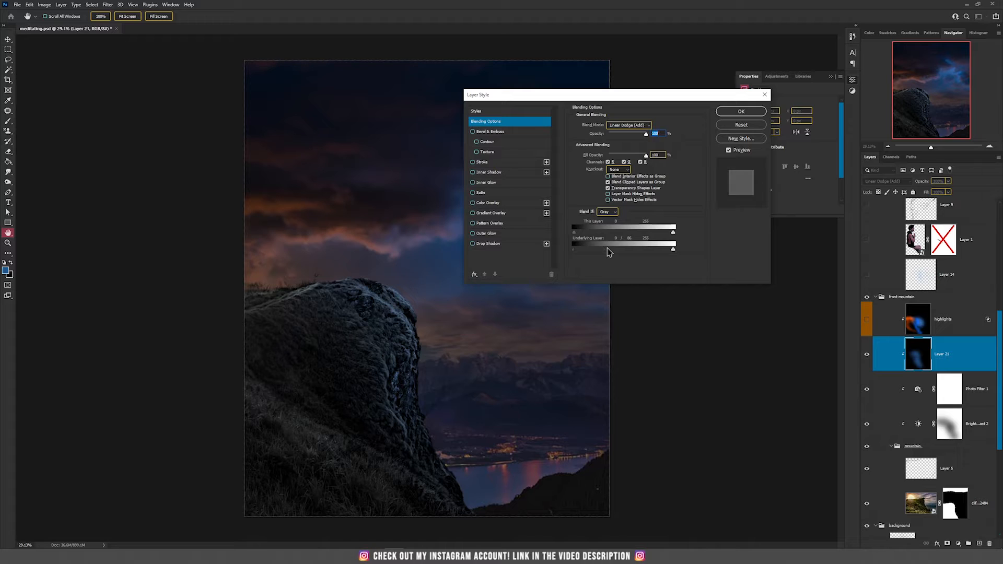
pyautogui.click(740, 111)
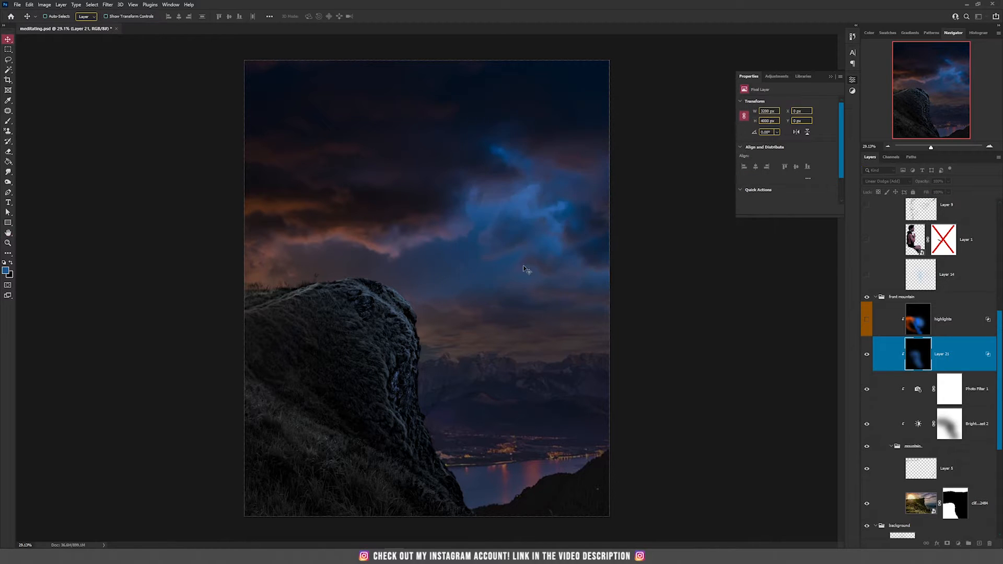
# Pick a brighter blue foreground colour and paint extra light along the cliff's top edge
pyautogui.click(5, 271)
pyautogui.moveTo(737, 317); pyautogui.dragTo(758, 300)
pyautogui.click(832, 298)
pyautogui.moveTo(388, 283); pyautogui.dragTo(429, 301)
pyautogui.press('b')
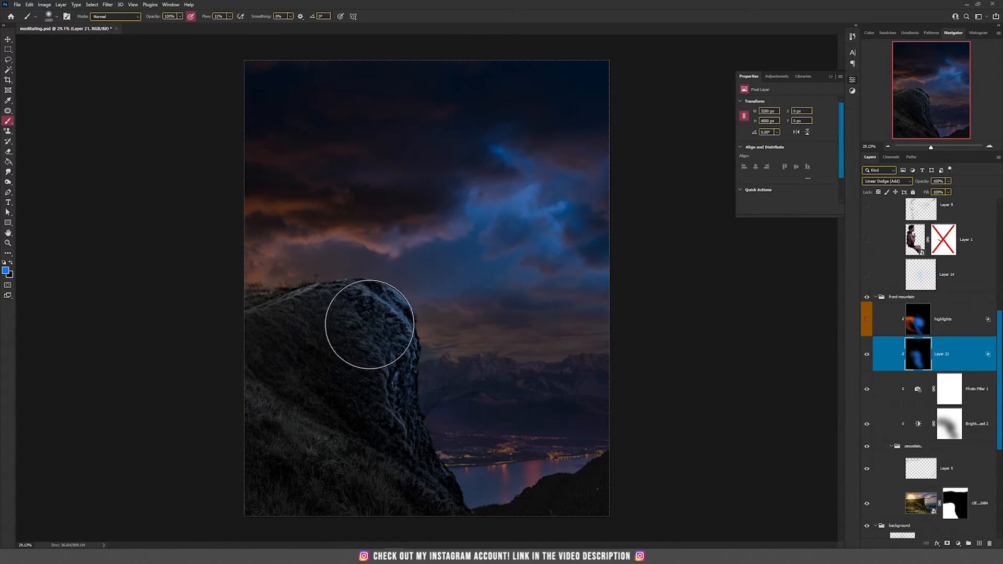
pyautogui.press('v')
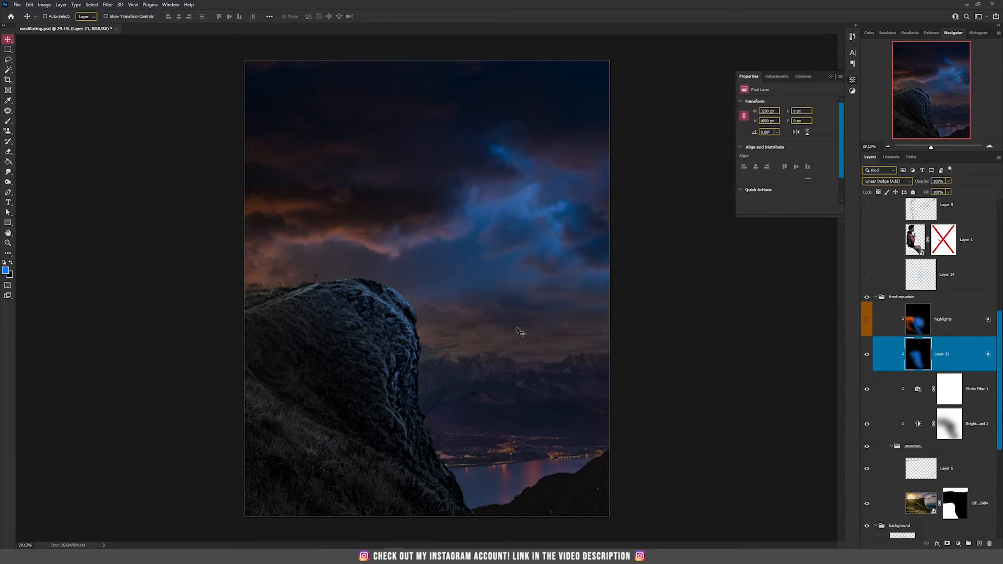
# Set the foreground colour to orange ff4e00 and paint warm light over the grass at the cliff's lower left
pyautogui.click(6, 270)
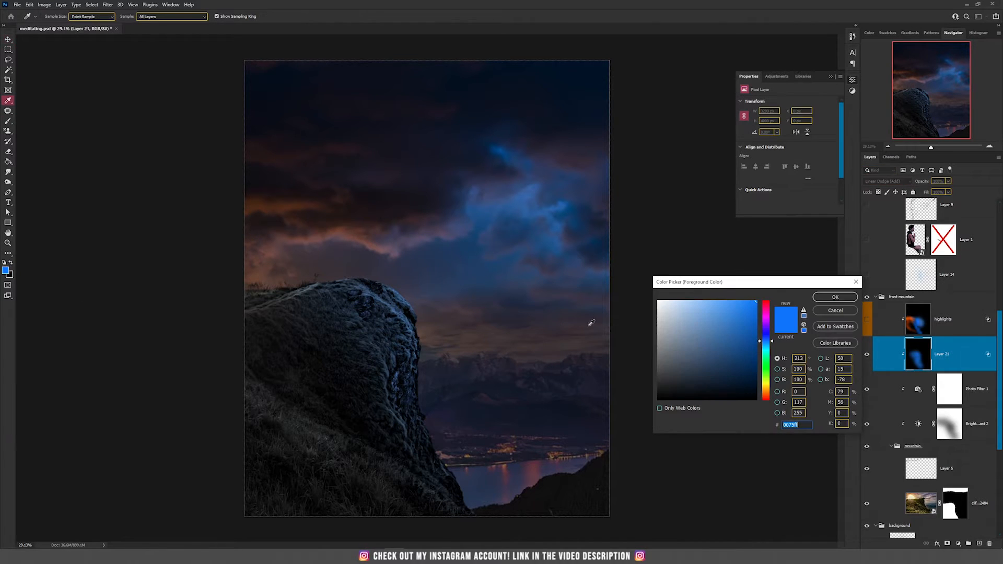
pyautogui.click(767, 396)
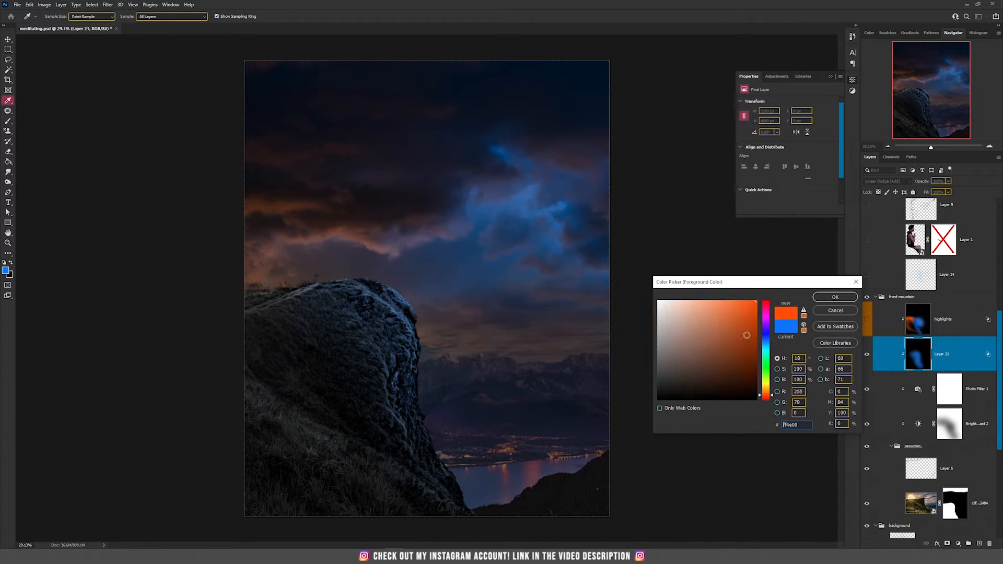
pyautogui.click(834, 298)
pyautogui.press('b')
pyautogui.moveTo(251, 305)
pyautogui.mouseDown()
pyautogui.moveTo(295, 297)
pyautogui.moveTo(308, 269)
pyautogui.moveTo(357, 257)
pyautogui.moveTo(327, 250)
pyautogui.moveTo(302, 276)
pyautogui.moveTo(303, 372)
pyautogui.moveTo(288, 360)
pyautogui.moveTo(333, 398)
pyautogui.moveTo(351, 443)
pyautogui.moveTo(283, 415)
pyautogui.mouseUp()
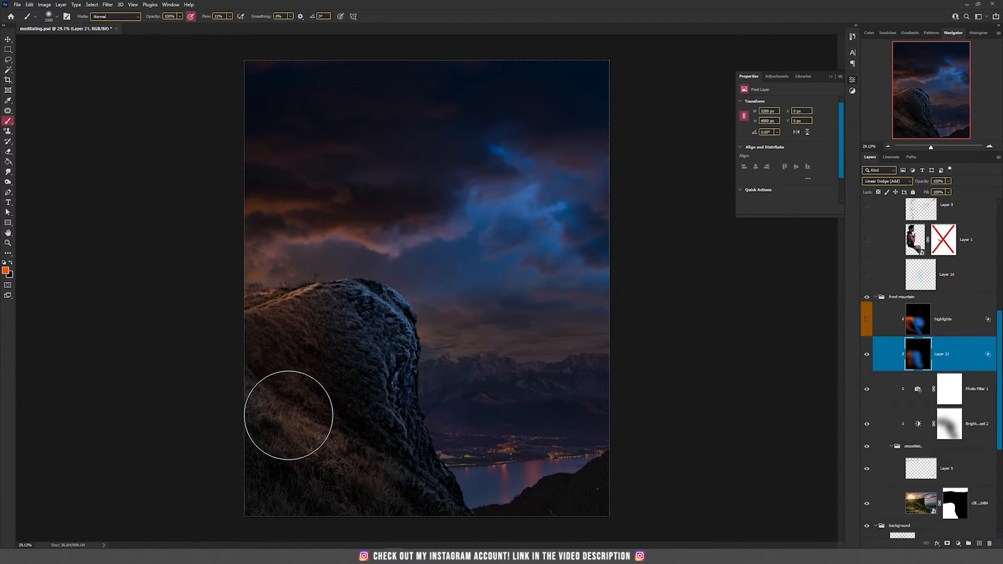
pyautogui.press('v')
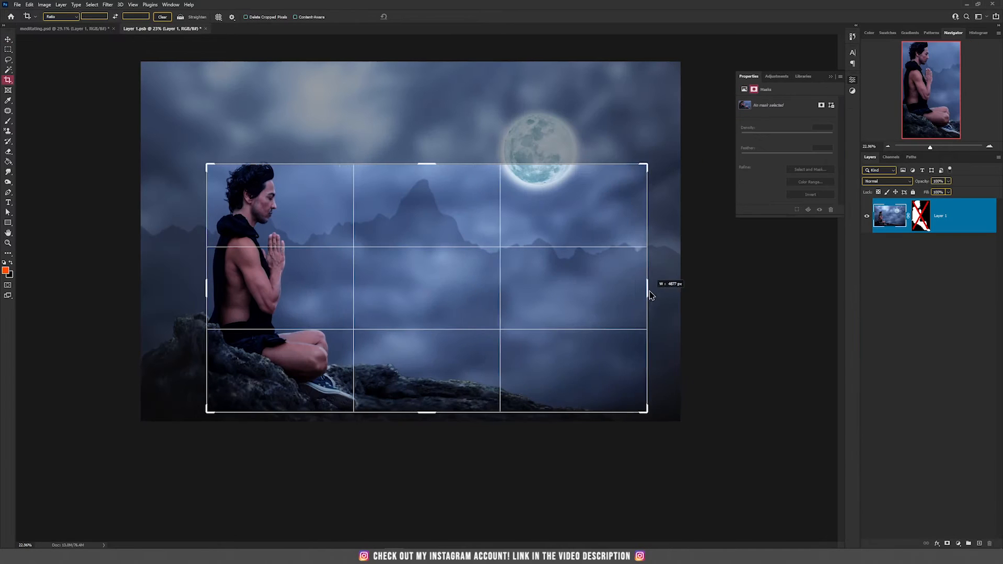
pyautogui.moveTo(652, 287)
pyautogui.mouseDown()
pyautogui.moveTo(669, 255)
pyautogui.moveTo(649, 270)
pyautogui.mouseUp()
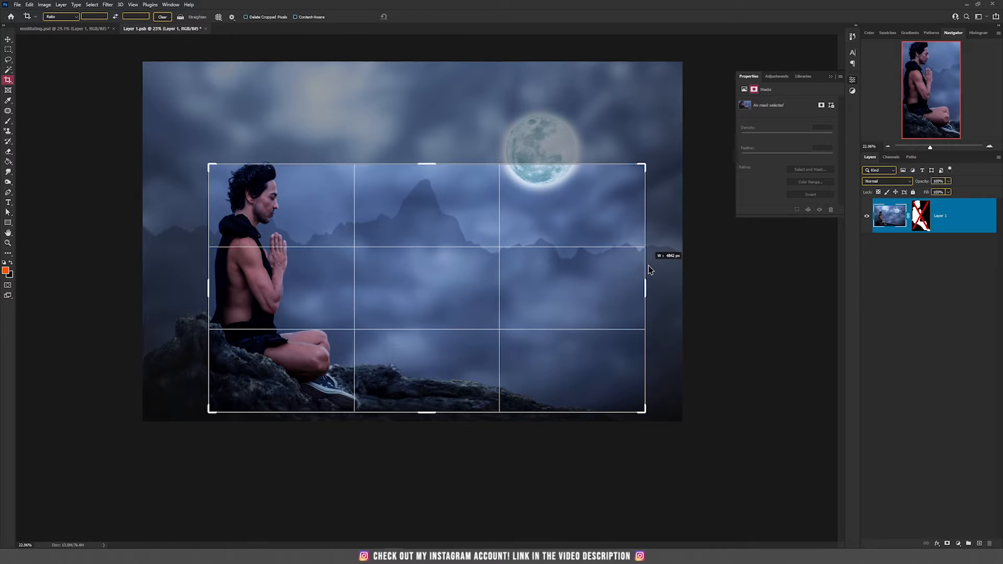
pyautogui.moveTo(650, 270); pyautogui.dragTo(648, 270)
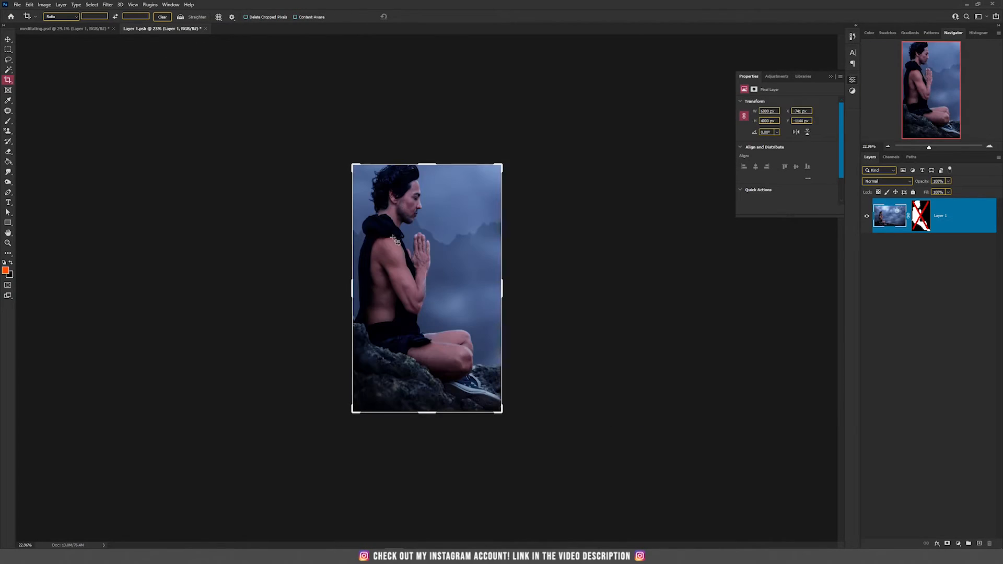
pyautogui.press('v')
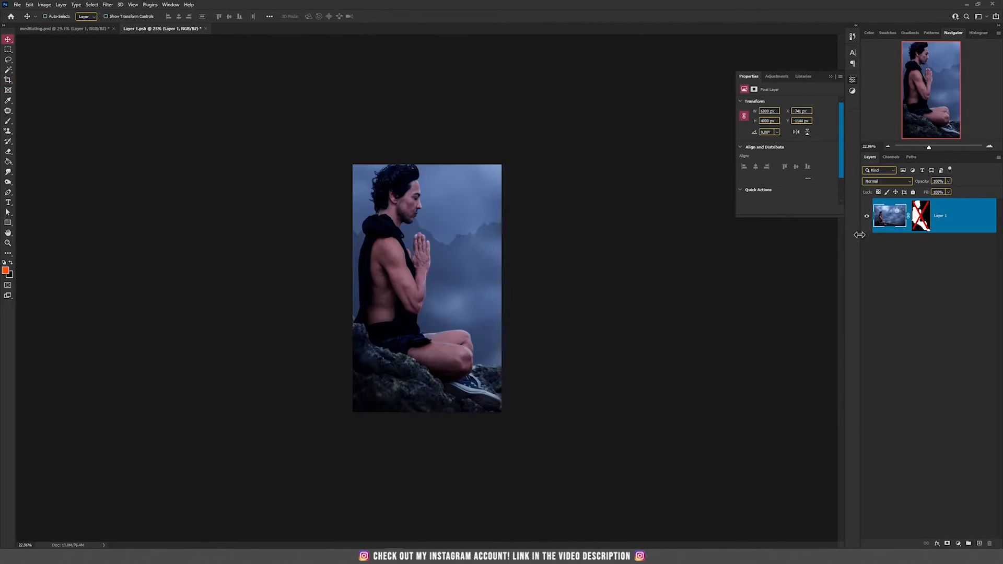
# Enable the figure's layer mask in the Layer 1 smart object and return to the main composite
pyautogui.keyDown('shift'); pyautogui.click(919, 215); pyautogui.keyUp('shift')
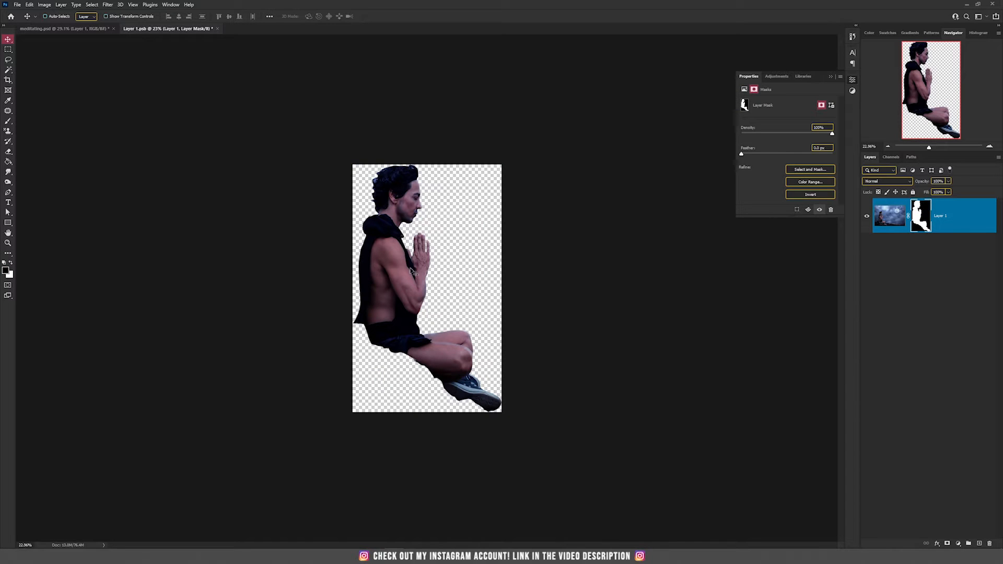
pyautogui.click(80, 30)
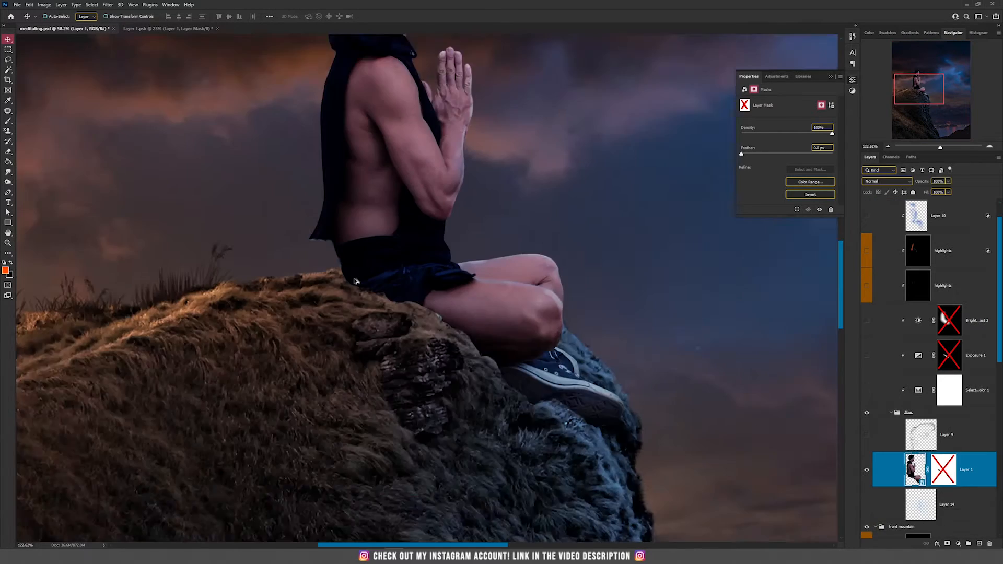
# Try to reposition the figure on the cliff, then undo the move
pyautogui.scroll(2, 470, 293)
pyautogui.moveTo(496, 292); pyautogui.dragTo(379, 171)
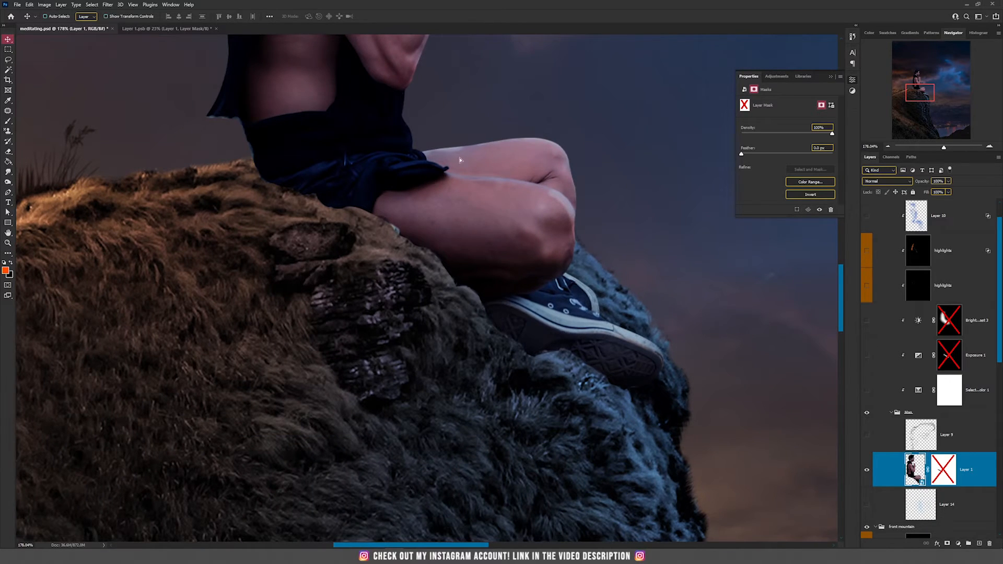
pyautogui.moveTo(460, 160); pyautogui.dragTo(578, 135)
pyautogui.hotkey('ctrl', 'z')
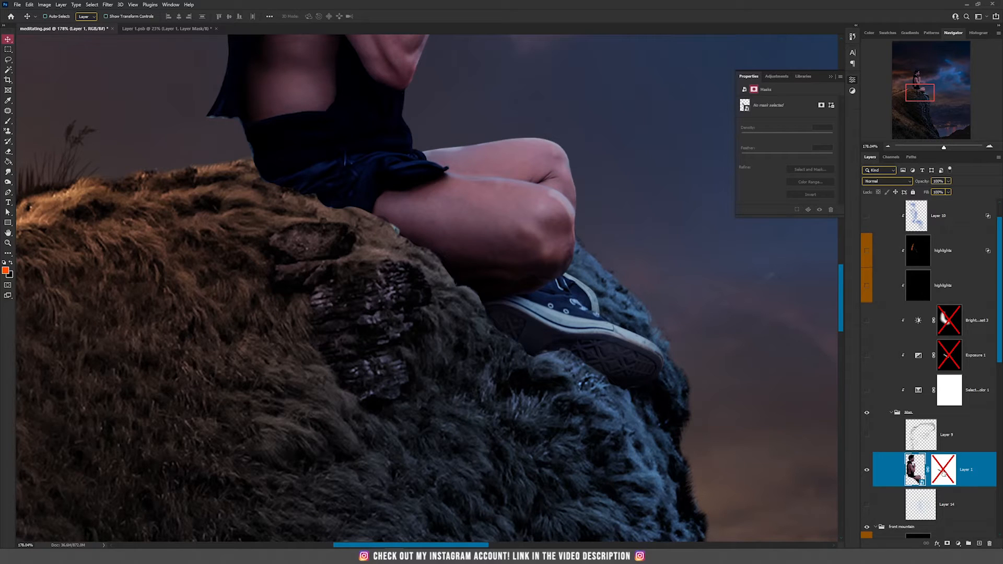
# Enable Layer 1's layer mask and inspect the figure's seat and head up close
pyautogui.click(943, 473)
pyautogui.keyDown('shift'); pyautogui.click(943, 473); pyautogui.keyUp('shift')
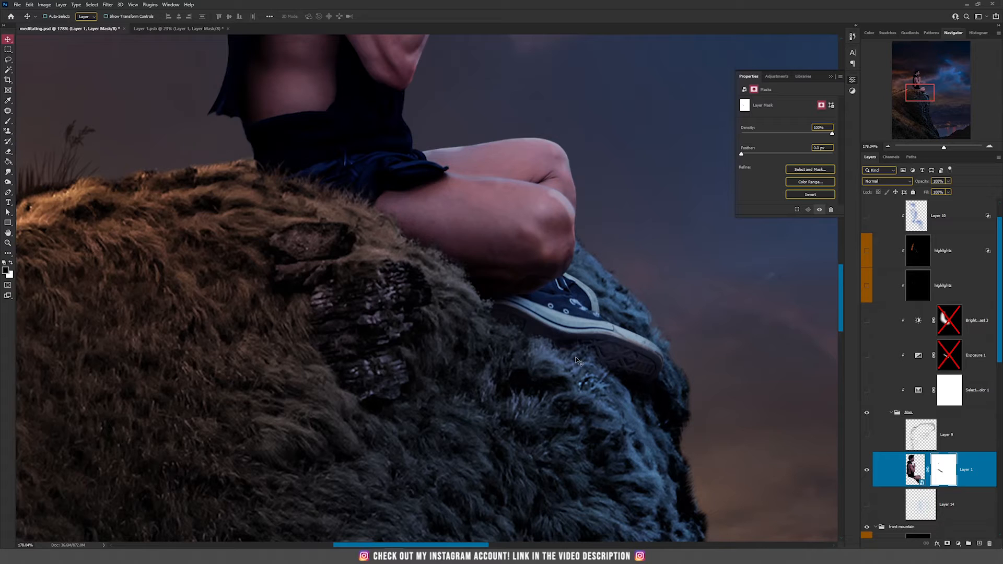
pyautogui.scroll(-2, 364, 229)
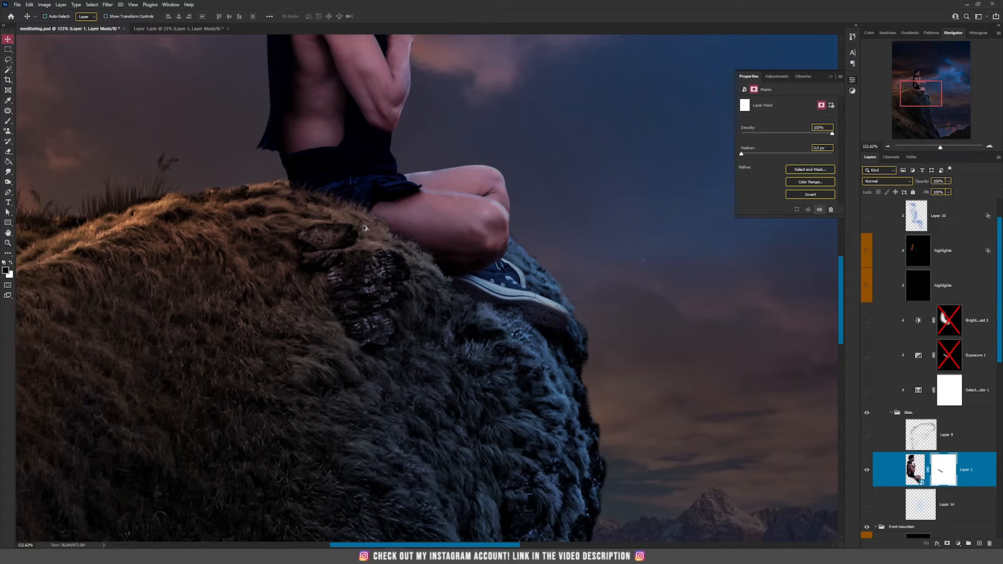
pyautogui.scroll(-1, 355, 214)
pyautogui.scroll(-1, 374, 363)
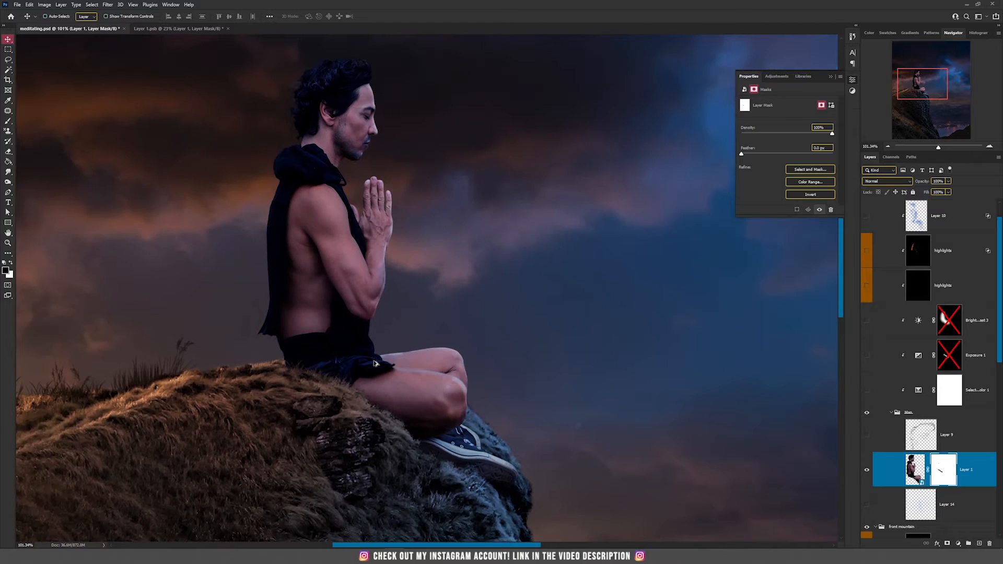
pyautogui.moveTo(492, 164); pyautogui.dragTo(661, 325)
pyautogui.scroll(6, 523, 275)
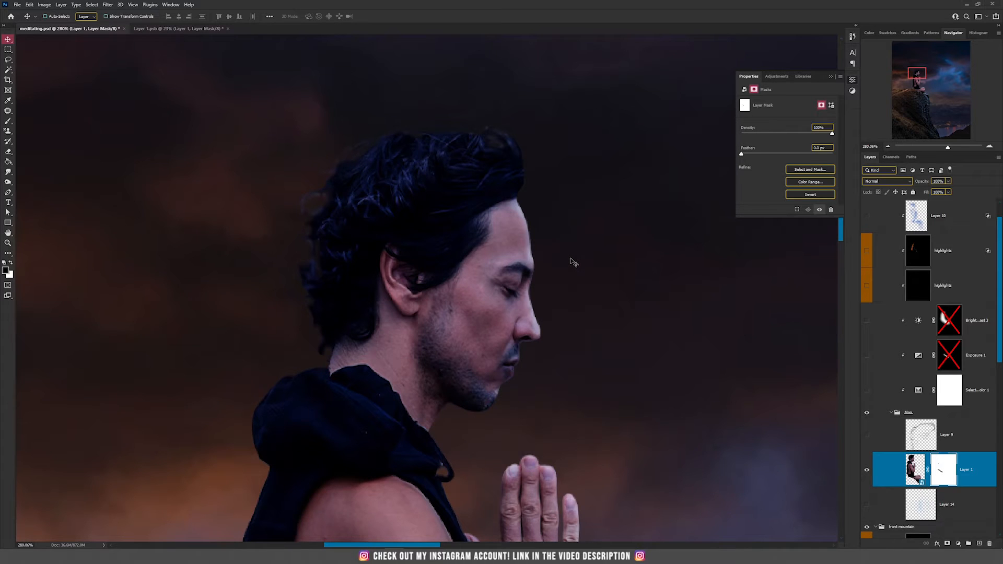
pyautogui.scroll(-3, 574, 262)
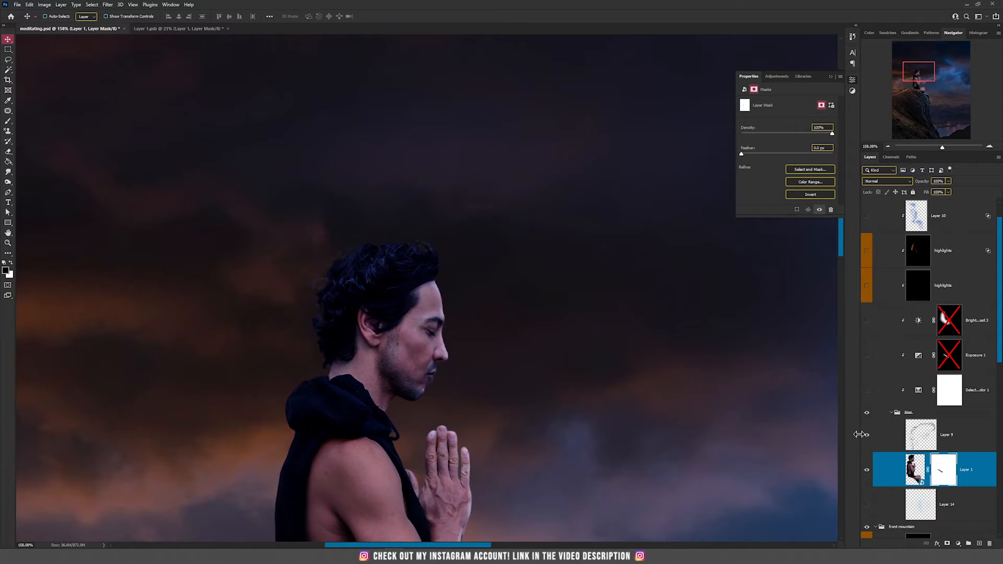
# Show and select Layer 9 to reveal the windswept hair, undoing an accidental move
pyautogui.click(866, 434)
pyautogui.click(930, 441)
pyautogui.moveTo(487, 267); pyautogui.dragTo(403, 159)
pyautogui.hotkey('ctrl', 'z')
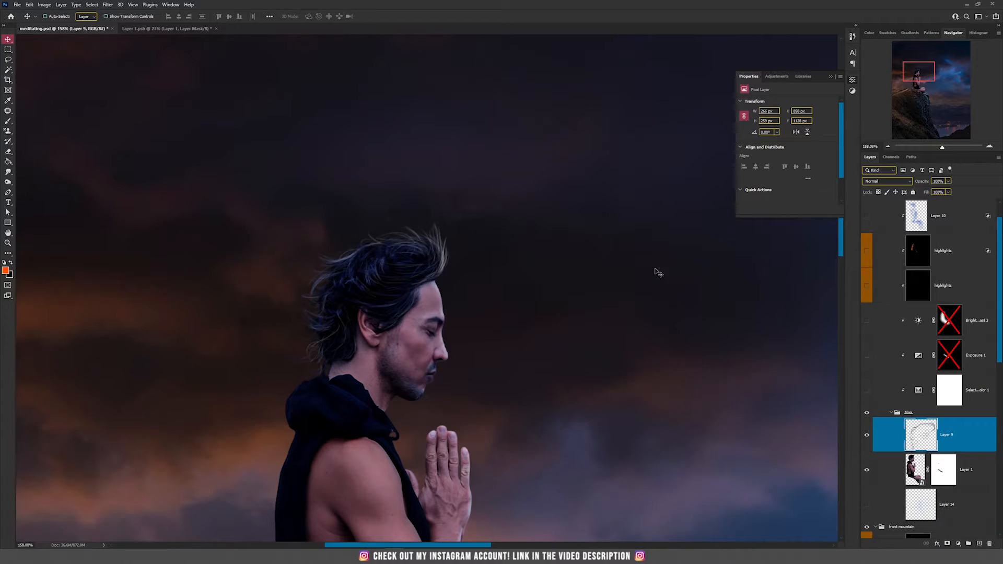
# Select the man group containing the figure layers
pyautogui.scroll(-3, 657, 274)
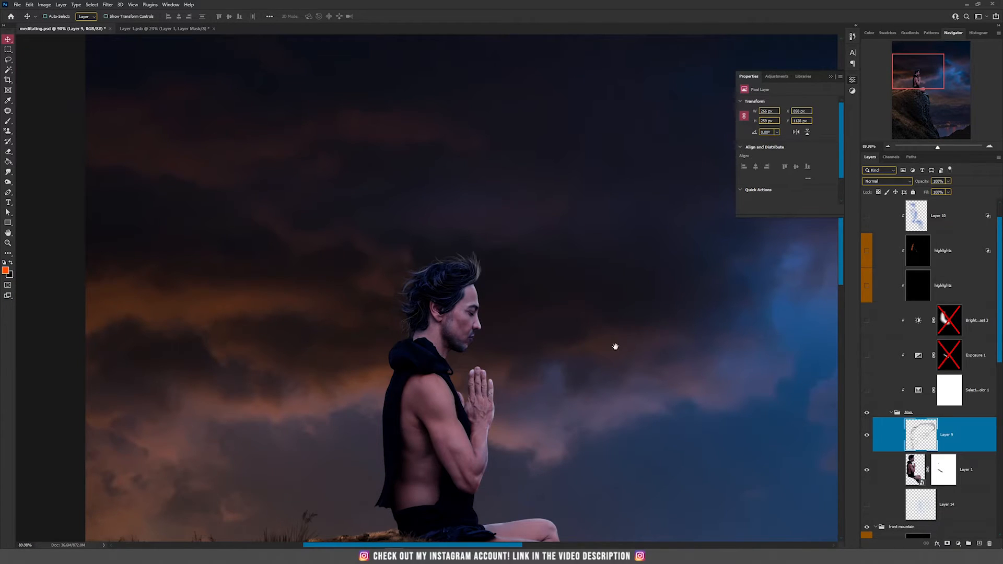
pyautogui.moveTo(616, 346); pyautogui.dragTo(490, 296)
pyautogui.click(935, 414)
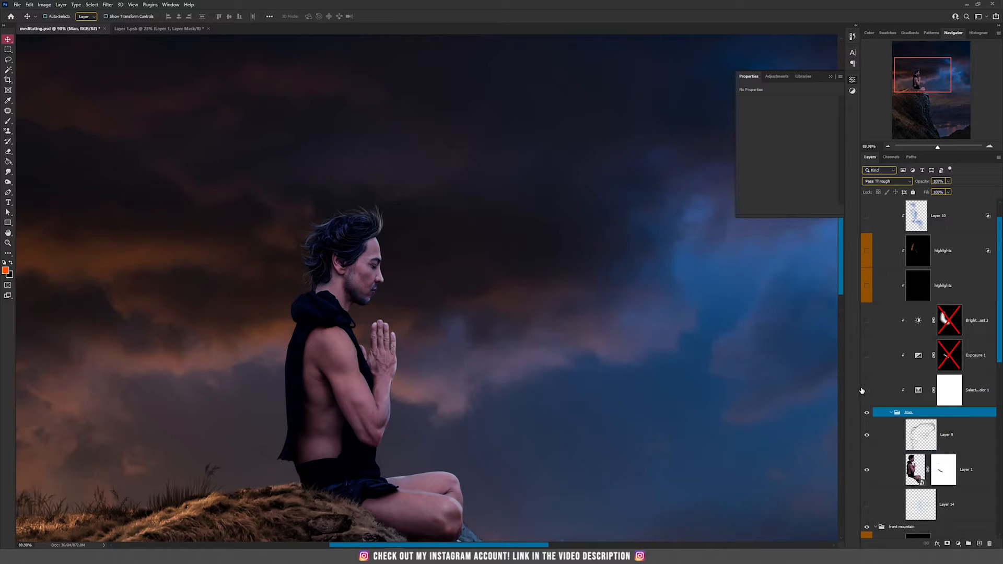
# Show the Selective Color adjustment layer above the man group
pyautogui.scroll(-1, 515, 346)
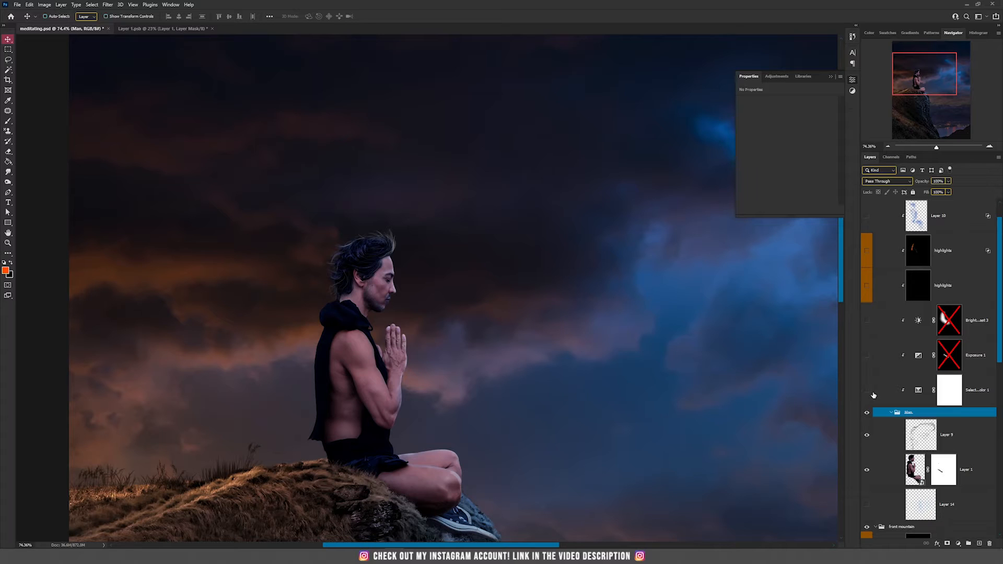
pyautogui.click(867, 392)
pyautogui.scroll(-3, 538, 351)
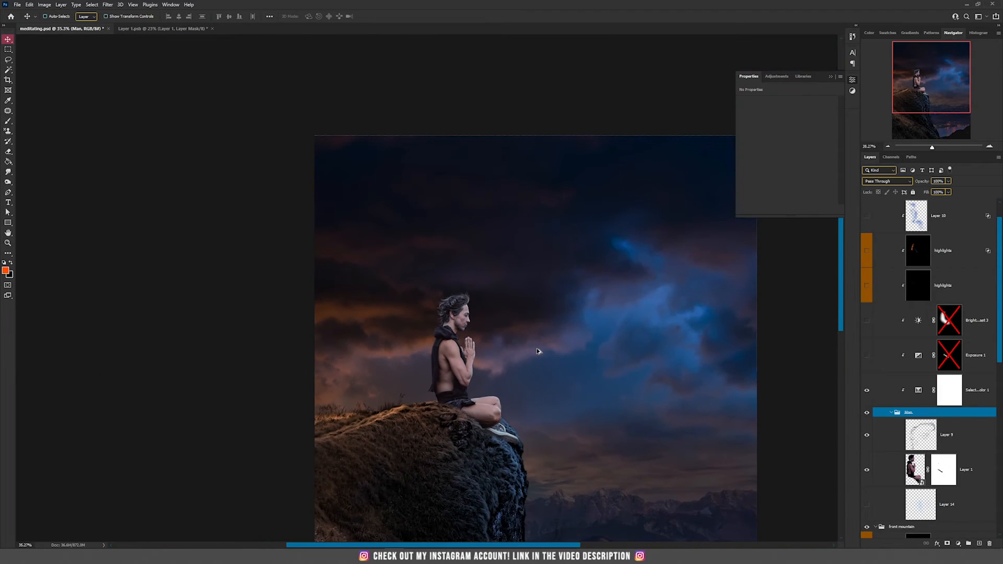
pyautogui.scroll(2, 539, 351)
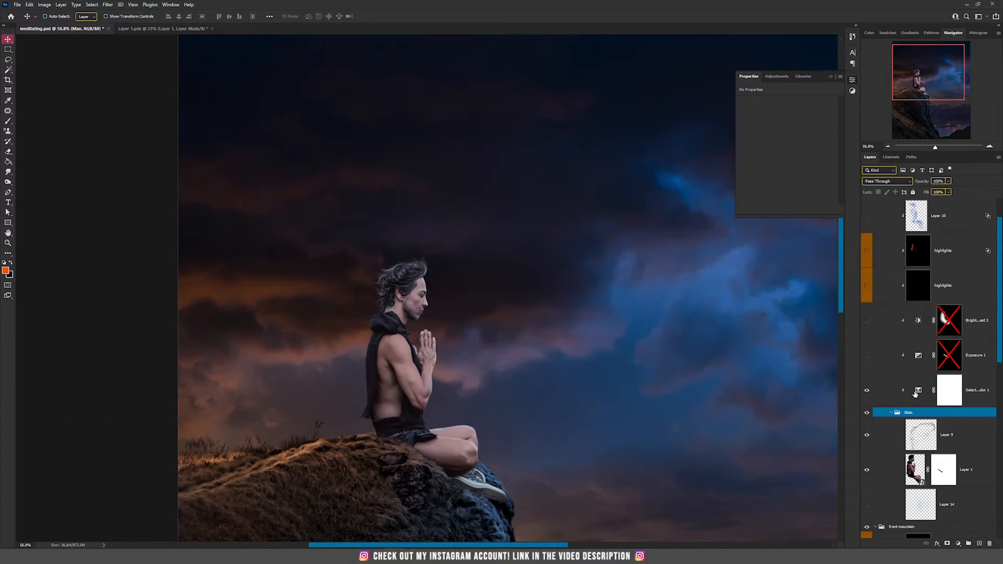
# Open the Selective Color settings, review Neutrals, and adjust the Black value for Blues
pyautogui.click(923, 392)
pyautogui.click(796, 112)
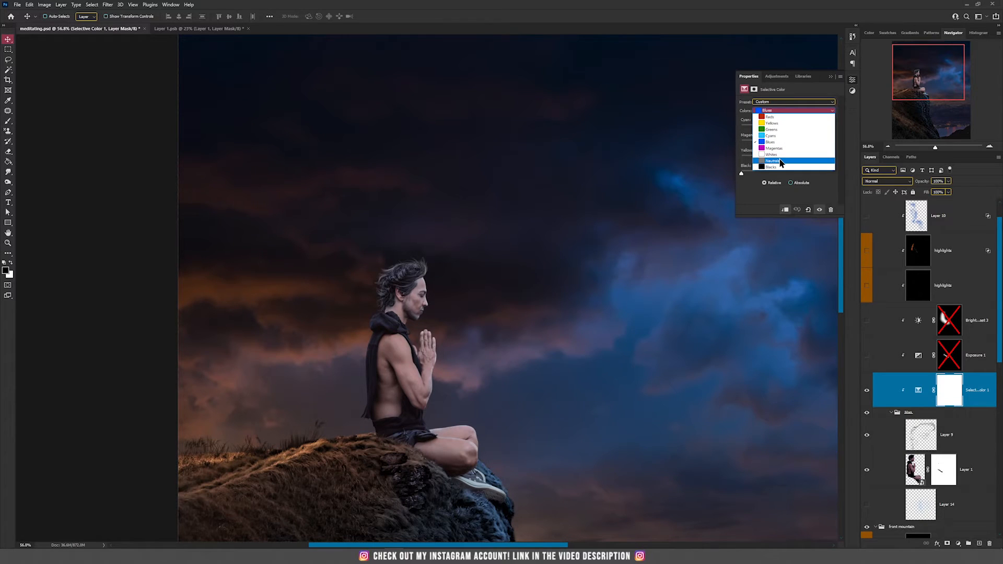
pyautogui.click(780, 163)
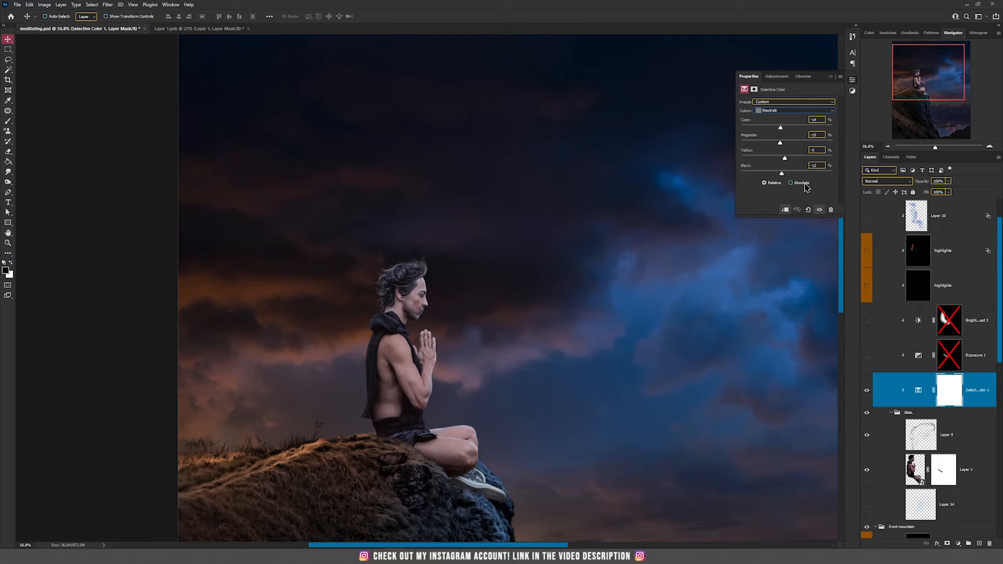
pyautogui.click(791, 110)
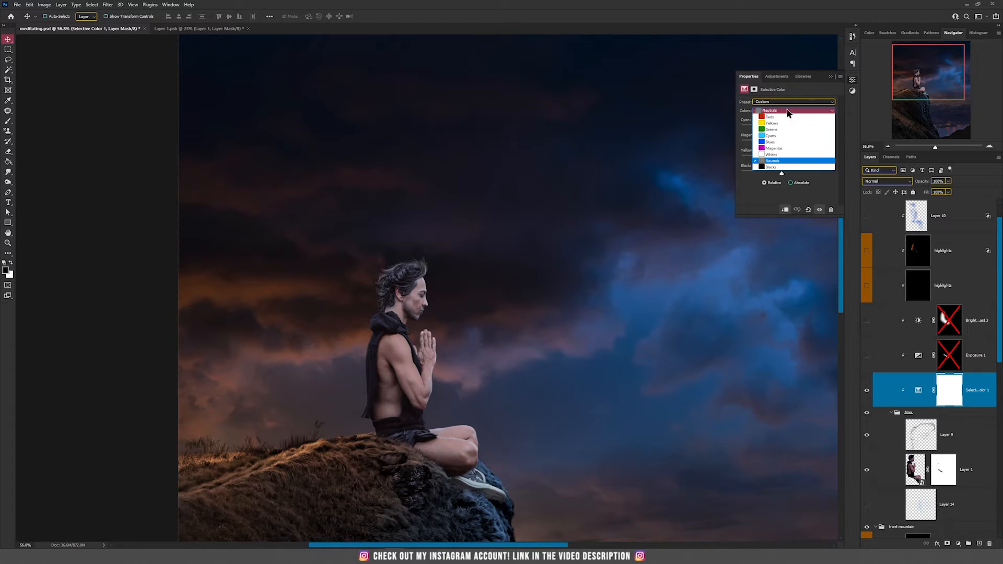
pyautogui.click(780, 143)
pyautogui.moveTo(766, 174); pyautogui.dragTo(700, 169)
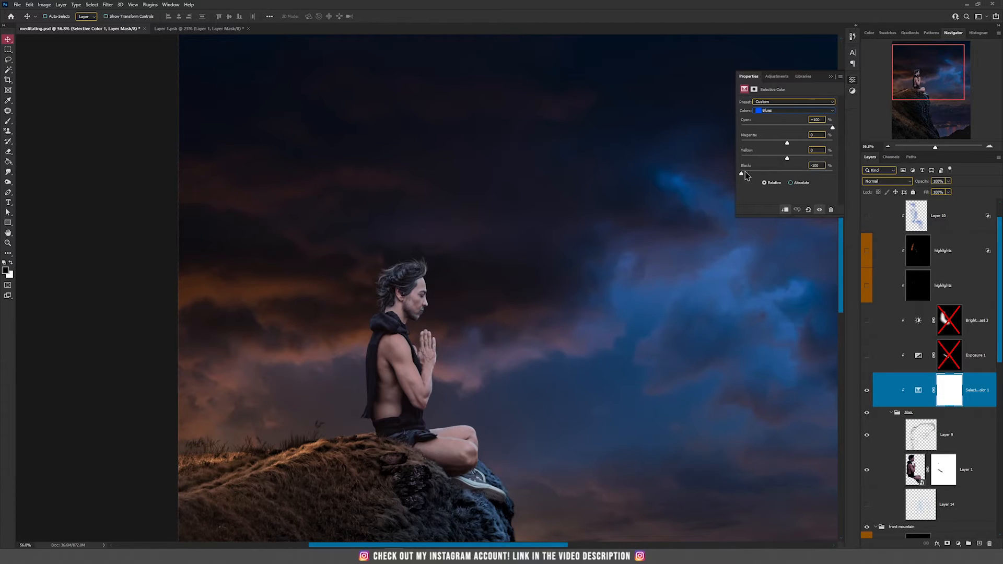
pyautogui.moveTo(813, 170); pyautogui.dragTo(774, 174)
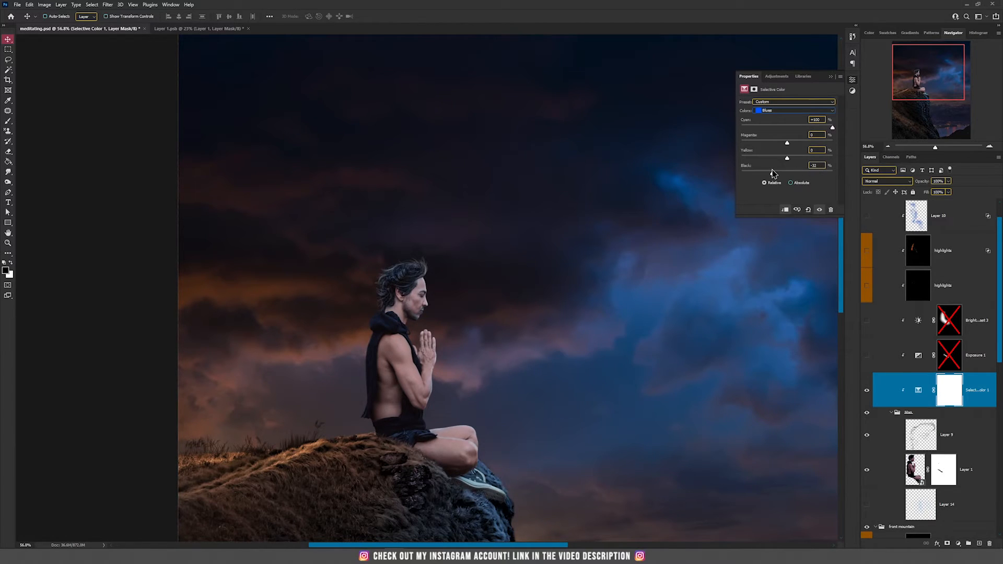
pyautogui.moveTo(776, 174); pyautogui.dragTo(707, 174)
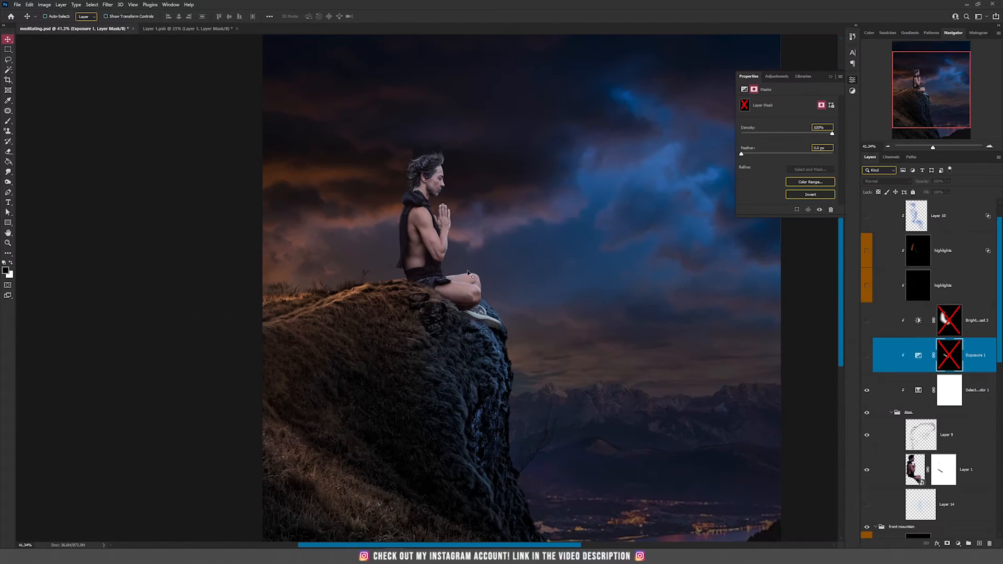
# Try painting orange light on a new layer along the figure's seat, then delete that layer
pyautogui.scroll(2, 447, 326)
pyautogui.scroll(3, 447, 326)
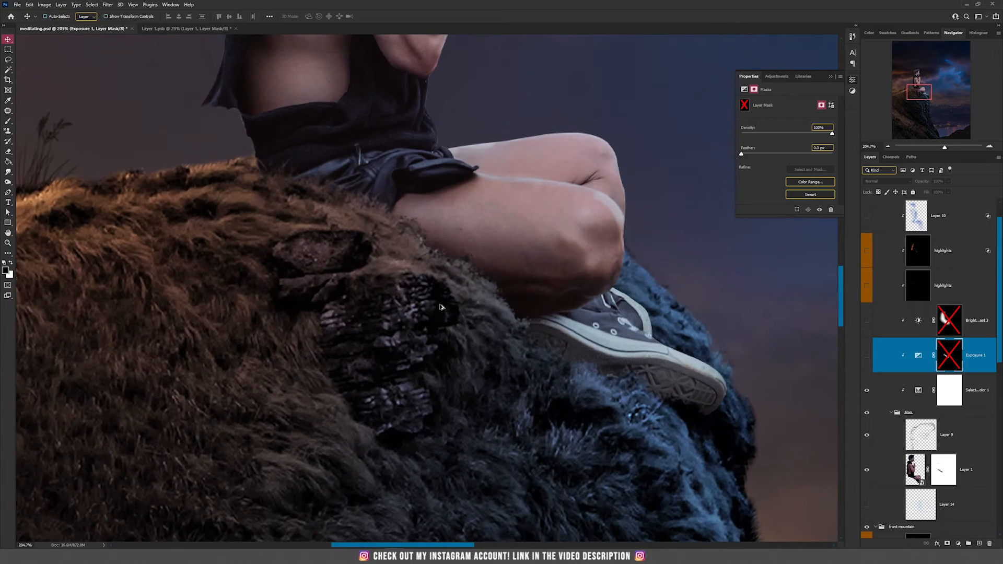
pyautogui.scroll(1, 394, 260)
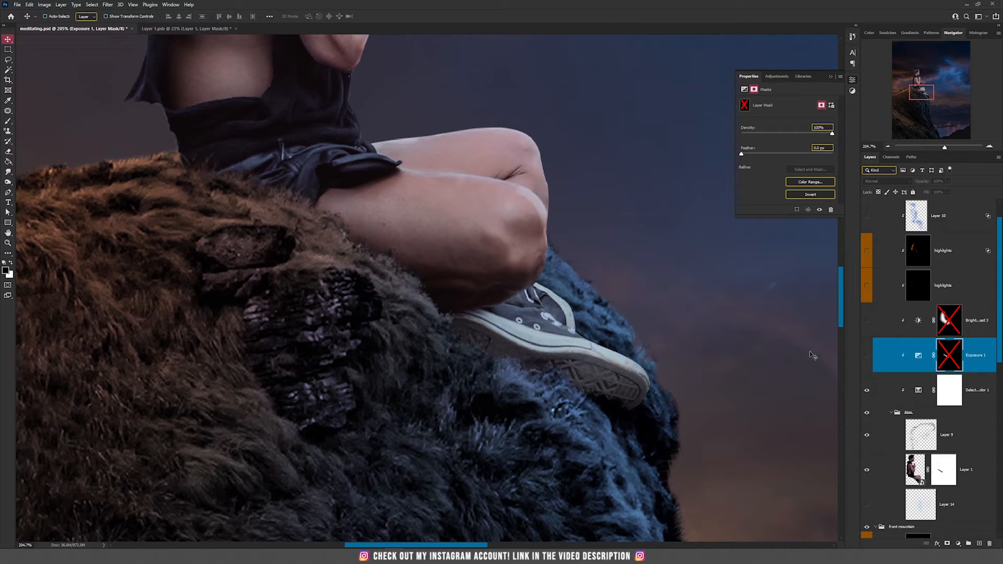
pyautogui.click(978, 544)
pyautogui.press('b')
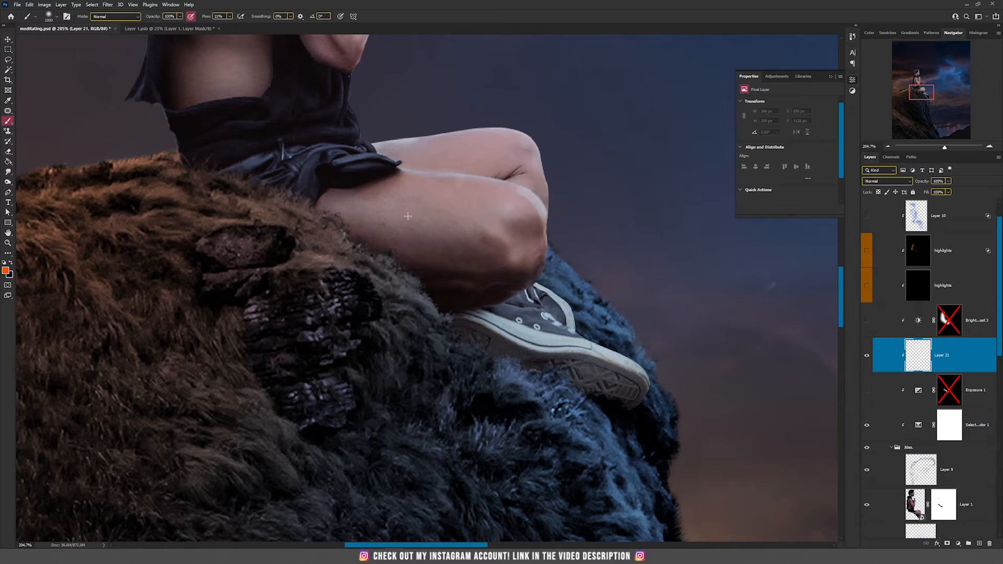
pyautogui.press('[')
pyautogui.press('[')
pyautogui.press('[')
pyautogui.press('[')
pyautogui.press('[')
pyautogui.press('[')
pyautogui.press('[')
pyautogui.press('[')
pyautogui.press('[')
pyautogui.press('[')
pyautogui.press('[')
pyautogui.press('[')
pyautogui.press('[')
pyautogui.press('[')
pyautogui.press('[')
pyautogui.press('[')
pyautogui.press('[')
pyautogui.scroll(1, 372, 274)
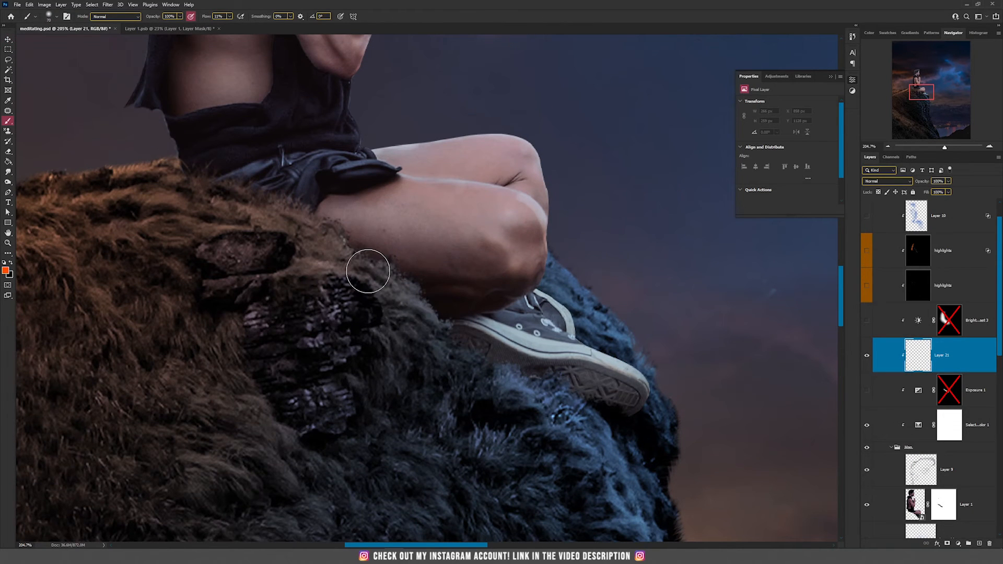
pyautogui.moveTo(225, 175)
pyautogui.mouseDown()
pyautogui.moveTo(425, 277)
pyautogui.moveTo(486, 344)
pyautogui.moveTo(555, 389)
pyautogui.moveTo(626, 407)
pyautogui.moveTo(643, 424)
pyautogui.moveTo(397, 311)
pyautogui.moveTo(239, 169)
pyautogui.moveTo(178, 138)
pyautogui.moveTo(225, 201)
pyautogui.mouseUp()
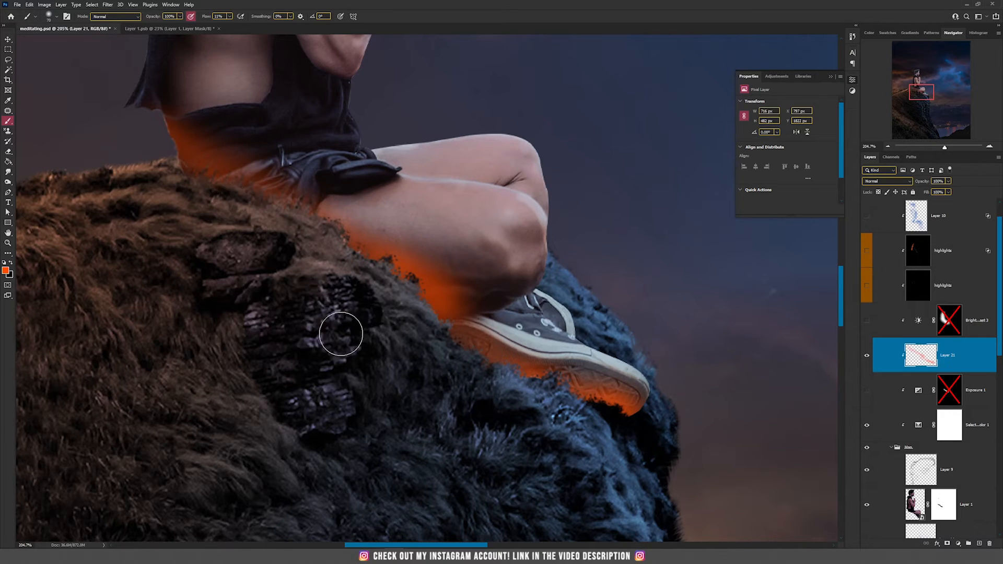
pyautogui.scroll(-5, 353, 334)
pyautogui.scroll(-2, 387, 330)
pyautogui.press('v')
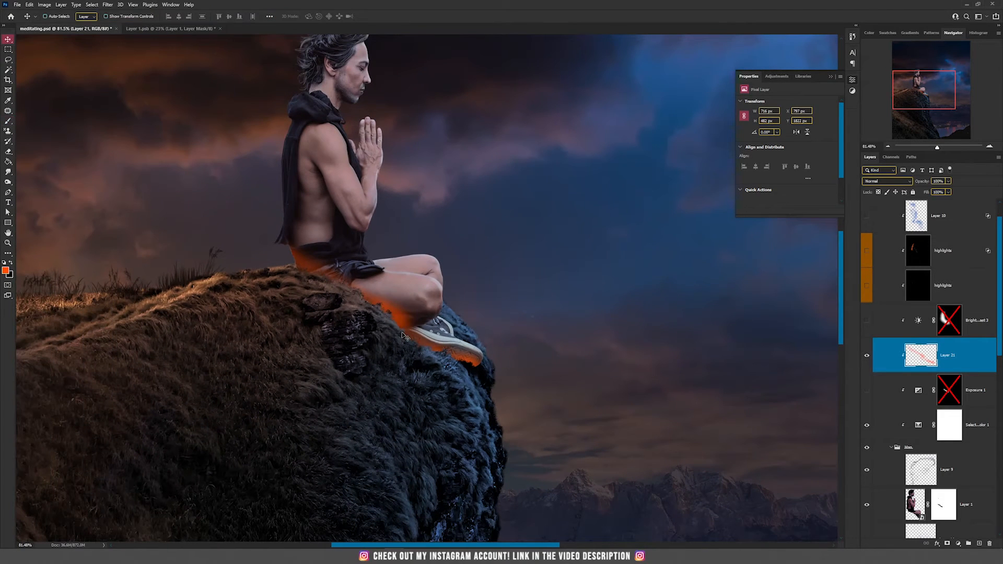
pyautogui.press('Delete')
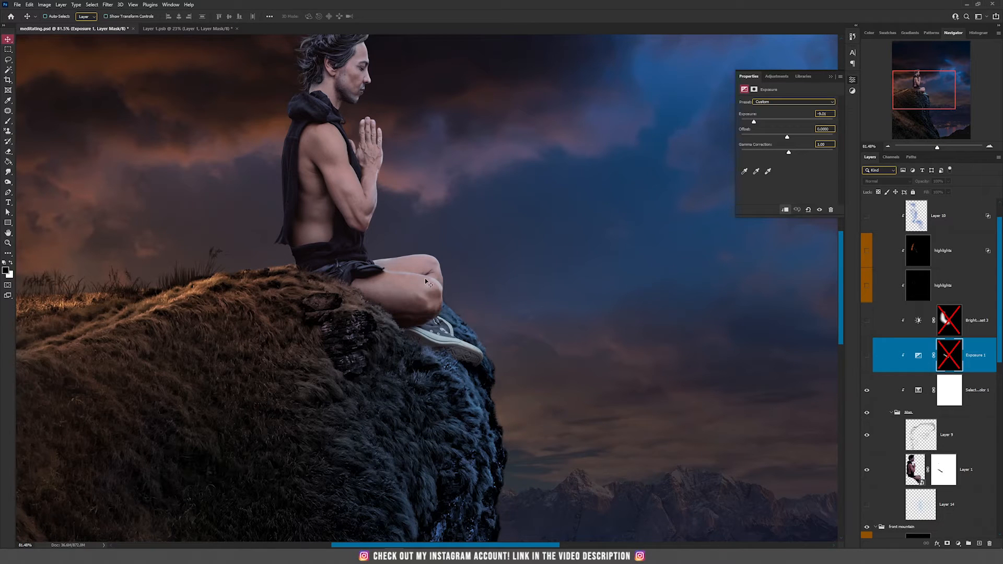
# Show the Exposure 1 layer, enable its layer mask and invert it
pyautogui.click(919, 356)
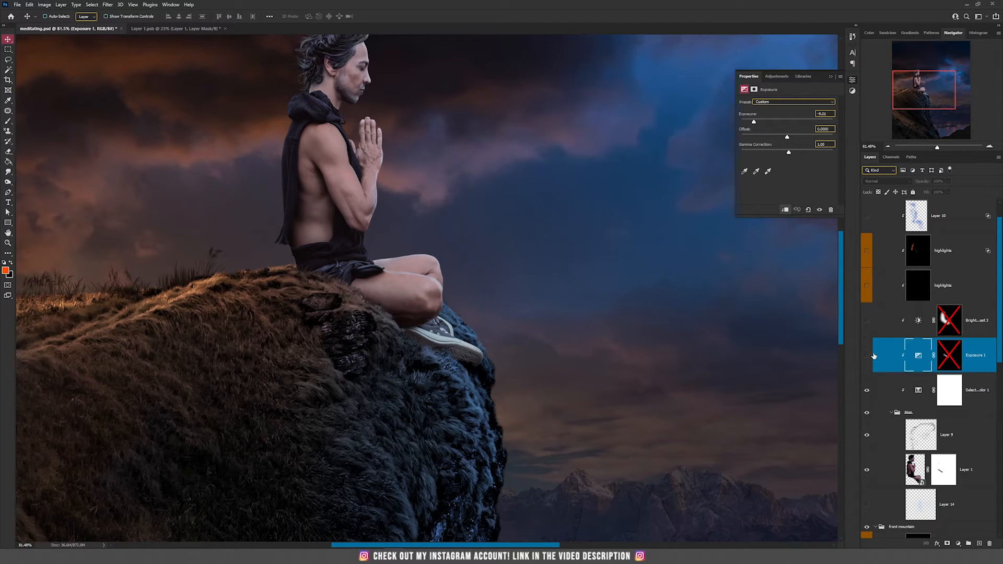
pyautogui.click(867, 357)
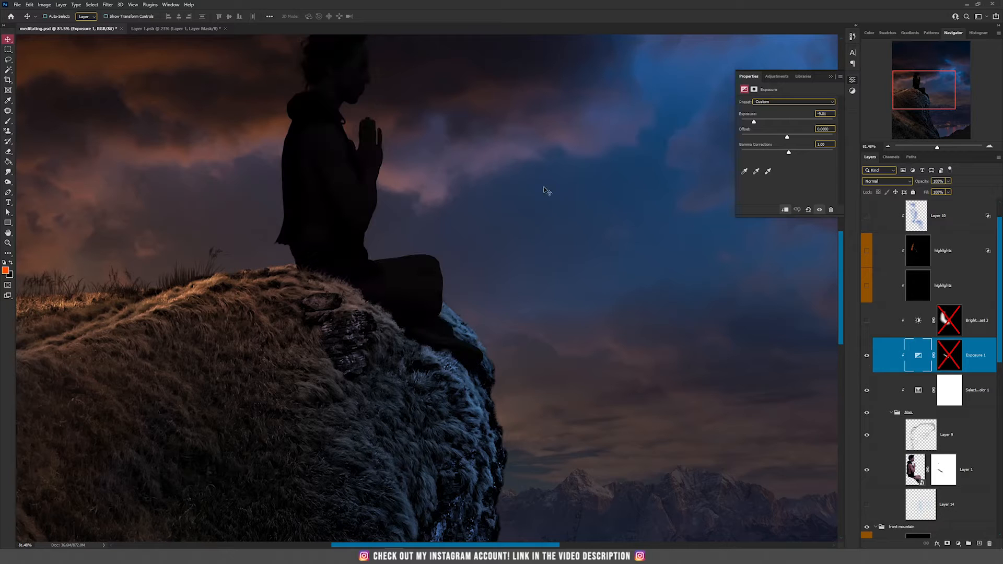
pyautogui.moveTo(400, 143); pyautogui.dragTo(411, 199)
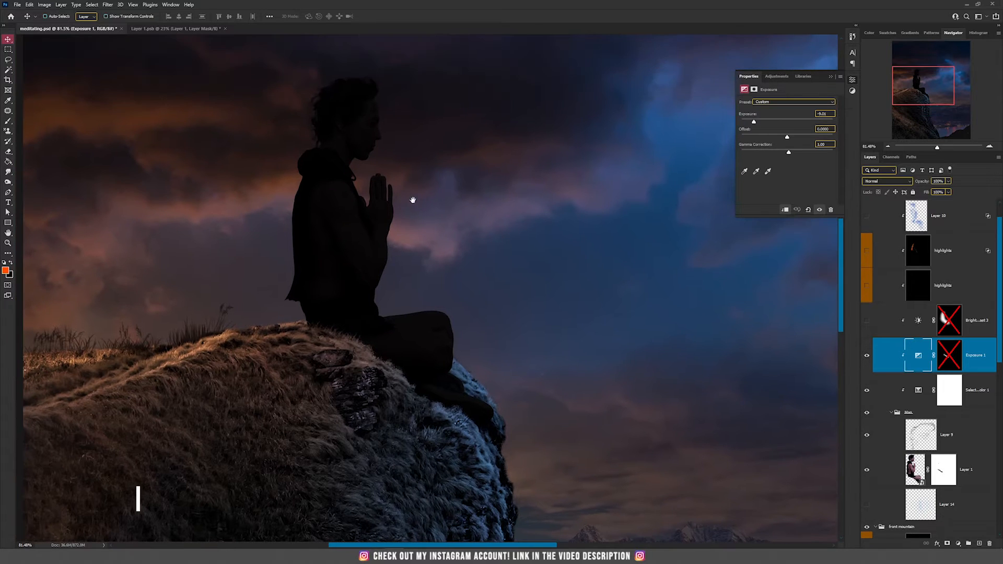
pyautogui.keyDown('shift'); pyautogui.click(951, 358); pyautogui.keyUp('shift')
pyautogui.hotkey('ctrl', 'i')
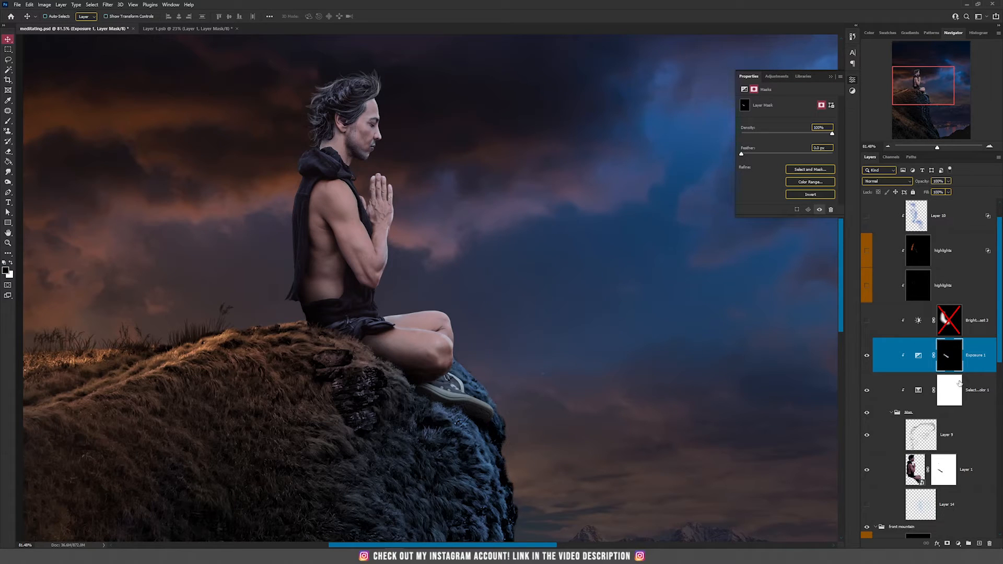
pyautogui.press('b')
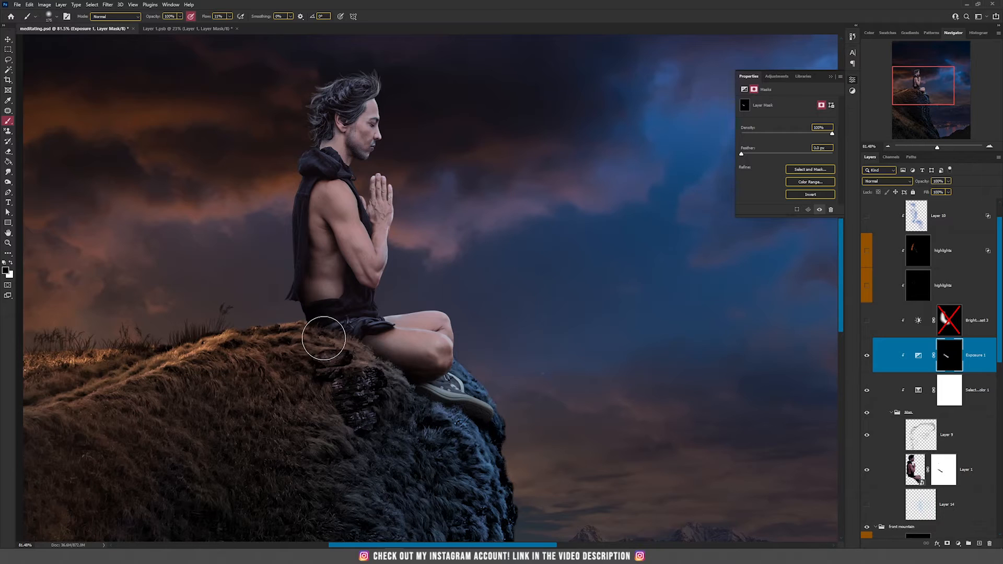
pyautogui.press('x')
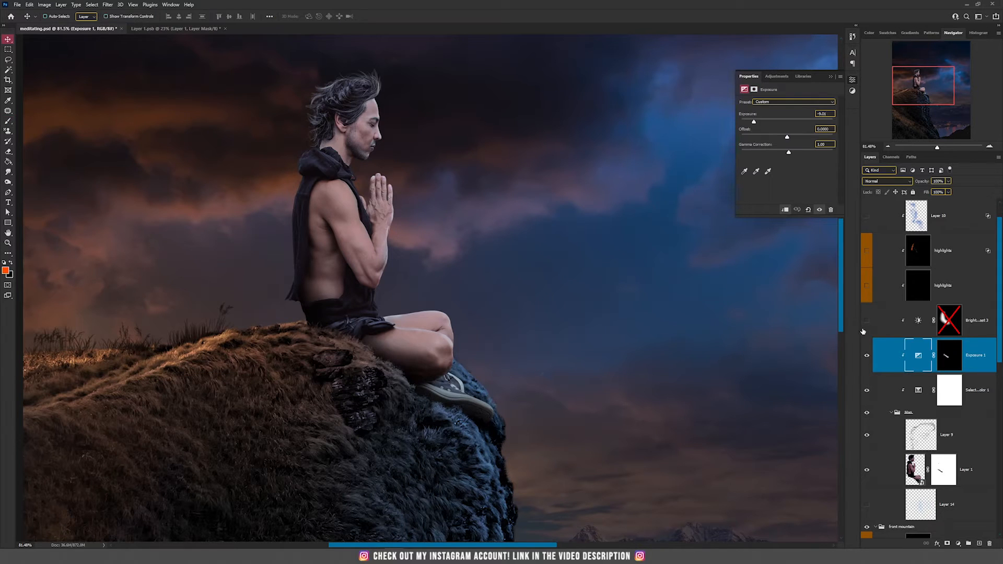
# Show the Brightness/Contrast 3 layer, enable its layer mask and toggle the layer to compare
pyautogui.click(865, 321)
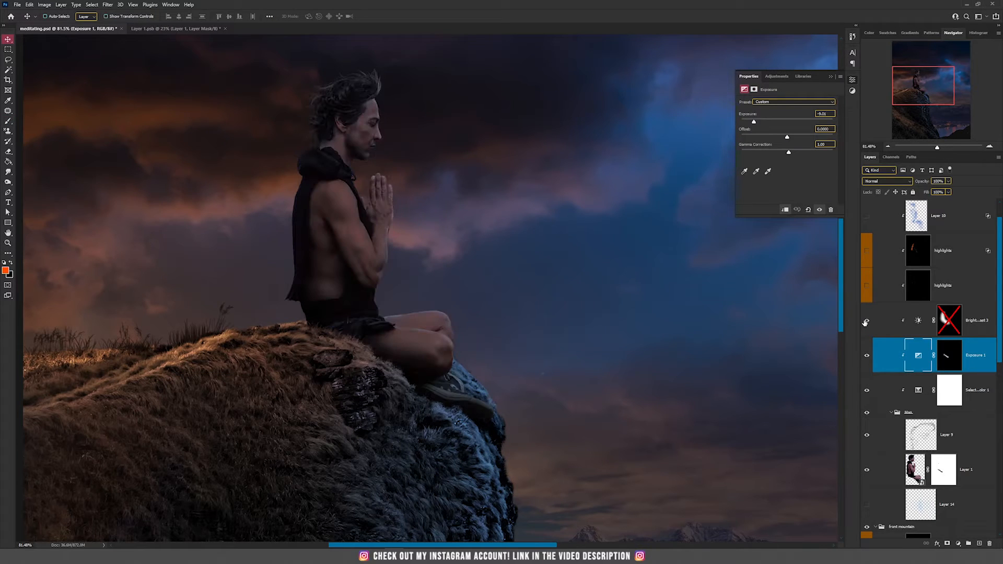
pyautogui.click(922, 326)
pyautogui.moveTo(486, 168); pyautogui.dragTo(462, 264)
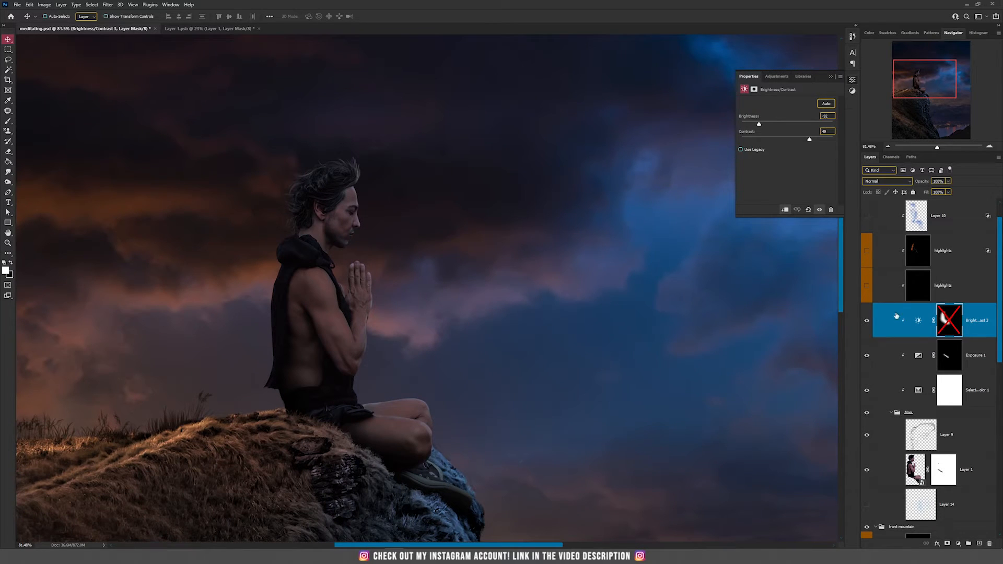
pyautogui.keyDown('shift'); pyautogui.click(942, 325); pyautogui.keyUp('shift')
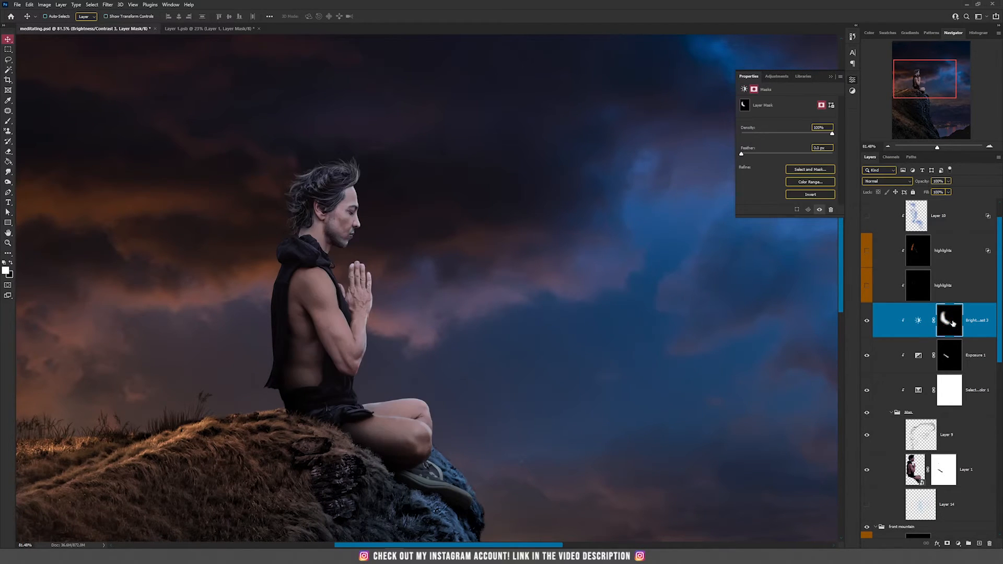
pyautogui.scroll(2, 394, 284)
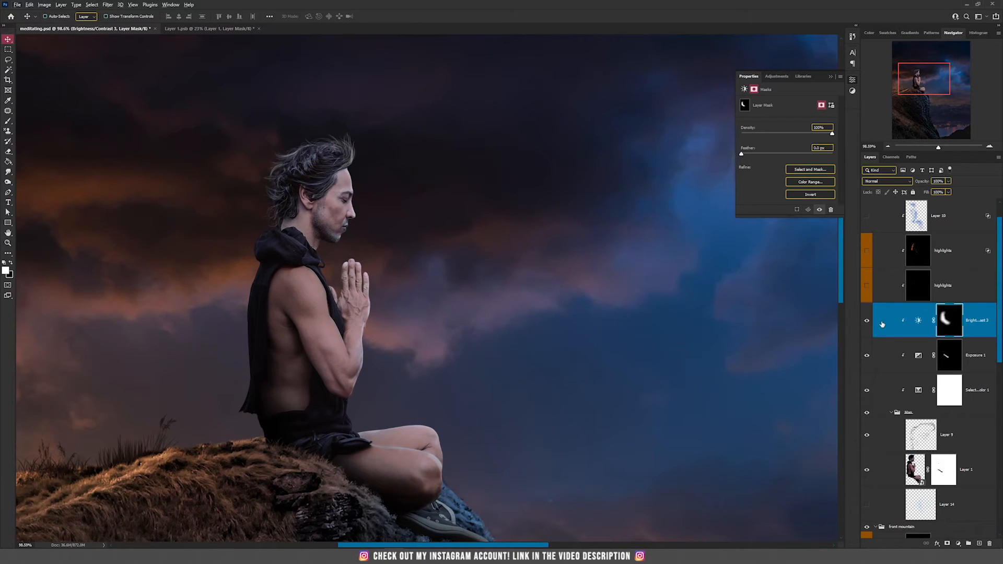
pyautogui.click(867, 320)
pyautogui.click(867, 321)
pyautogui.scroll(-2, 457, 328)
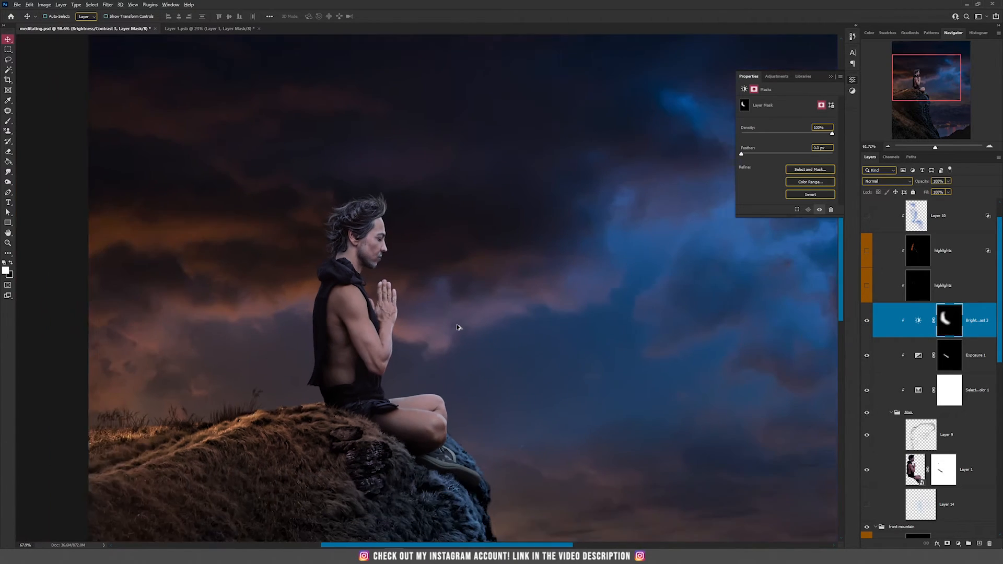
pyautogui.scroll(-2, 458, 328)
pyautogui.moveTo(519, 256); pyautogui.dragTo(510, 292)
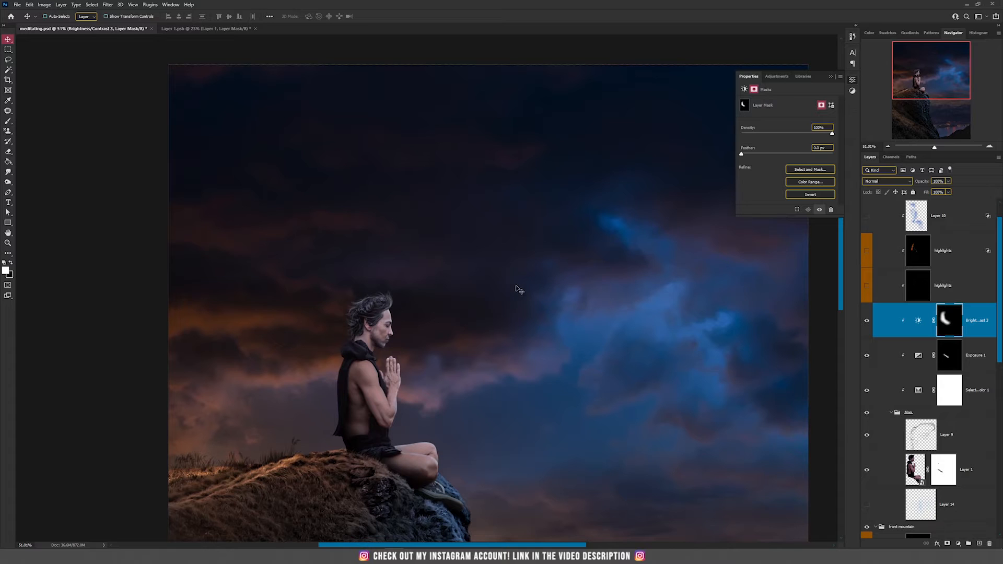
# Show and select the lower highlights layer, toggling its visibility to compare the glow
pyautogui.click(867, 289)
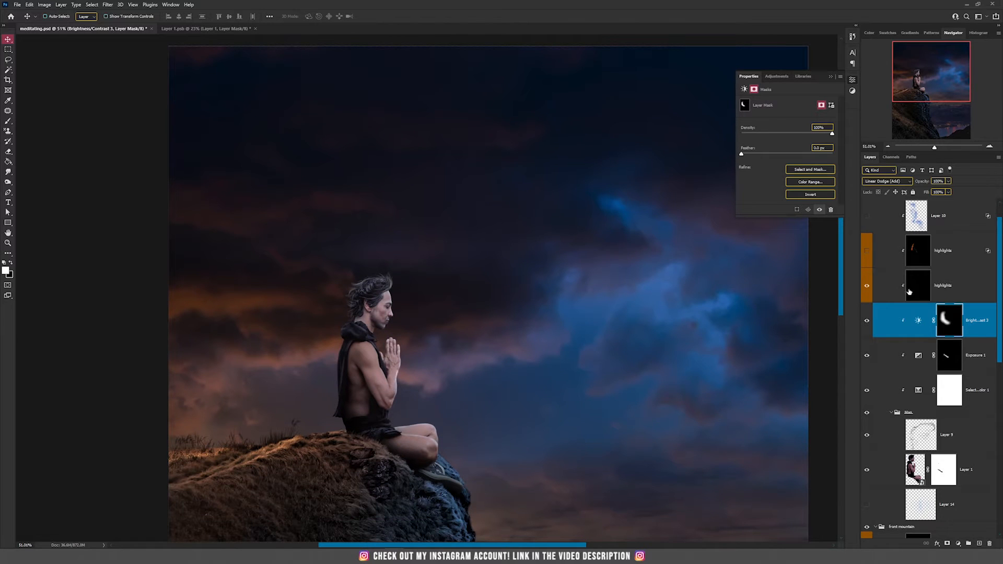
pyautogui.click(914, 292)
pyautogui.scroll(5, 316, 385)
pyautogui.click(867, 289)
pyautogui.click(868, 289)
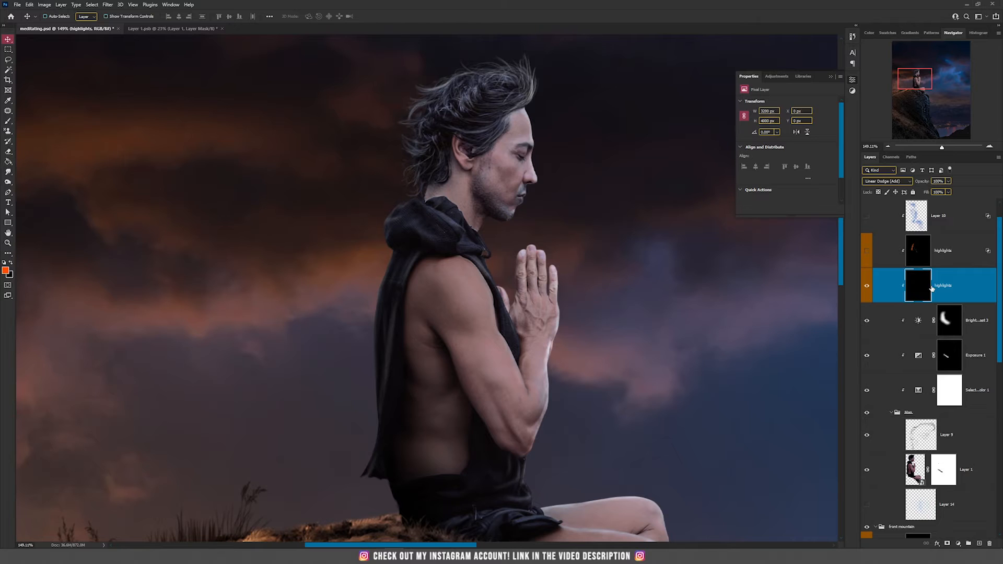
pyautogui.moveTo(571, 297); pyautogui.dragTo(489, 239)
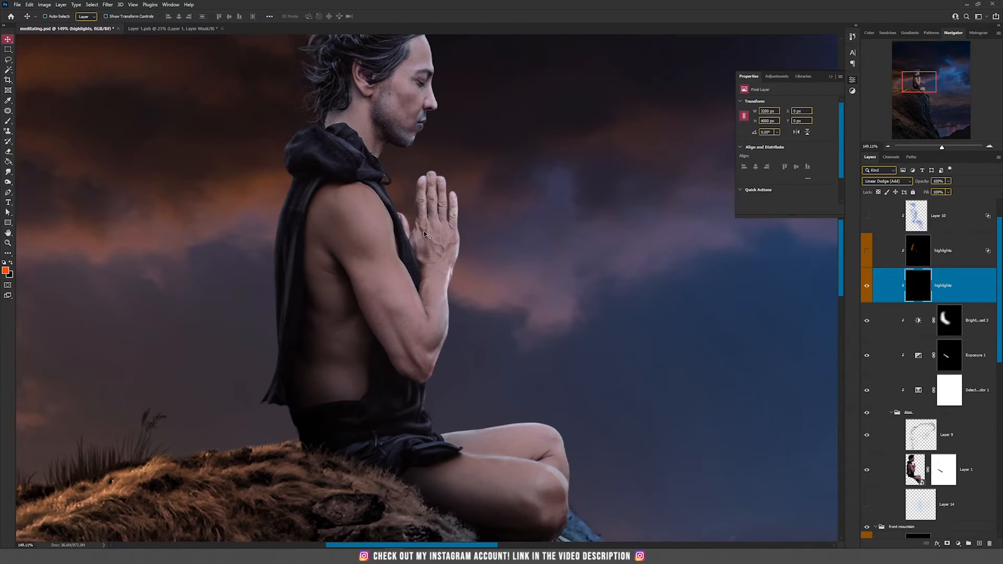
# Create a new clipped layer in Linear Dodge (Add) mode, filled with the neutral black colour
pyautogui.click(61, 5)
pyautogui.moveTo(68, 12)
pyautogui.click(154, 12)
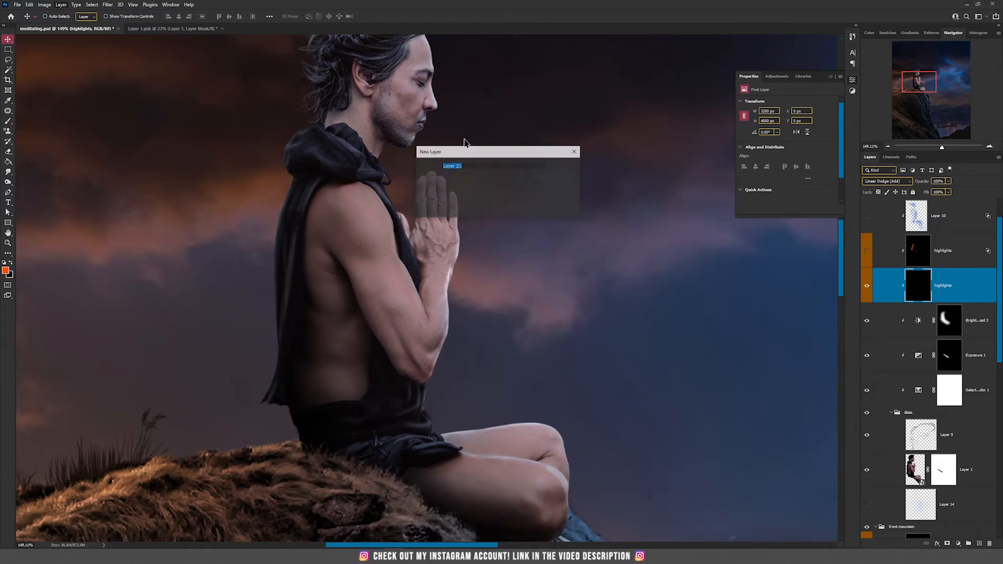
pyautogui.click(469, 200)
pyautogui.click(467, 286)
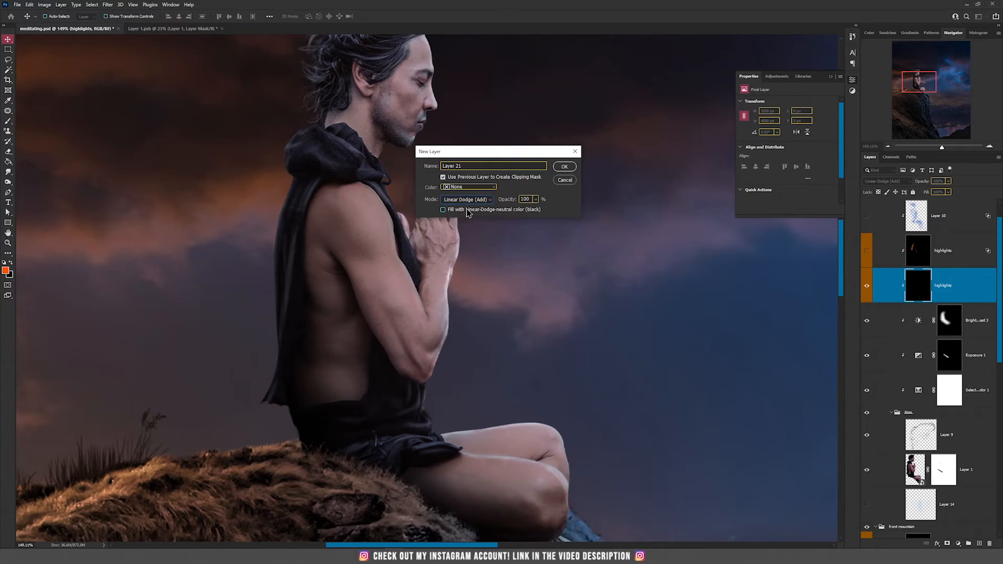
pyautogui.click(564, 167)
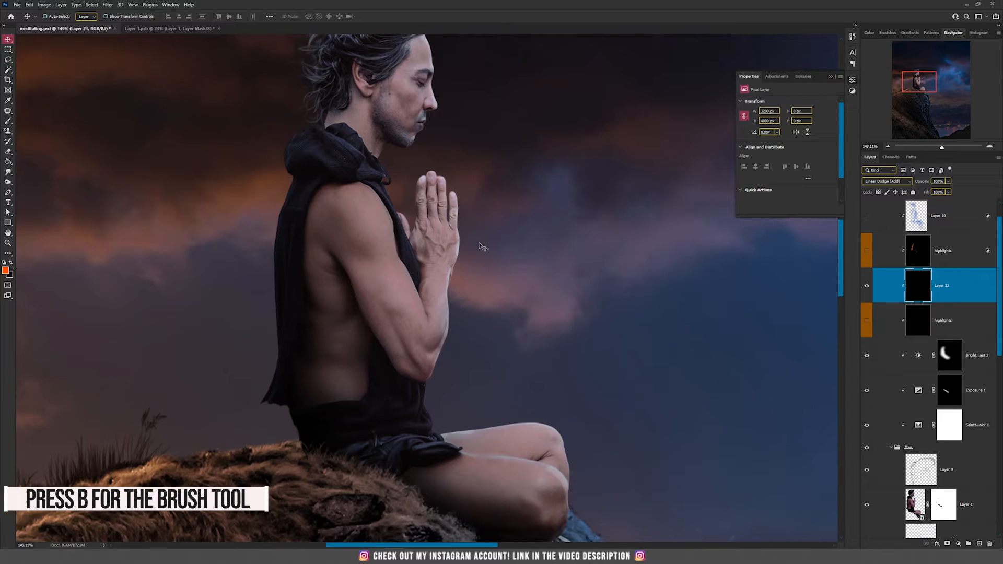
# Paint white light with the Brush along the figure's back, shoulder and arm edges on the new layer
pyautogui.press('b')
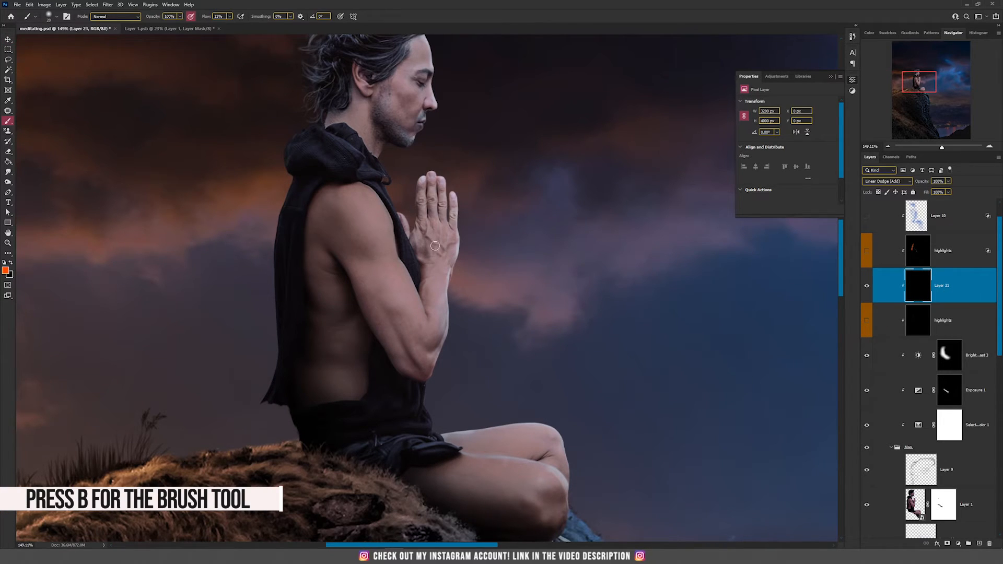
pyautogui.rightClick(343, 218)
pyautogui.press('Escape')
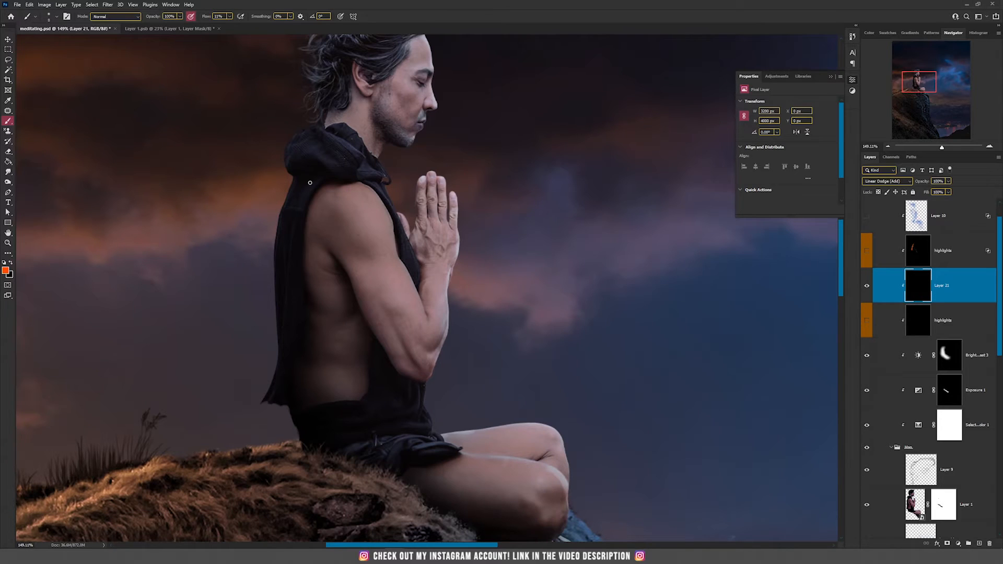
pyautogui.moveTo(230, 193); pyautogui.dragTo(276, 234)
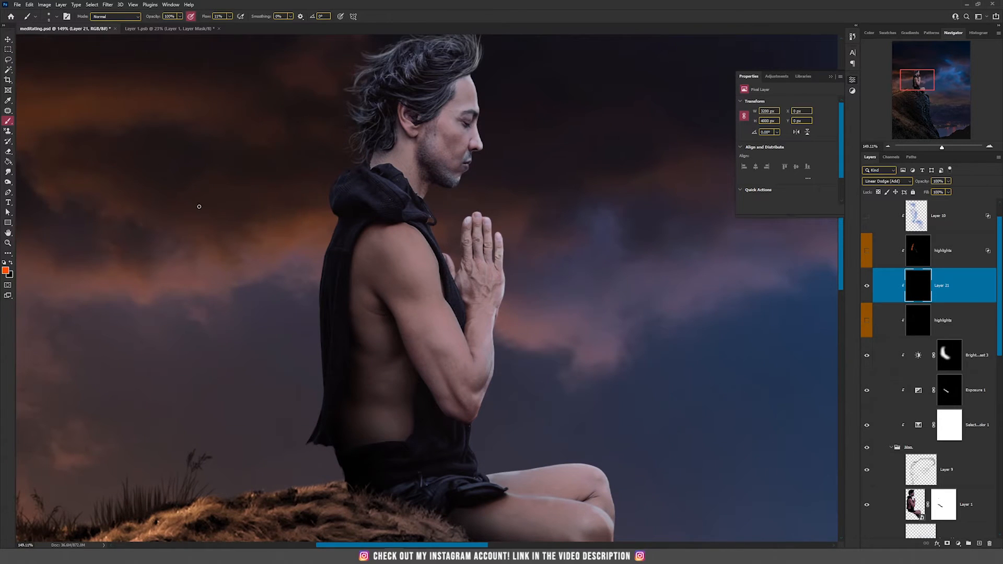
pyautogui.press('d')
pyautogui.press('x')
pyautogui.moveTo(379, 179); pyautogui.dragTo(402, 193)
pyautogui.moveTo(329, 255); pyautogui.dragTo(338, 233)
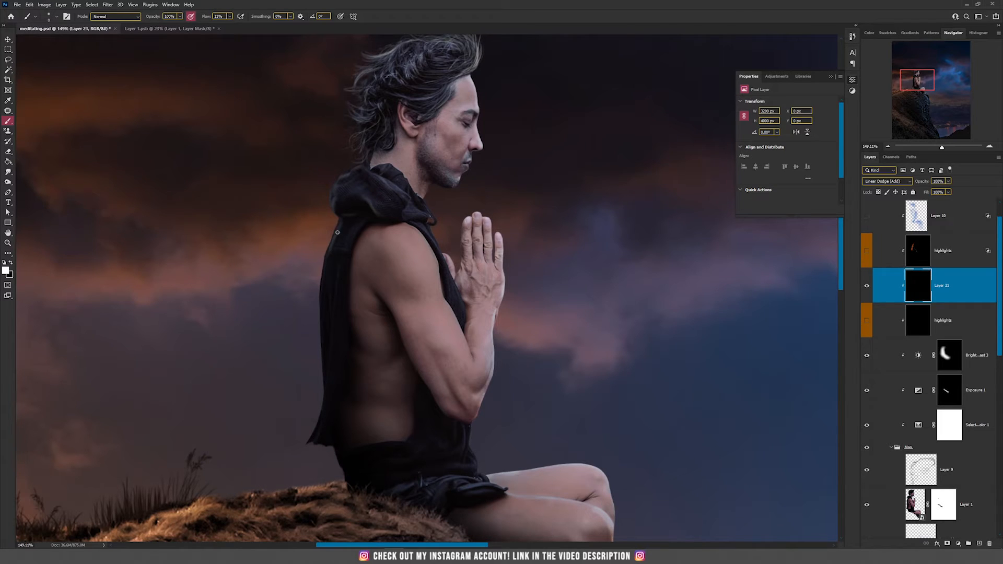
pyautogui.moveTo(325, 269); pyautogui.dragTo(322, 293)
pyautogui.moveTo(336, 308); pyautogui.dragTo(332, 343)
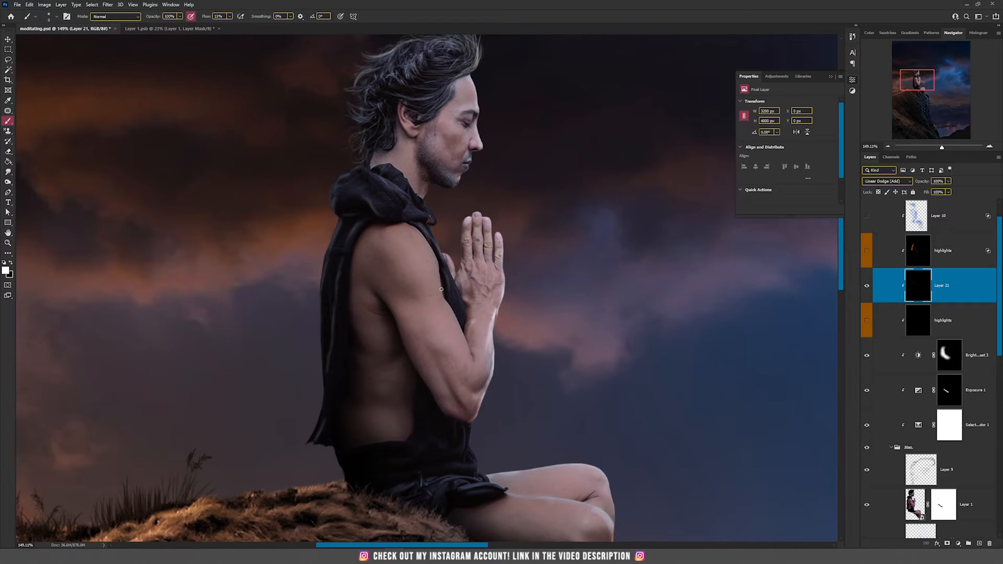
# Smudge the painted light on the figure's forearm
pyautogui.scroll(-3, 479, 462)
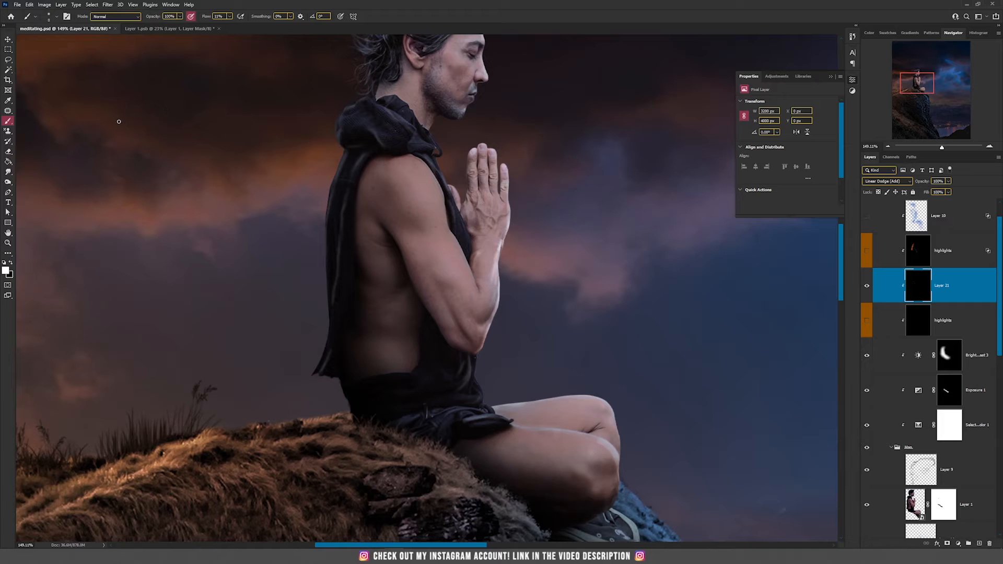
pyautogui.click(8, 172)
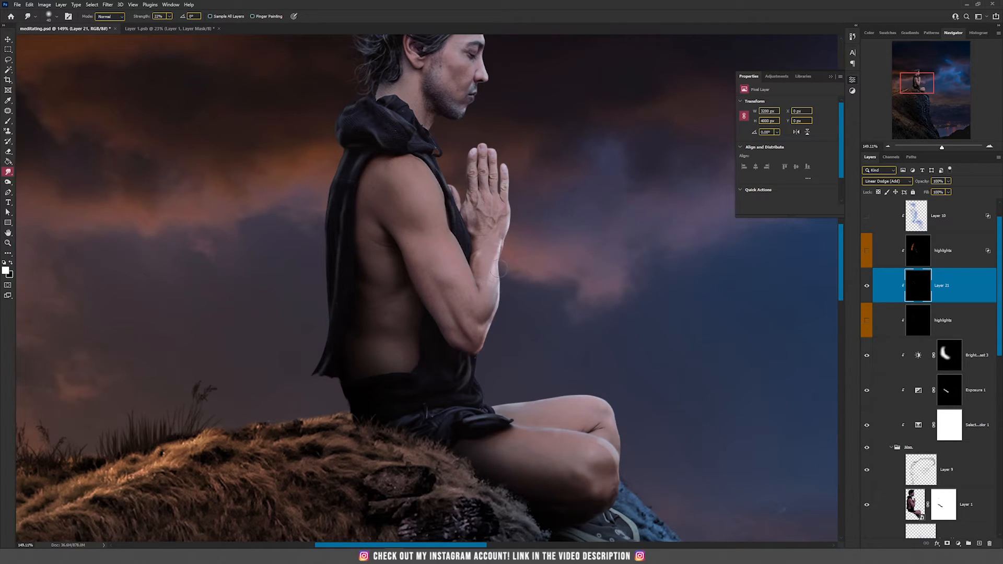
pyautogui.moveTo(488, 333); pyautogui.dragTo(473, 354)
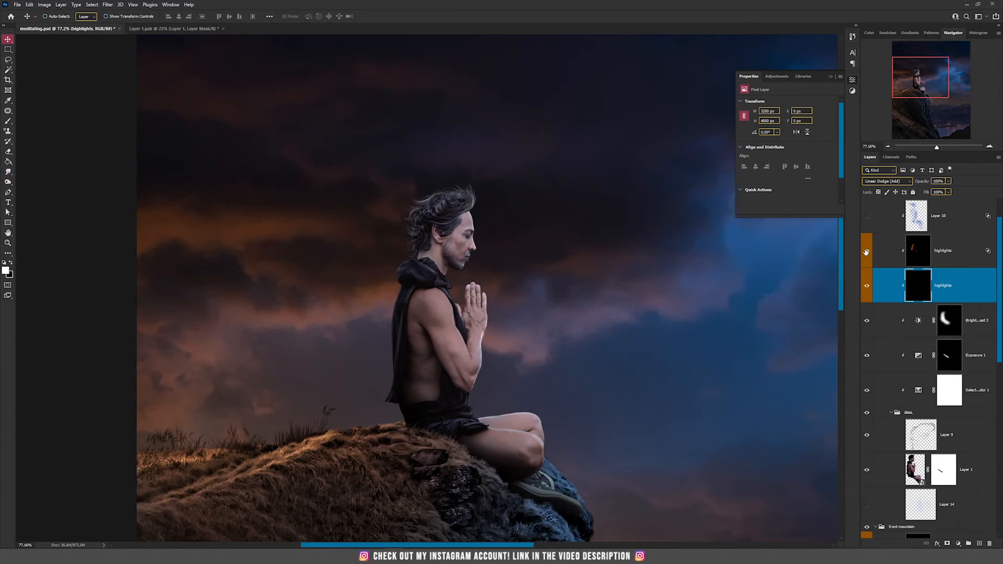
# Select the upper highlights layer and toggle its visibility to compare the glow
pyautogui.click(866, 253)
pyautogui.click(867, 252)
pyautogui.click(935, 254)
pyautogui.click(866, 250)
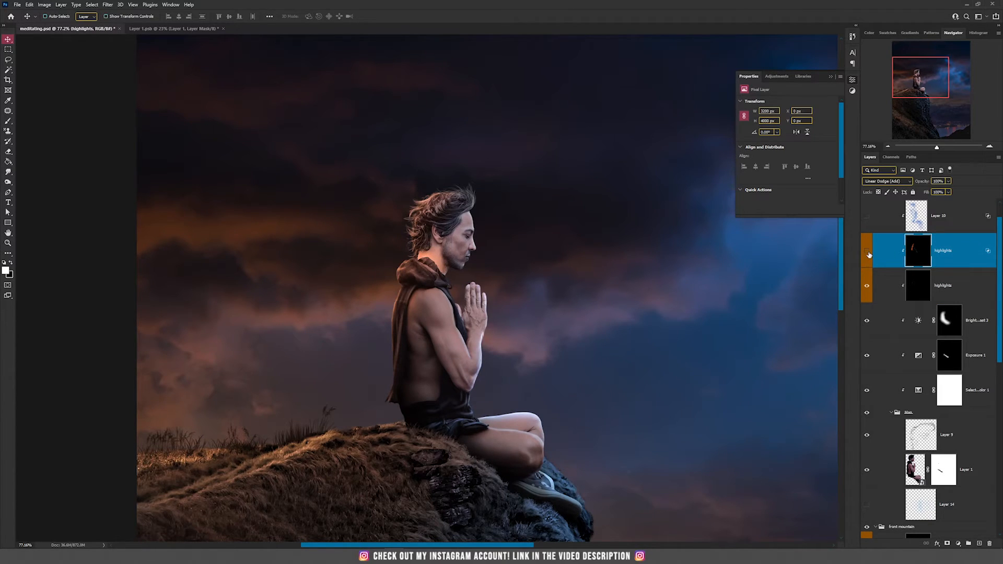
pyautogui.click(868, 253)
pyautogui.click(868, 252)
# Add a new layer and draw a white arrow pointing at the figure, then undo the arrow
pyautogui.scroll(-4, 521, 325)
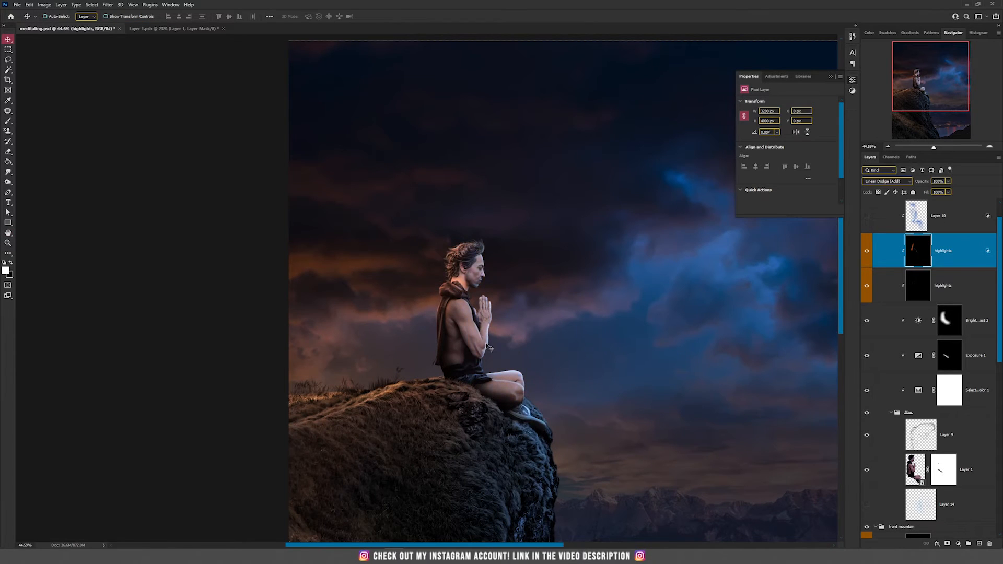
pyautogui.scroll(5, 525, 361)
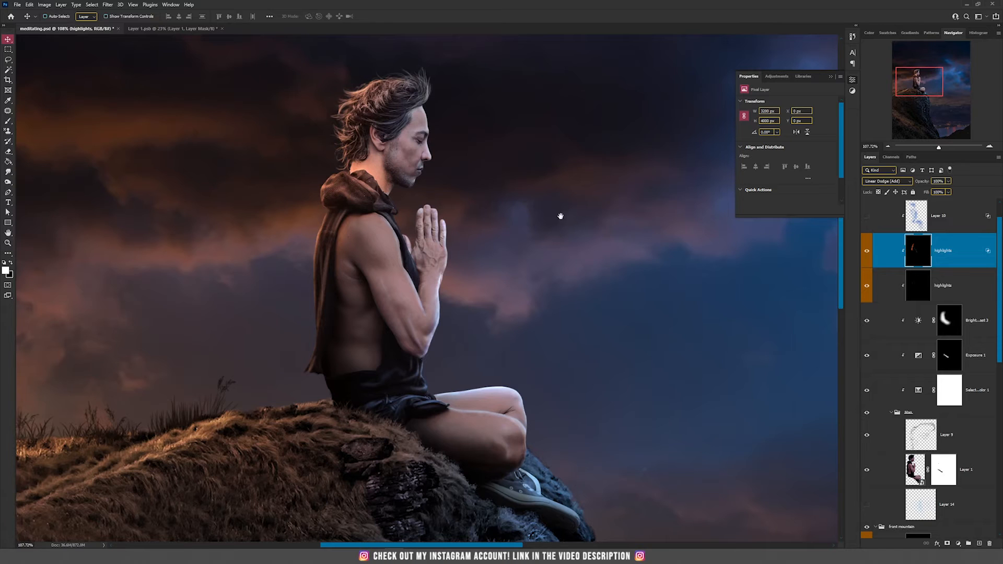
pyautogui.scroll(-4, 372, 230)
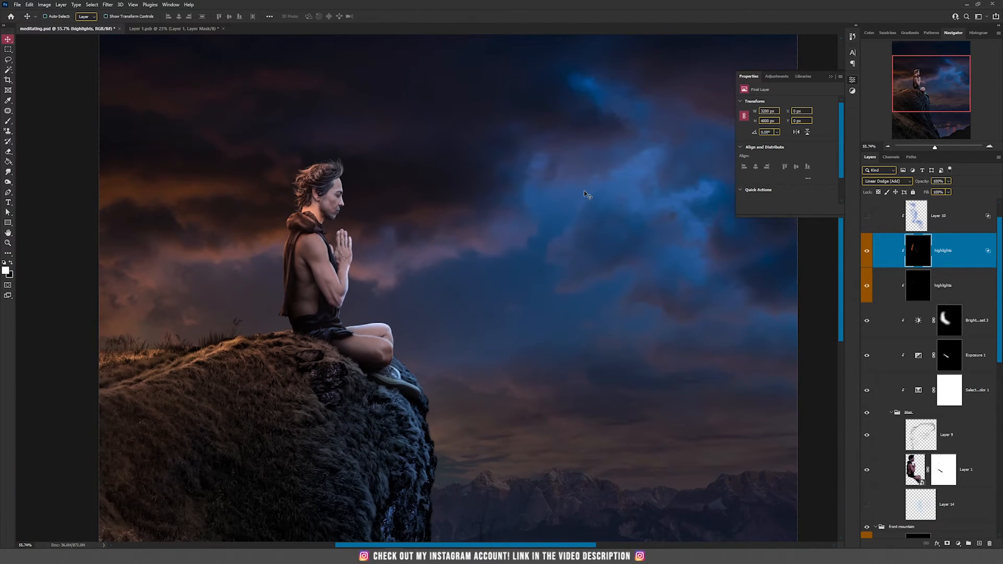
pyautogui.click(979, 544)
pyautogui.press('b')
pyautogui.moveTo(408, 199); pyautogui.dragTo(590, 146)
pyautogui.hotkey('ctrl', 'z')
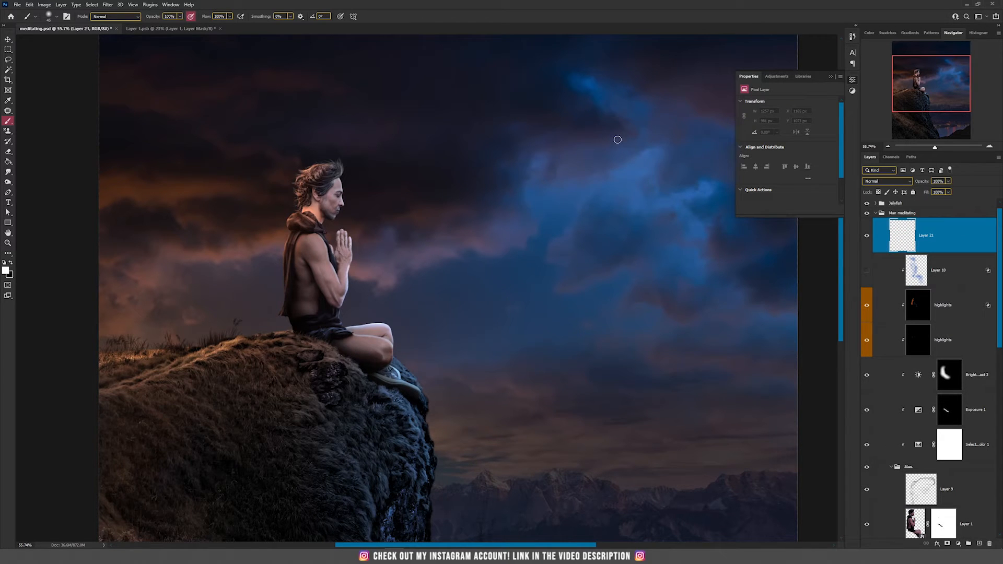
pyautogui.moveTo(618, 140)
pyautogui.mouseDown()
pyautogui.moveTo(402, 202)
pyautogui.moveTo(356, 228)
pyautogui.moveTo(431, 232)
pyautogui.mouseUp()
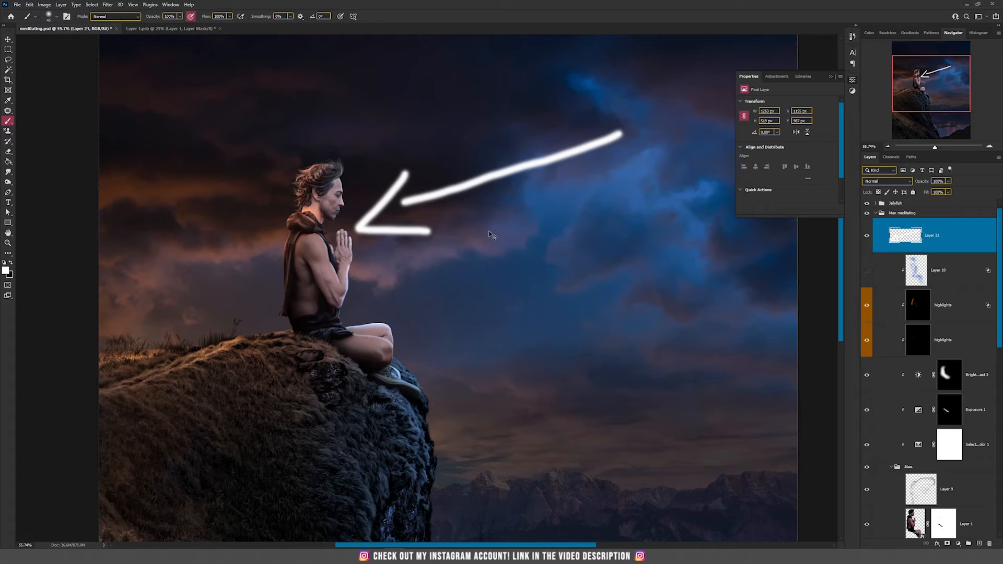
pyautogui.hotkey('ctrl', 'z')
pyautogui.hotkey('ctrl', 'z')
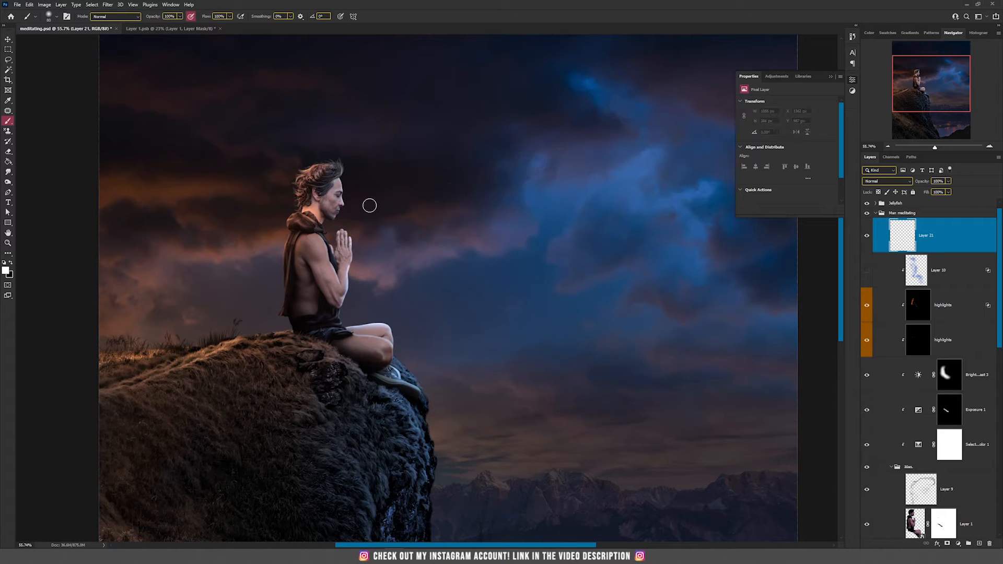
# Paint a white stroke down the figure's front, then delete the new layer
pyautogui.moveTo(344, 173)
pyautogui.mouseDown()
pyautogui.moveTo(328, 217)
pyautogui.moveTo(334, 247)
pyautogui.moveTo(351, 234)
pyautogui.moveTo(344, 274)
pyautogui.moveTo(330, 277)
pyautogui.moveTo(346, 301)
pyautogui.moveTo(337, 319)
pyautogui.moveTo(381, 322)
pyautogui.moveTo(397, 349)
pyautogui.moveTo(393, 375)
pyautogui.moveTo(418, 394)
pyautogui.mouseUp()
pyautogui.press('v')
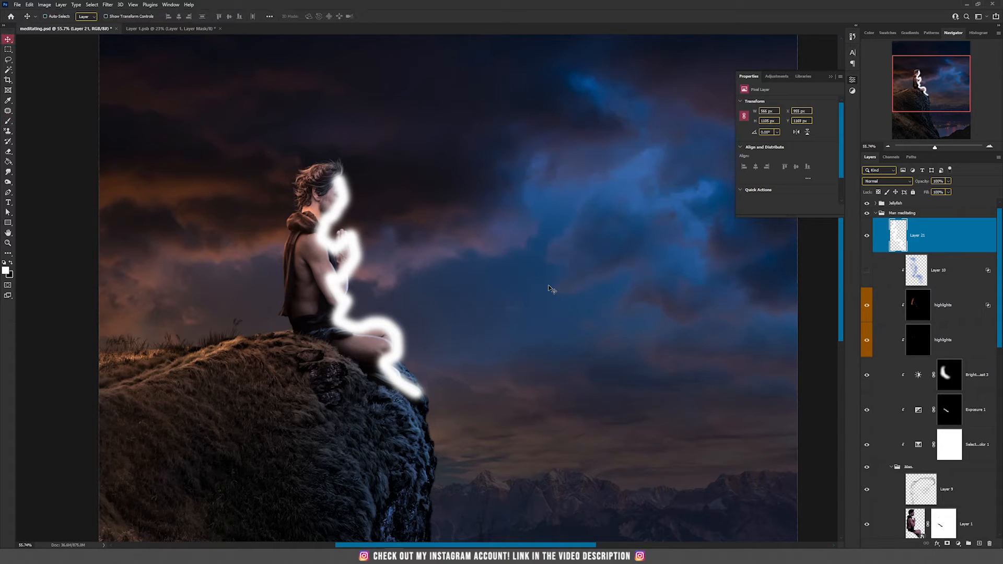
pyautogui.press('Delete')
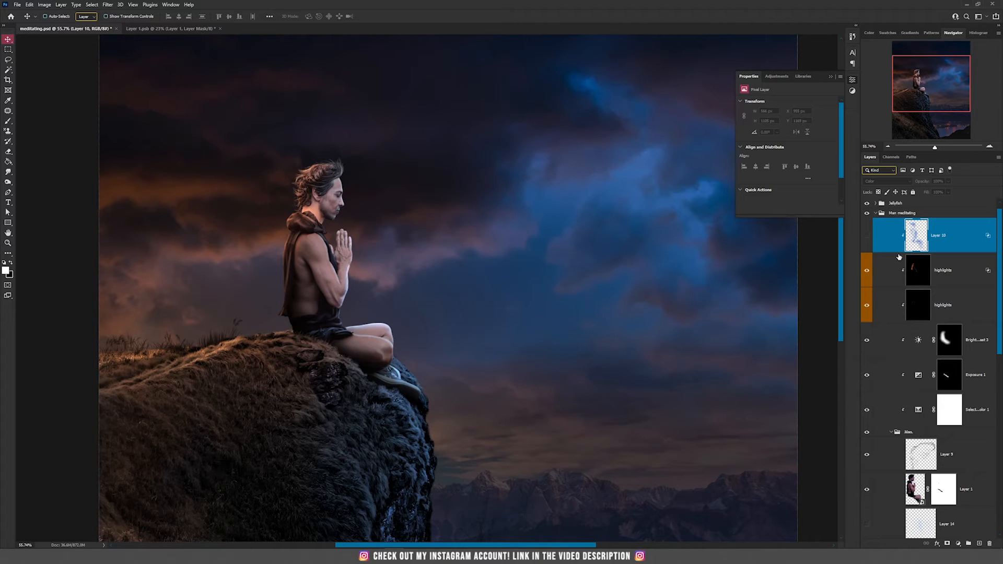
# Add a new layer below Layer 10 inside the figure's clipped stack and set its blend mode to Color
pyautogui.scroll(2, 355, 225)
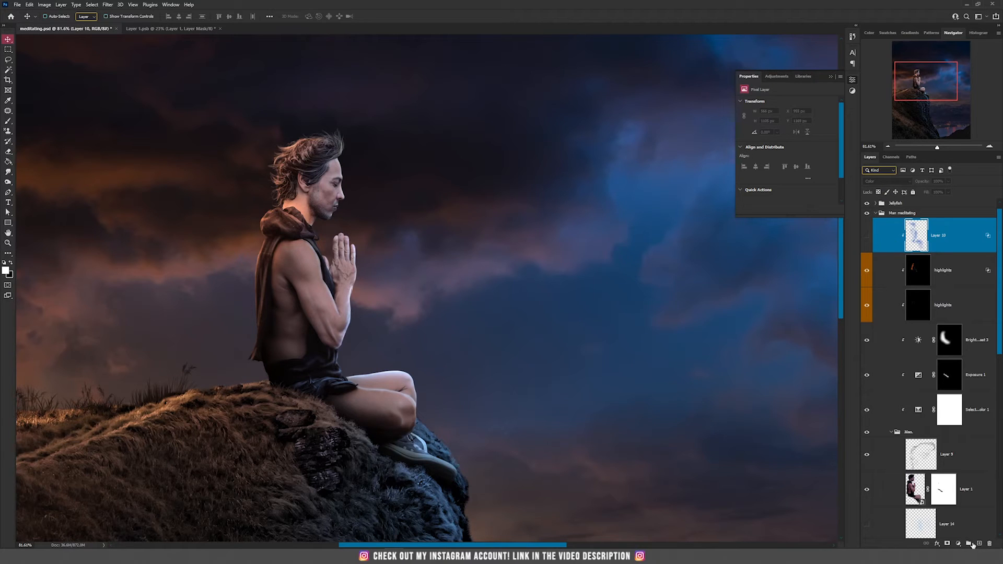
pyautogui.click(980, 544)
pyautogui.moveTo(939, 245); pyautogui.dragTo(942, 280)
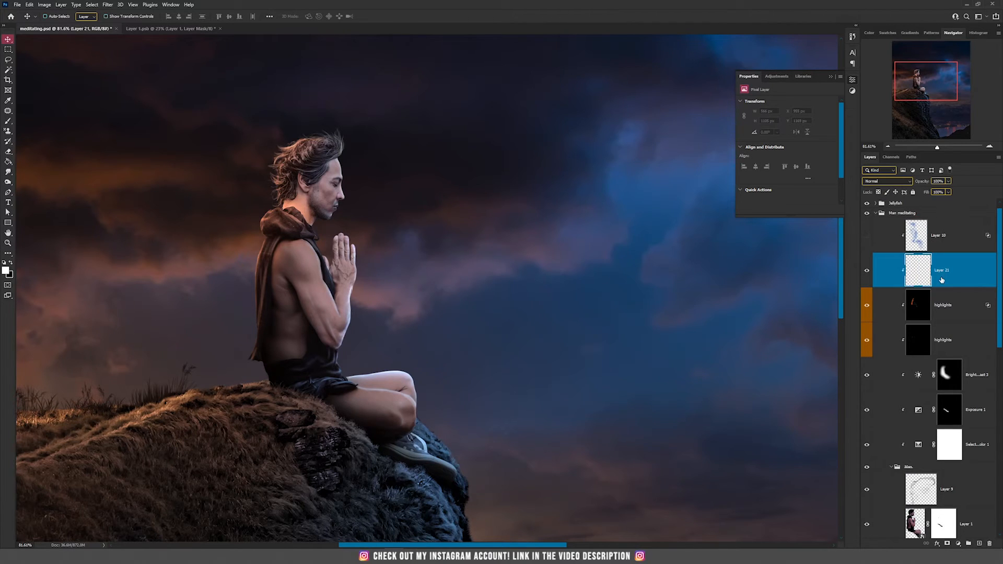
pyautogui.click(883, 181)
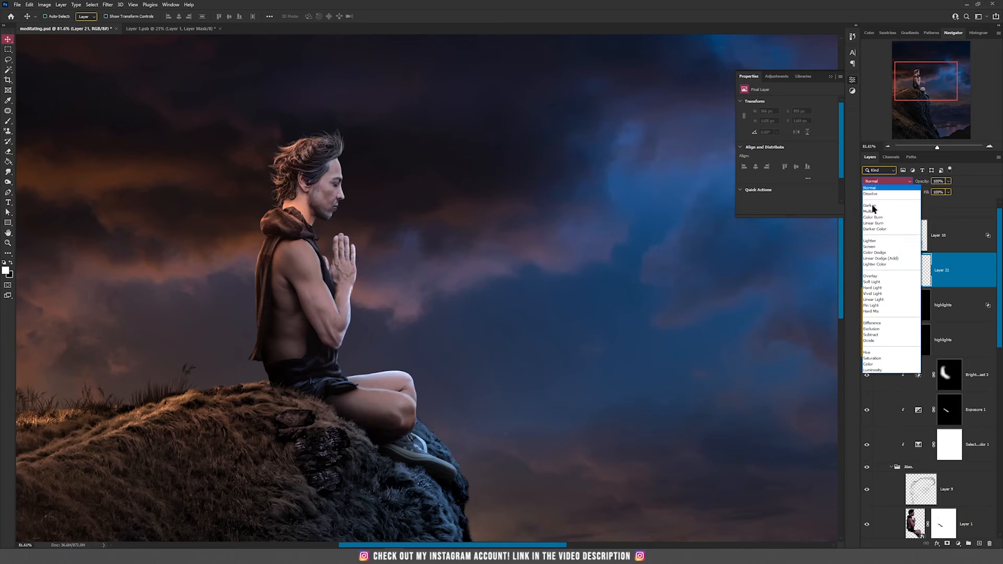
pyautogui.click(876, 360)
pyautogui.press('b')
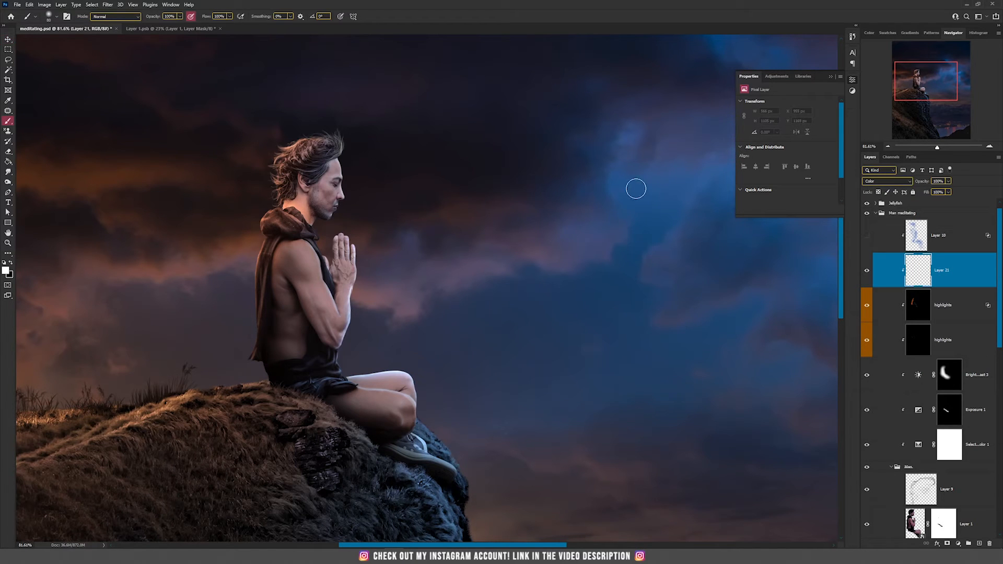
# Sample blue from the sky, enlarge the brush and paint over the figure to tint it blue
pyautogui.keyDown('alt'); pyautogui.click(636, 183); pyautogui.keyUp('alt')
pyautogui.press(']')
pyautogui.press(']')
pyautogui.press(']')
pyautogui.moveTo(350, 162)
pyautogui.mouseDown()
pyautogui.moveTo(335, 216)
pyautogui.moveTo(357, 239)
pyautogui.moveTo(361, 280)
pyautogui.moveTo(347, 344)
pyautogui.moveTo(361, 348)
pyautogui.moveTo(358, 370)
pyautogui.moveTo(400, 373)
pyautogui.moveTo(420, 392)
pyautogui.moveTo(425, 441)
pyautogui.moveTo(473, 464)
pyautogui.mouseUp()
pyautogui.moveTo(319, 292); pyautogui.dragTo(309, 231)
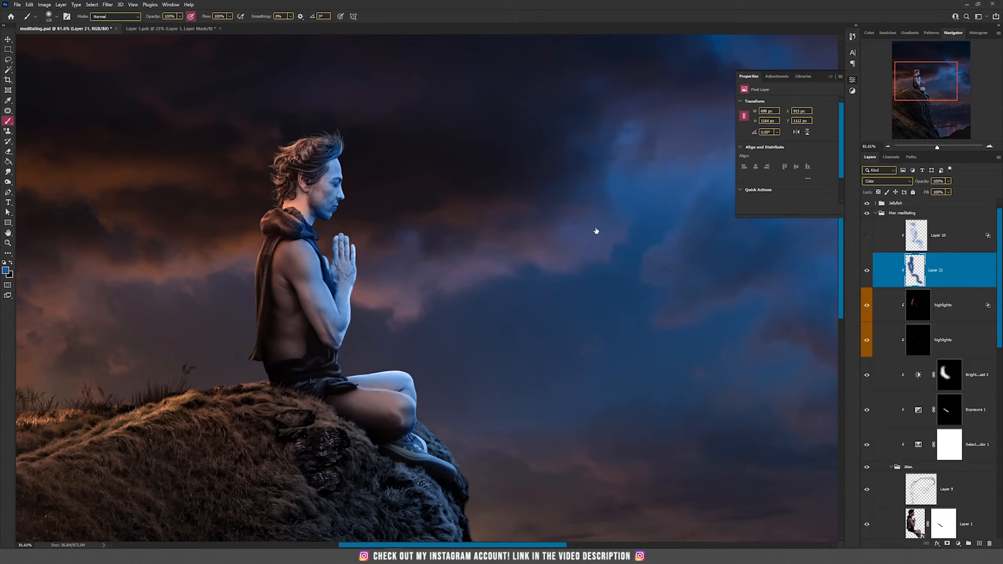
pyautogui.moveTo(574, 249); pyautogui.dragTo(642, 254)
pyautogui.click(741, 111)
pyautogui.press('b')
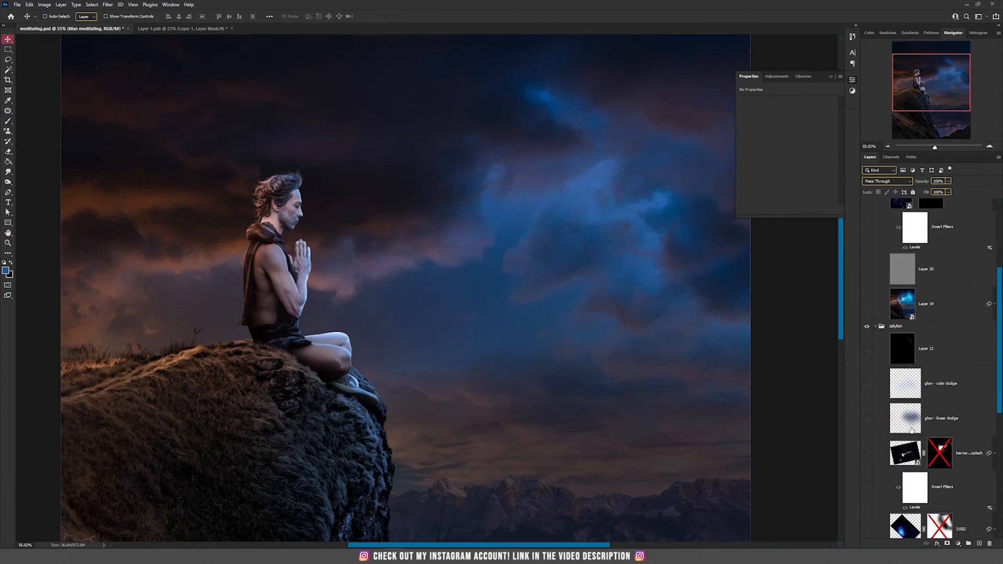
# Show the jellyfish photo layer inside the jellyfish group, select it and fit the canvas on screen
pyautogui.scroll(-2, 930, 365)
pyautogui.click(867, 425)
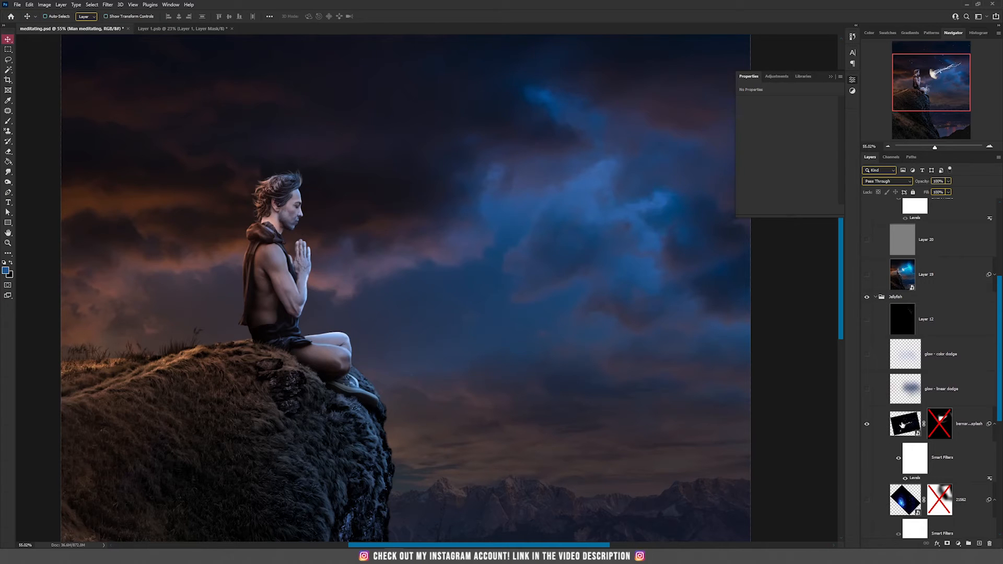
pyautogui.click(883, 423)
pyautogui.hotkey('ctrl', '0')
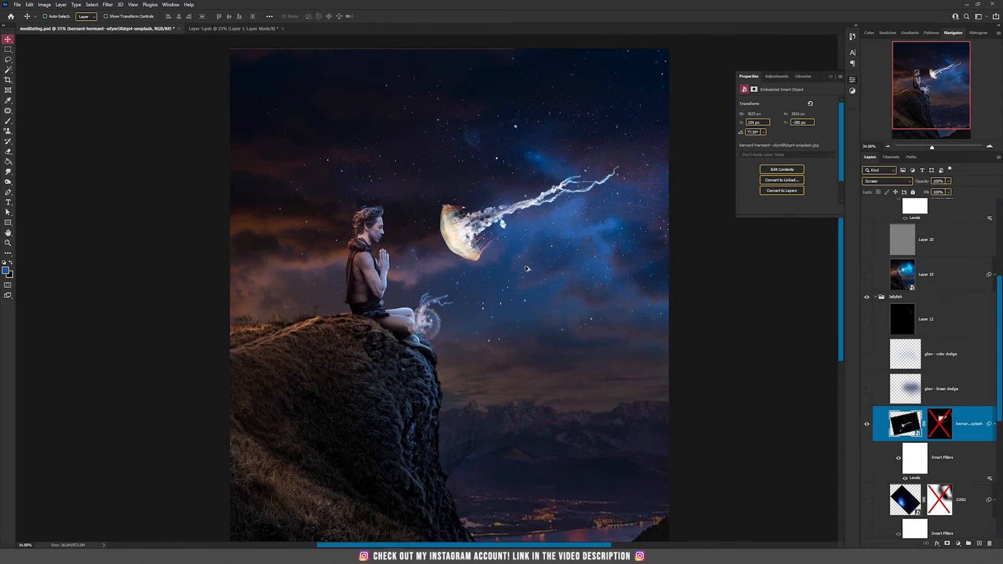
# Duplicate the jellyfish layer and set the copy's blend mode to Normal
pyautogui.moveTo(515, 199); pyautogui.dragTo(439, 273)
pyautogui.hotkey('ctrl', 'z')
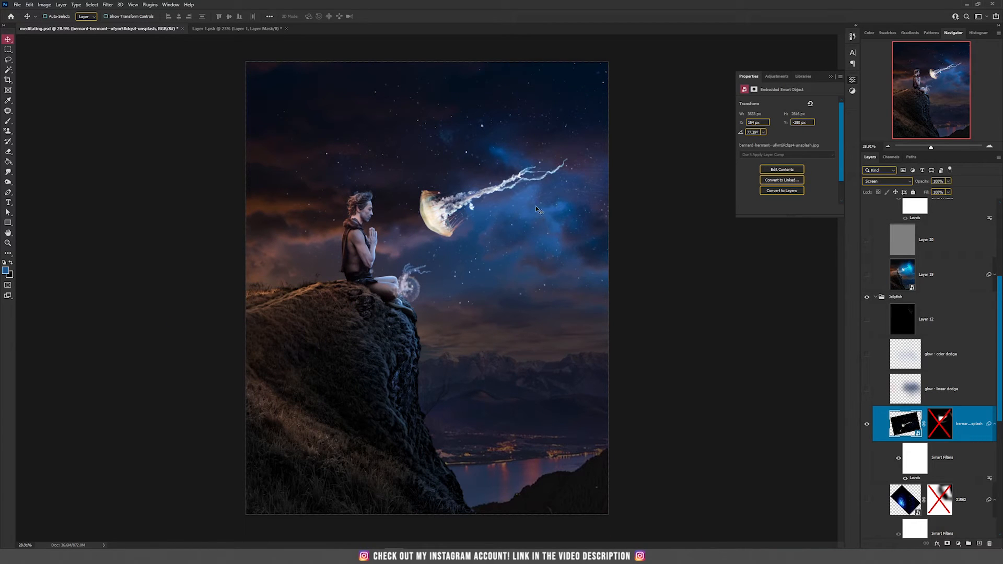
pyautogui.hotkey('ctrl', 'j')
pyautogui.click(879, 182)
pyautogui.click(880, 183)
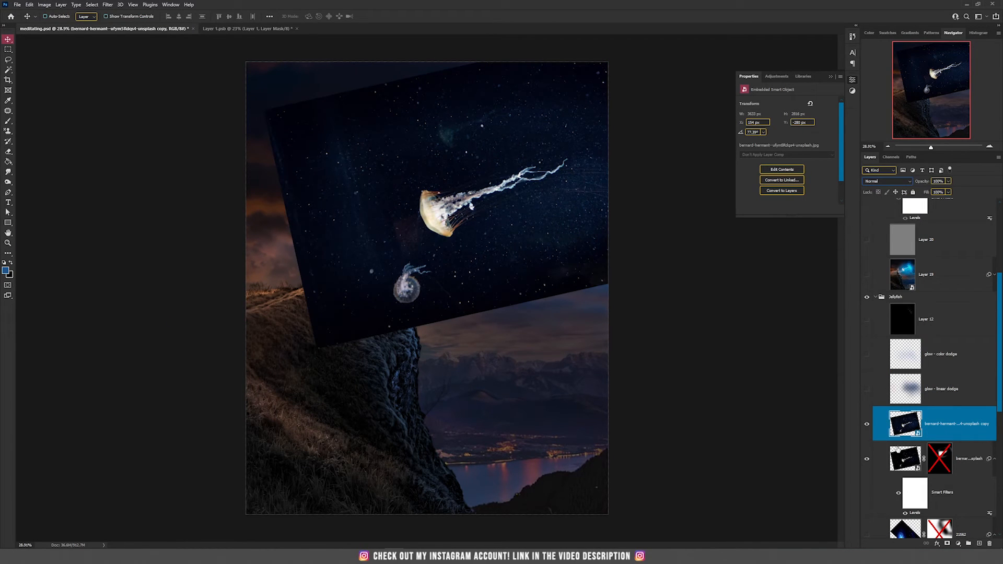
# Apply Levels to the jellyfish copy, moving the black input point in to darken its background
pyautogui.moveTo(512, 221); pyautogui.dragTo(405, 255)
pyautogui.hotkey('ctrl', 'z')
pyautogui.hotkey('ctrl', 'l')
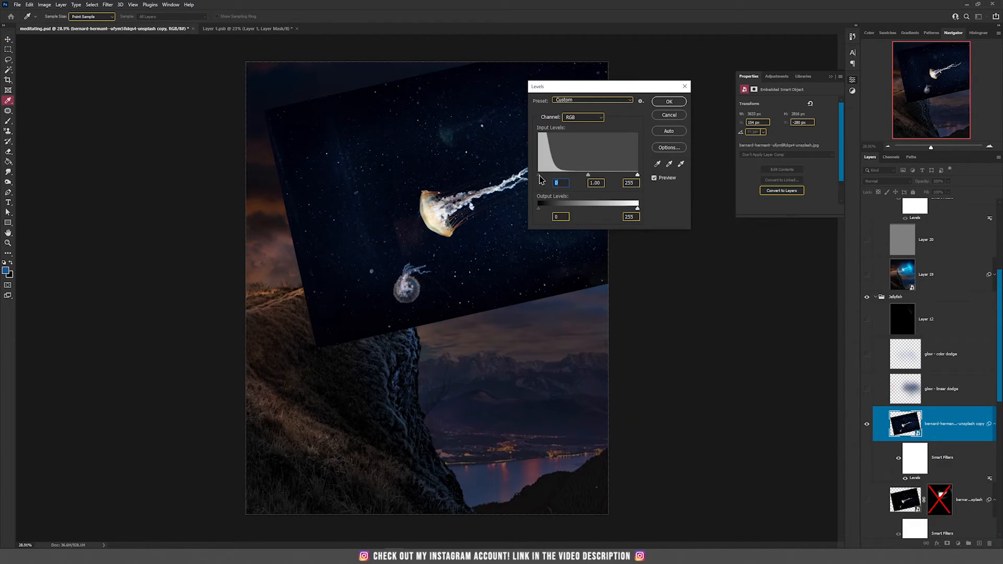
pyautogui.moveTo(539, 176); pyautogui.dragTo(558, 179)
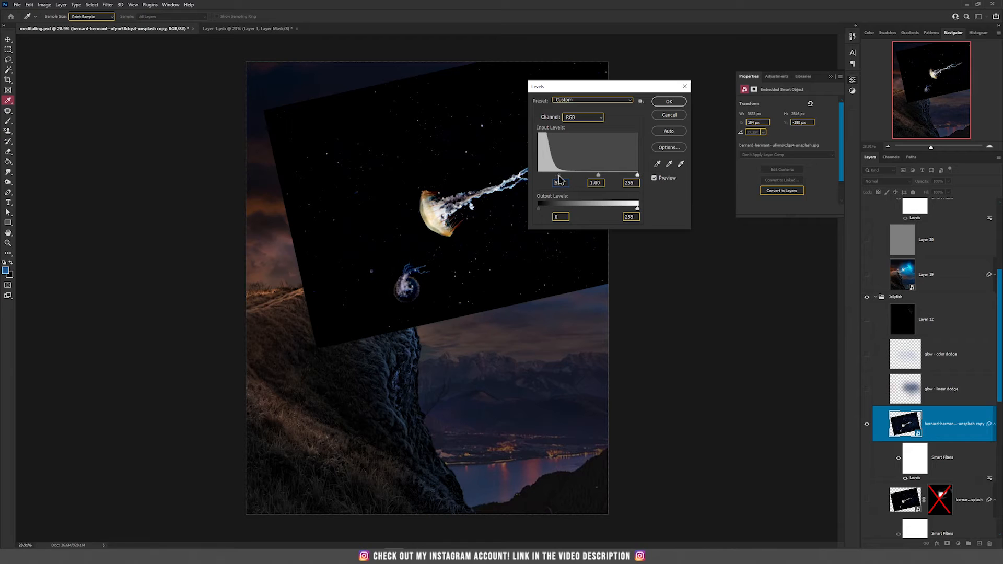
pyautogui.click(669, 101)
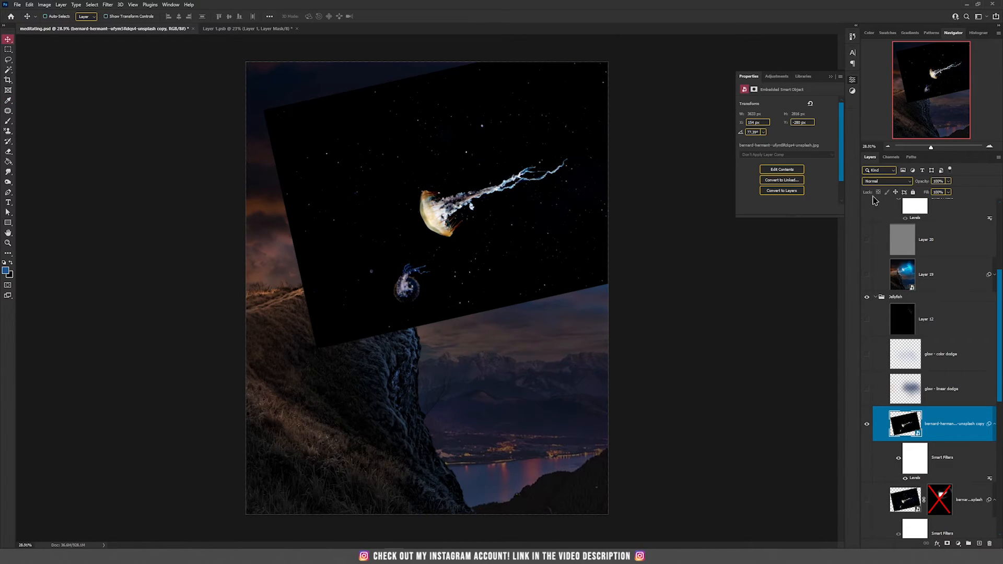
# Set the jellyfish copy's blend mode to Screen
pyautogui.click(873, 182)
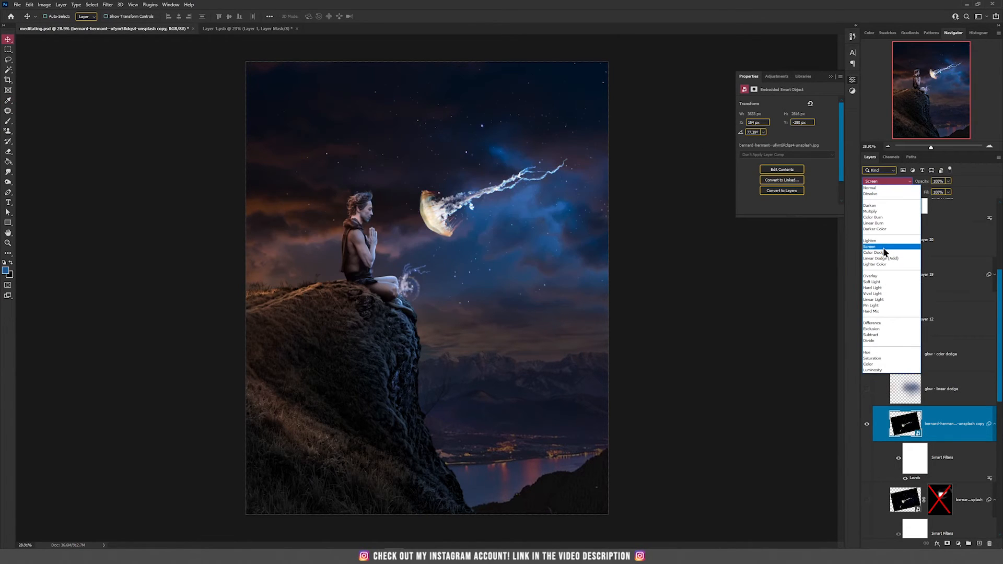
pyautogui.click(883, 249)
pyautogui.moveTo(551, 203); pyautogui.dragTo(542, 231)
pyautogui.hotkey('ctrl', 'z')
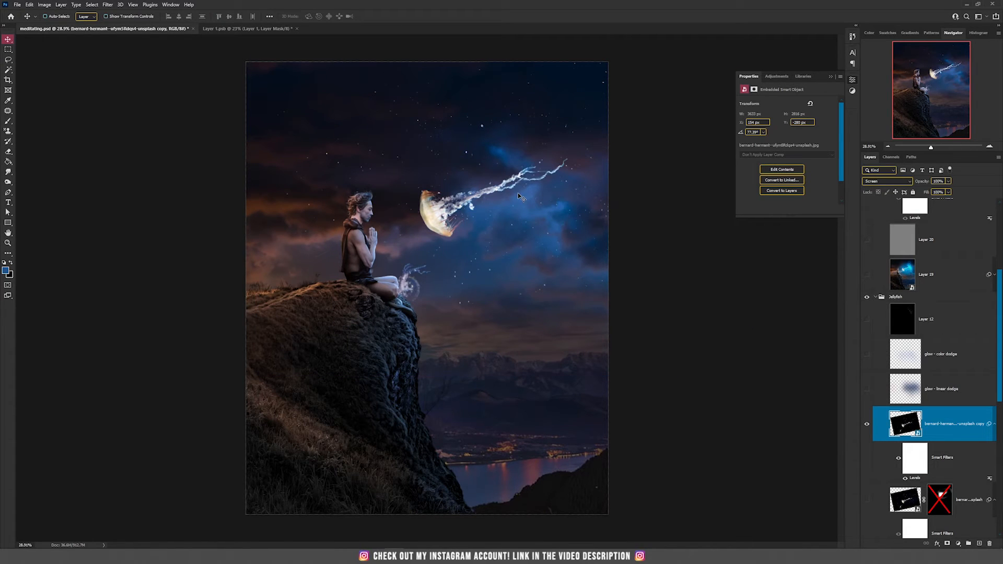
# Add a layer mask to the jellyfish copy and paint black over the small jellyfish near the figure's feet and the tail end
pyautogui.scroll(-1, 972, 541)
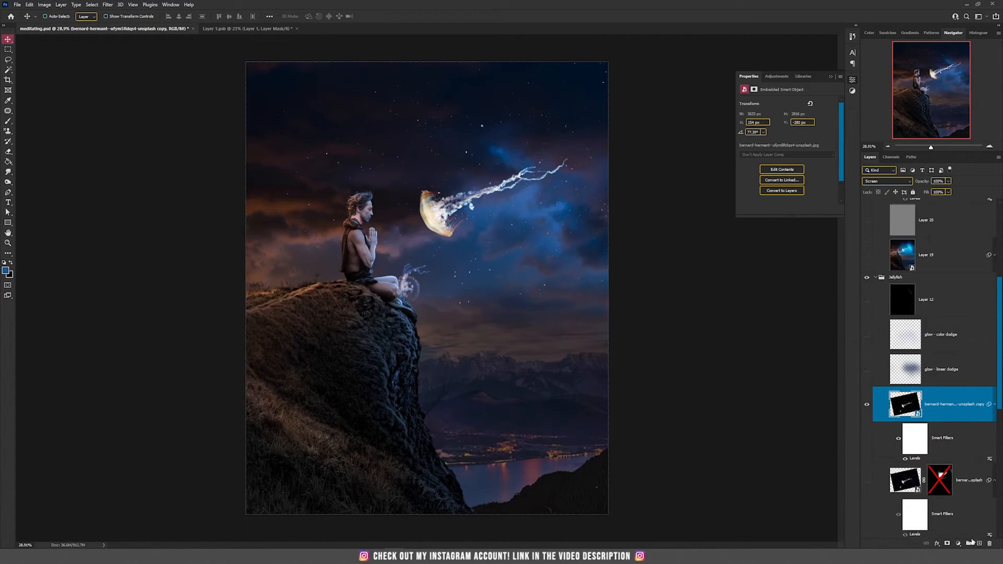
pyautogui.click(948, 543)
pyautogui.press('b')
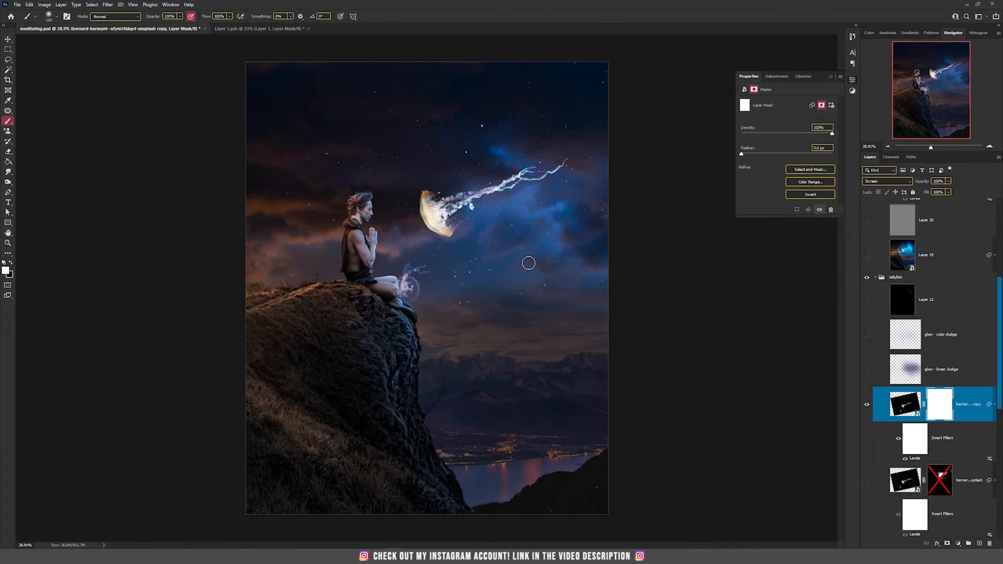
pyautogui.press(']')
pyautogui.press(']')
pyautogui.press(']')
pyautogui.press(']')
pyautogui.press('x')
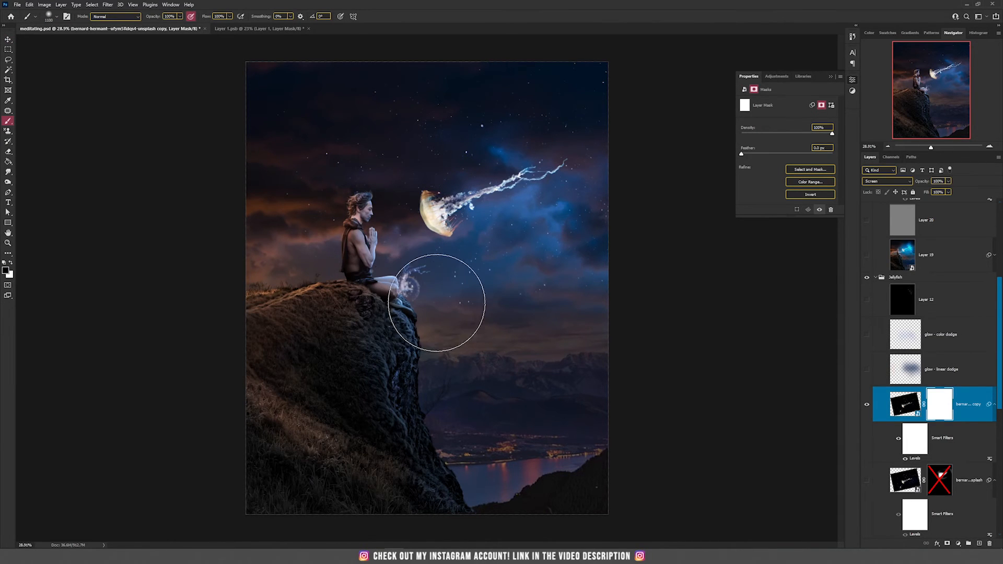
pyautogui.moveTo(408, 292); pyautogui.dragTo(417, 292)
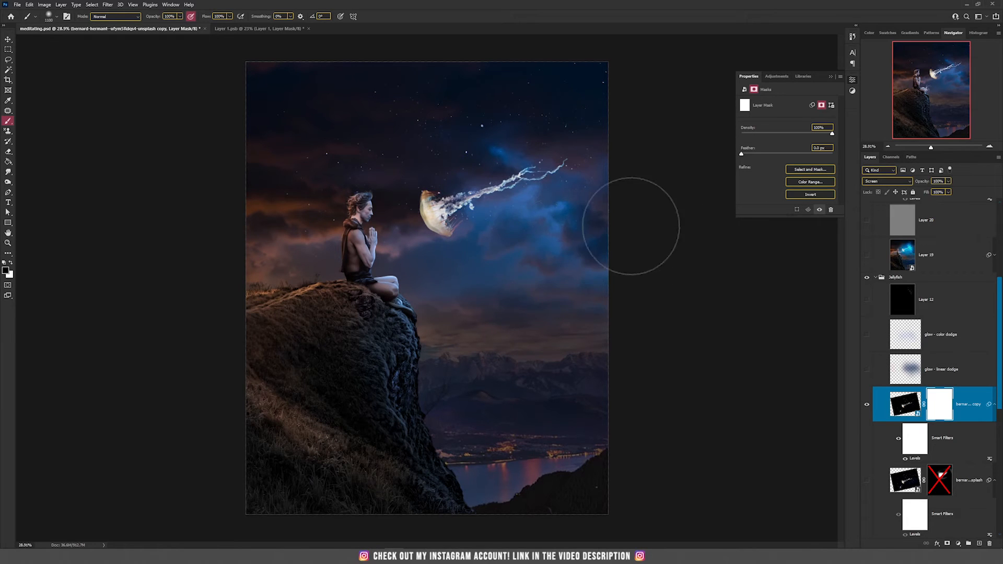
pyautogui.moveTo(564, 83)
pyautogui.mouseDown()
pyautogui.moveTo(489, 101)
pyautogui.moveTo(502, 111)
pyautogui.moveTo(333, 114)
pyautogui.moveTo(304, 168)
pyautogui.moveTo(349, 202)
pyautogui.moveTo(313, 234)
pyautogui.moveTo(349, 243)
pyautogui.moveTo(368, 201)
pyautogui.moveTo(335, 191)
pyautogui.moveTo(651, 155)
pyautogui.mouseUp()
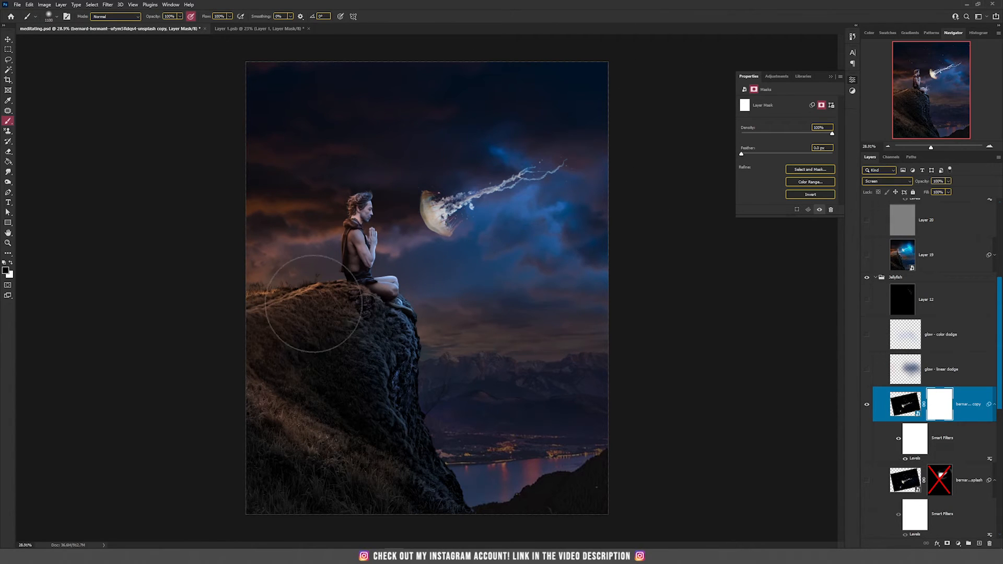
pyautogui.press('v')
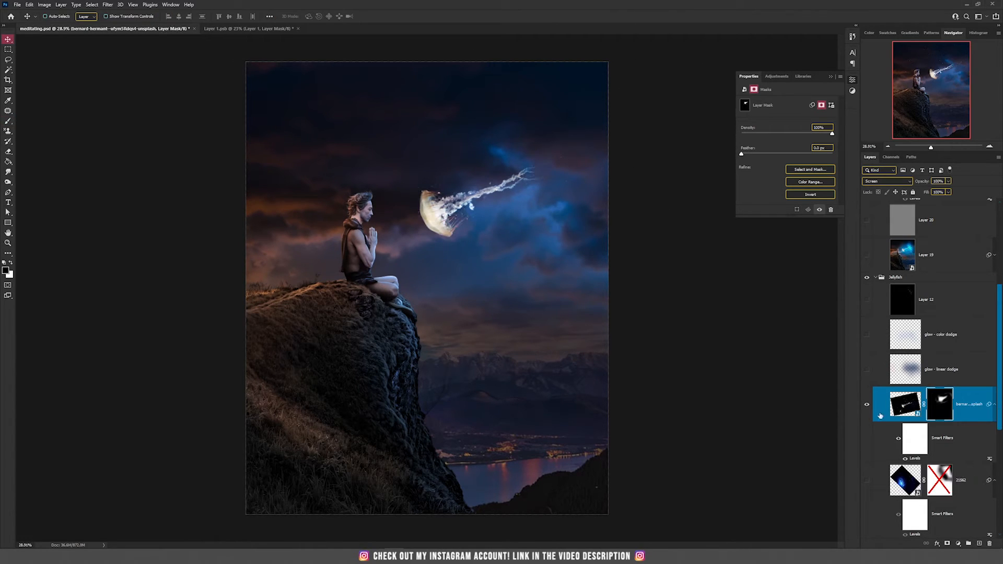
# Show the glow – linear dodge layer and nudge it slightly up and left
pyautogui.scroll(-2, 875, 405)
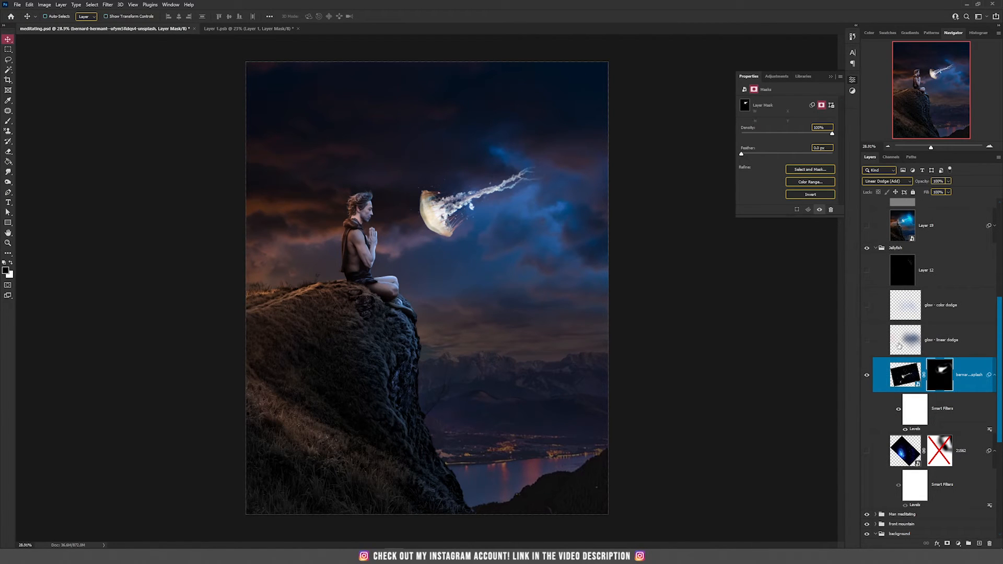
pyautogui.click(885, 343)
pyautogui.click(868, 341)
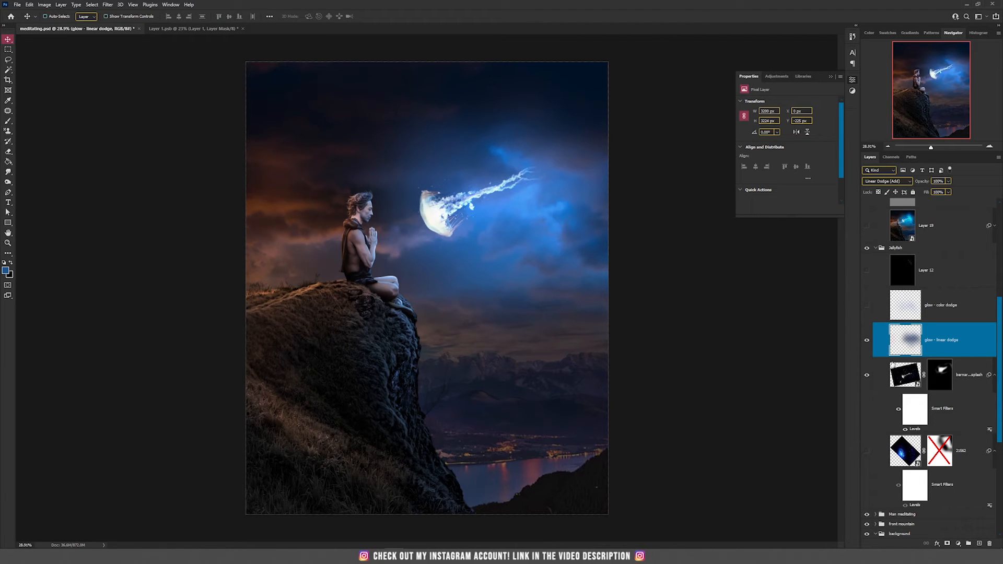
pyautogui.moveTo(579, 249); pyautogui.dragTo(544, 281)
pyautogui.hotkey('ctrl', 'z')
pyautogui.moveTo(557, 219)
pyautogui.mouseDown()
pyautogui.moveTo(565, 204)
pyautogui.moveTo(562, 226)
pyautogui.moveTo(554, 214)
pyautogui.mouseUp()
# Try painting a soft glow around the jellyfish at 10% flow on a new Linear Dodge (Add) layer, then delete it
pyautogui.click(979, 543)
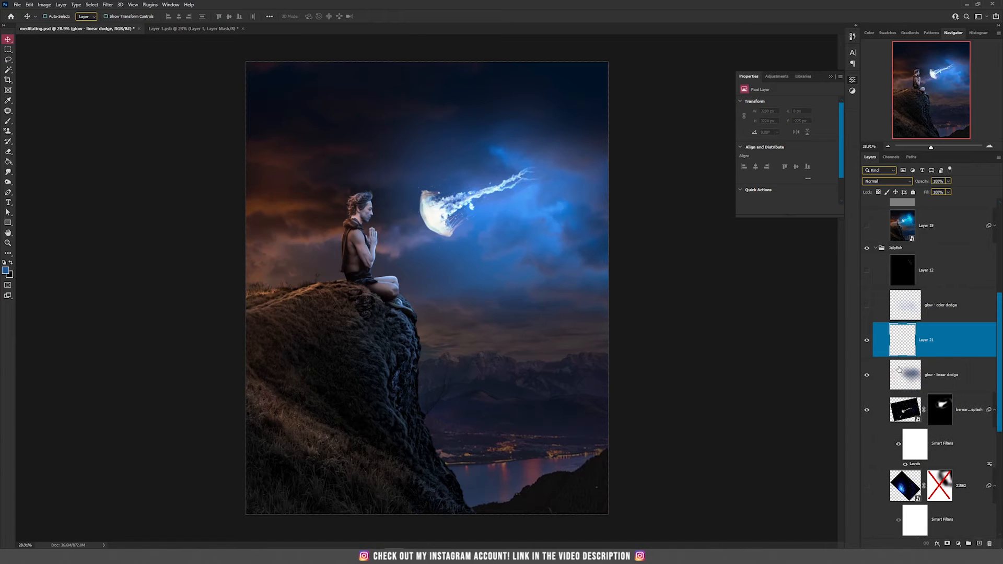
pyautogui.click(867, 374)
pyautogui.click(886, 181)
pyautogui.click(888, 257)
pyautogui.press('b')
pyautogui.click(431, 200)
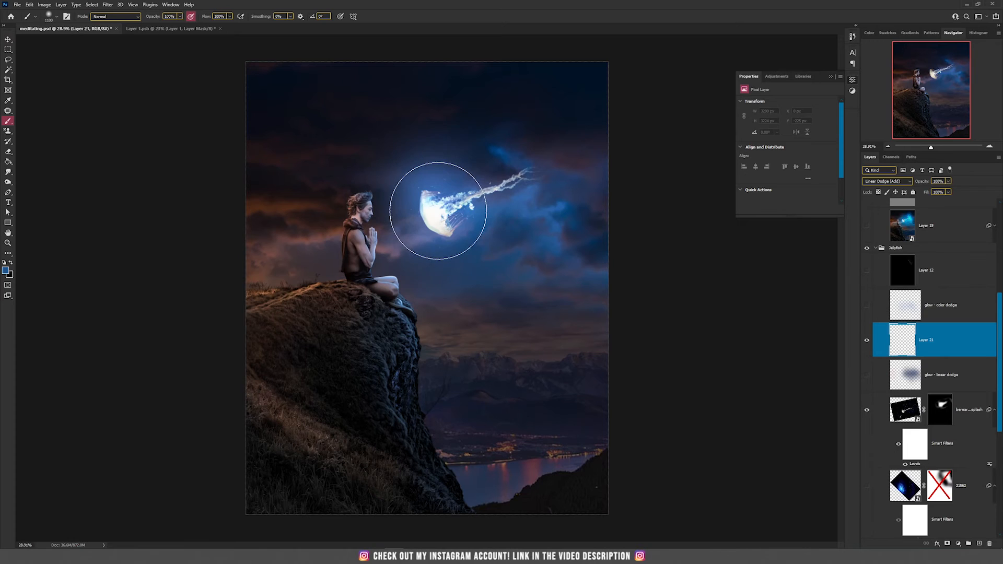
pyautogui.hotkey('ctrl', 'z')
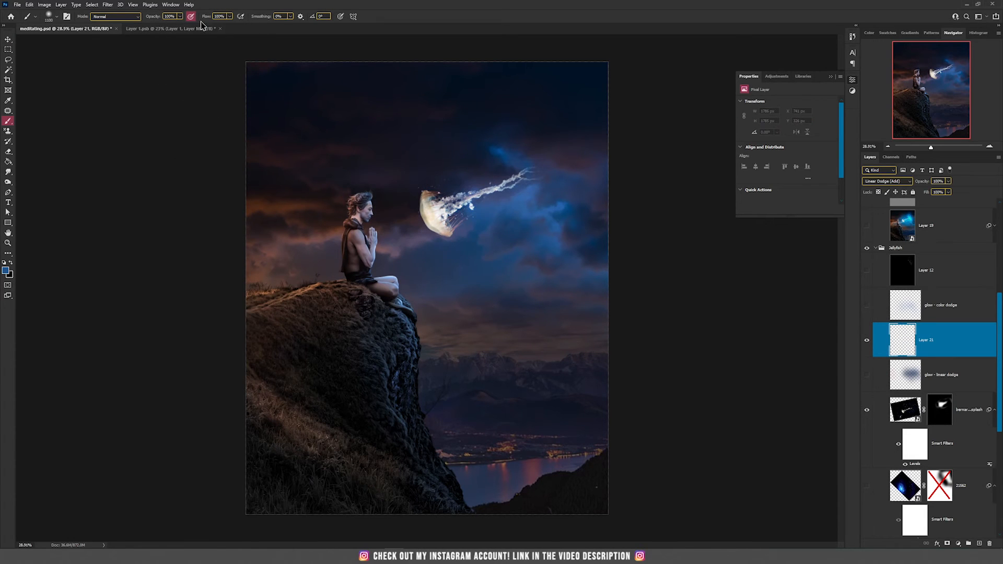
pyautogui.moveTo(221, 17); pyautogui.dragTo(193, 17)
pyautogui.write('10')
pyautogui.moveTo(503, 174)
pyautogui.mouseDown()
pyautogui.moveTo(558, 228)
pyautogui.moveTo(575, 260)
pyautogui.moveTo(476, 243)
pyautogui.moveTo(435, 198)
pyautogui.moveTo(440, 167)
pyautogui.moveTo(503, 162)
pyautogui.moveTo(457, 129)
pyautogui.moveTo(565, 174)
pyautogui.moveTo(483, 144)
pyautogui.moveTo(432, 147)
pyautogui.moveTo(422, 210)
pyautogui.mouseUp()
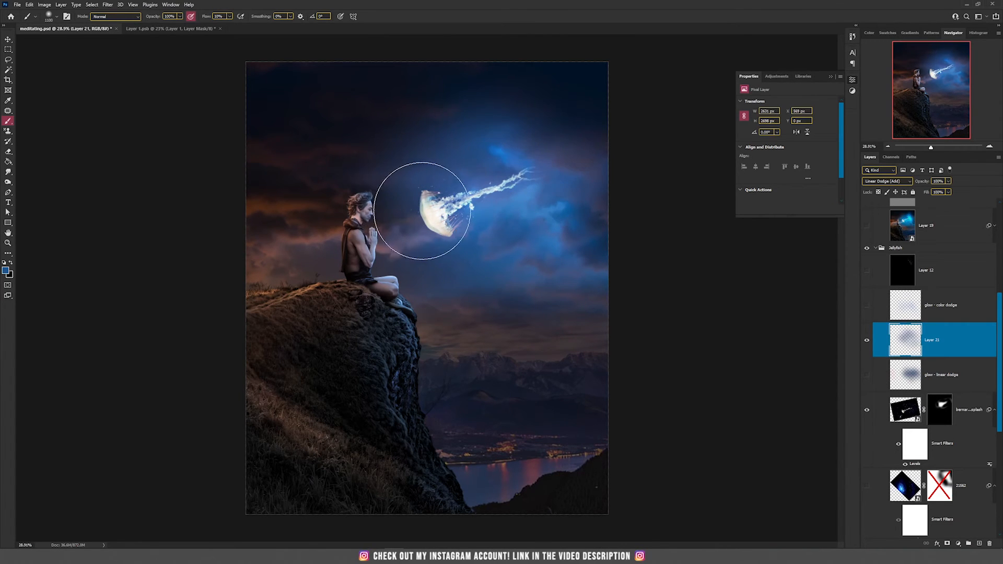
pyautogui.press('v')
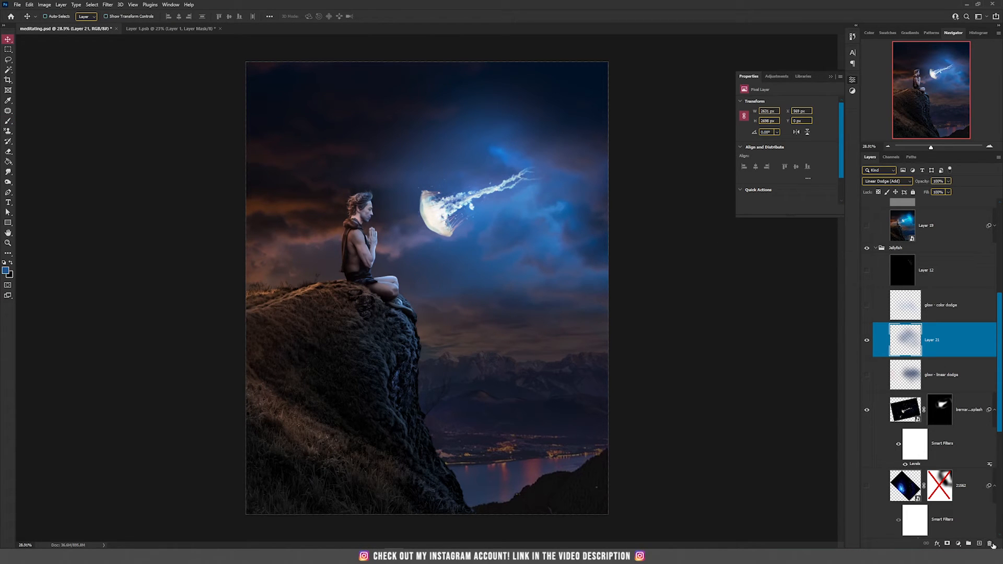
pyautogui.click(990, 544)
pyautogui.click(867, 340)
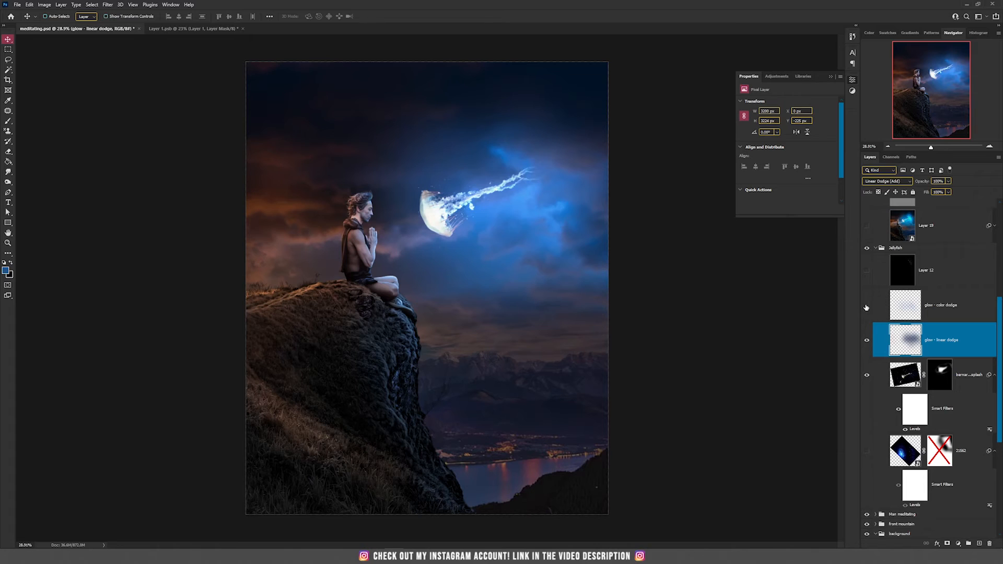
# Show the glow – color dodge layer in the jellyfish group, set it to Color Dodge and shift it slightly up and right
pyautogui.click(867, 306)
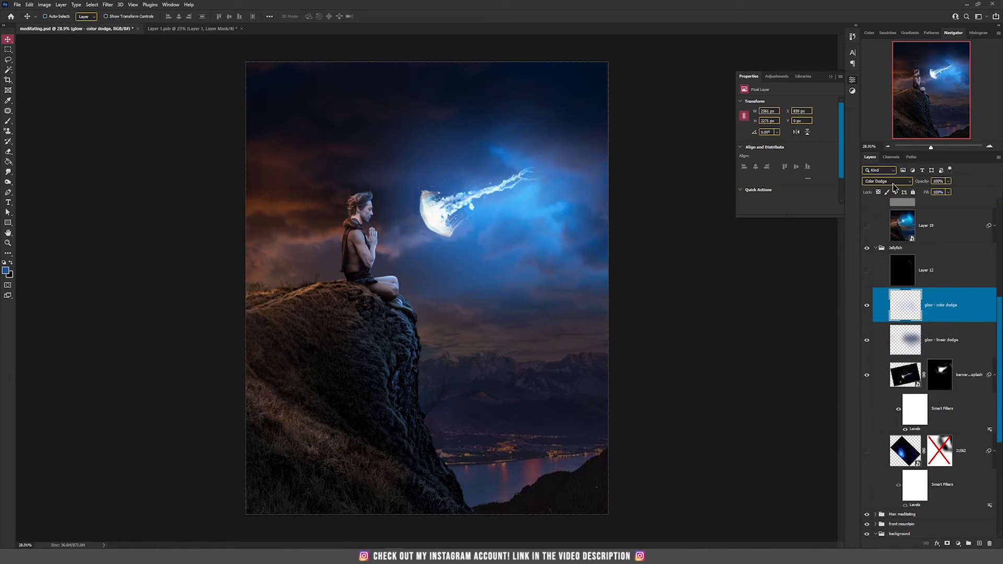
pyautogui.click(895, 182)
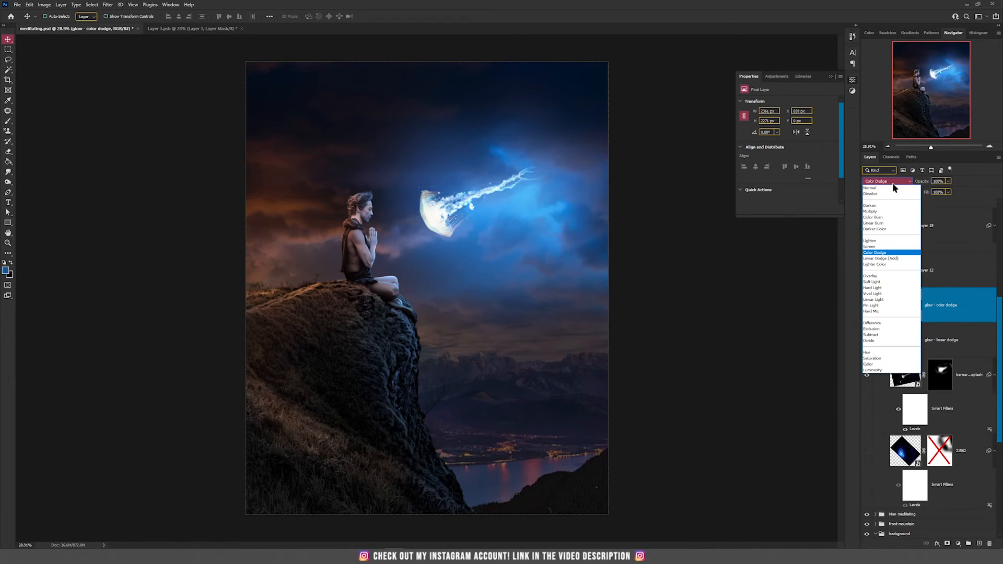
pyautogui.click(886, 253)
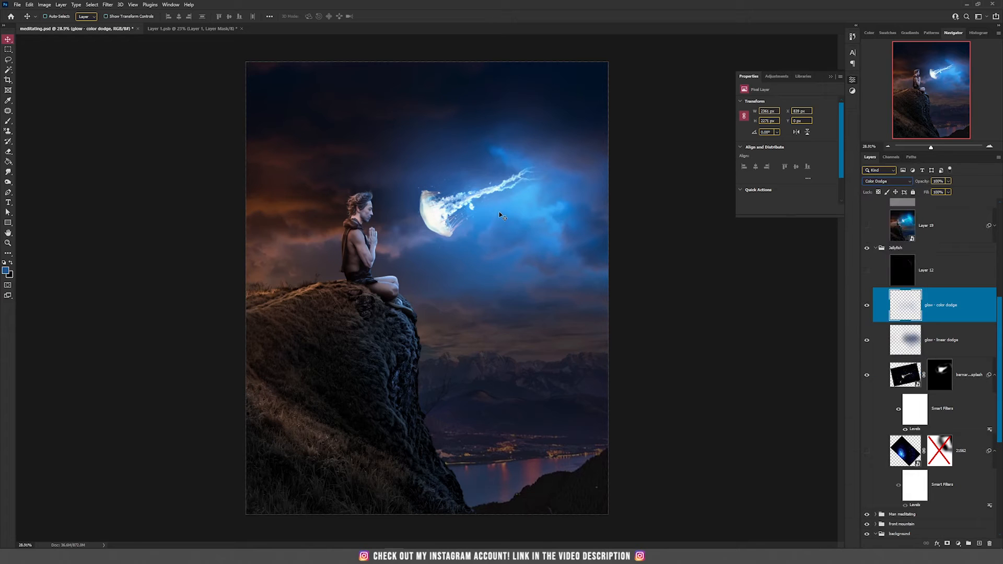
pyautogui.moveTo(500, 215); pyautogui.dragTo(517, 201)
# Show the 21562 portal layer, set its blend mode to Screen and enable its layer mask
pyautogui.scroll(-5, 947, 327)
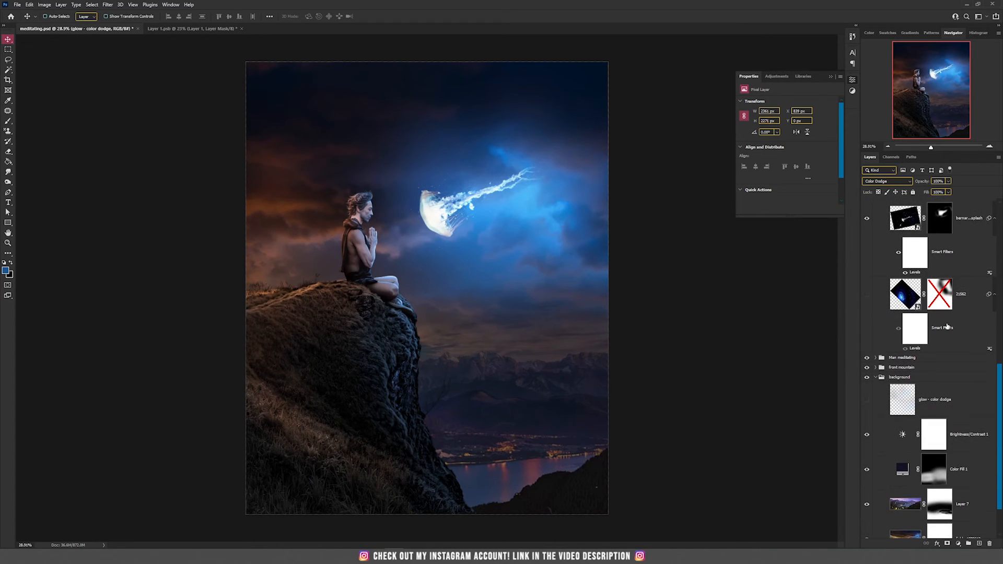
pyautogui.click(866, 296)
pyautogui.click(883, 295)
pyautogui.click(887, 181)
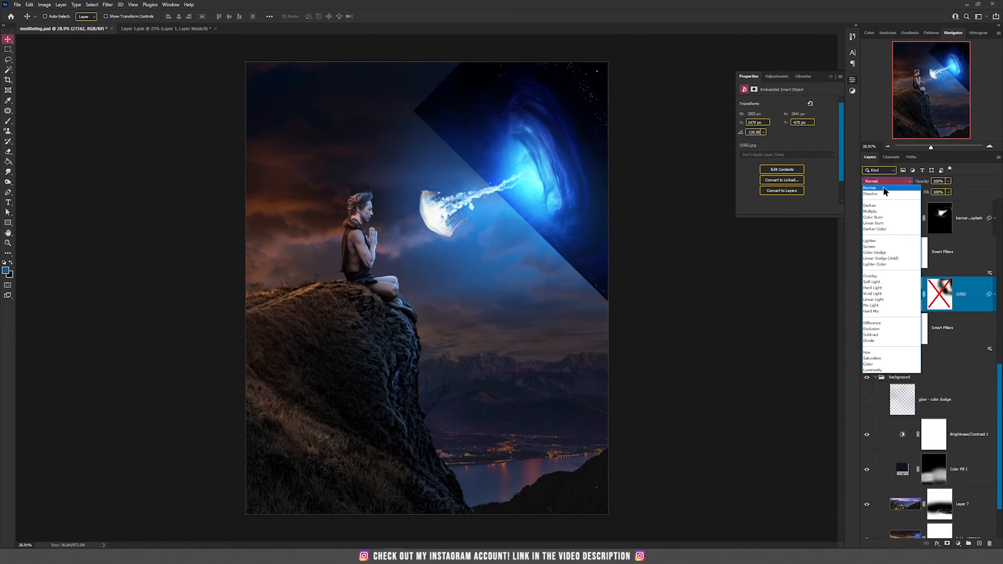
pyautogui.click(884, 189)
pyautogui.moveTo(611, 221); pyautogui.dragTo(445, 255)
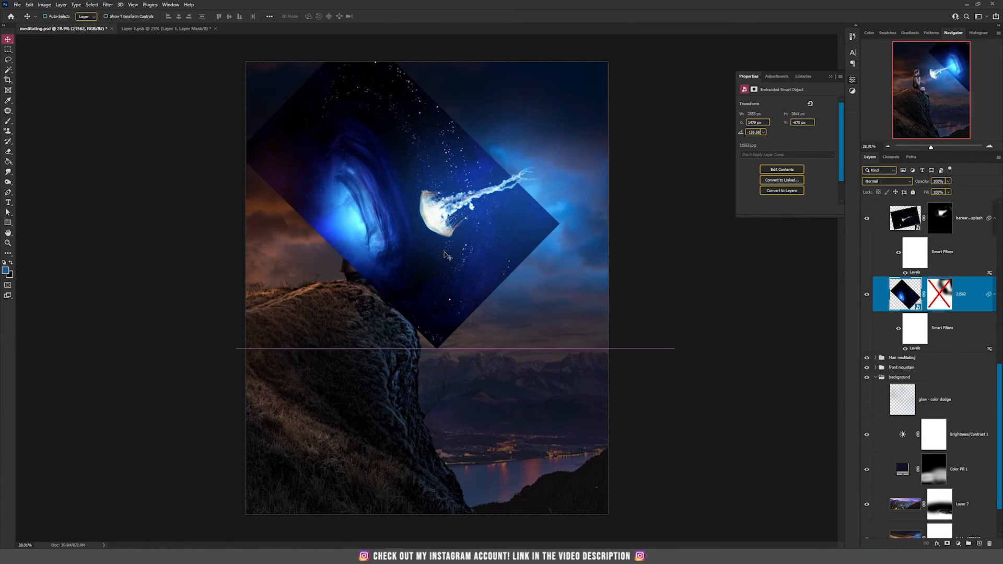
pyautogui.hotkey('ctrl', 'z')
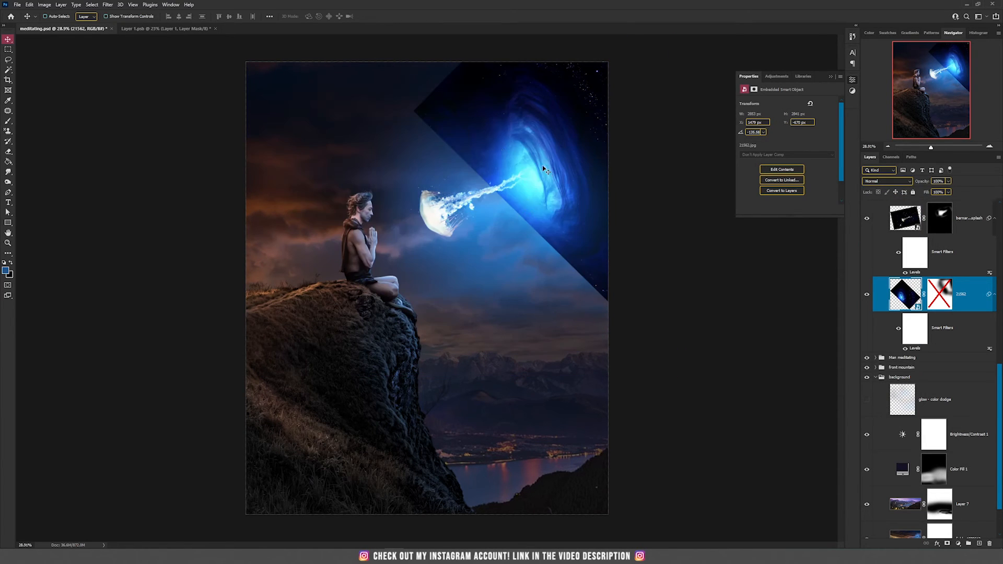
pyautogui.click(893, 182)
pyautogui.click(883, 248)
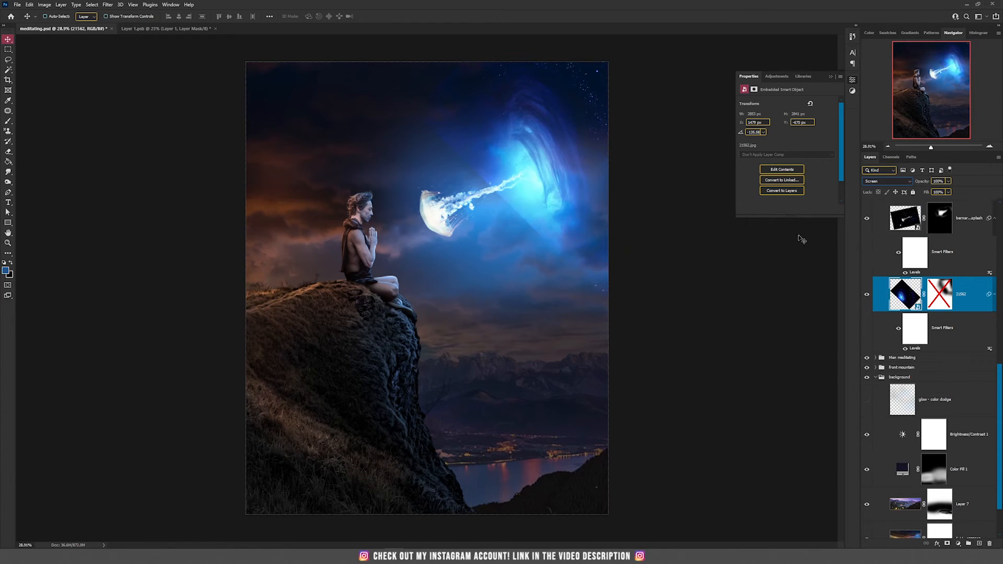
pyautogui.keyDown('shift'); pyautogui.click(935, 300); pyautogui.keyUp('shift')
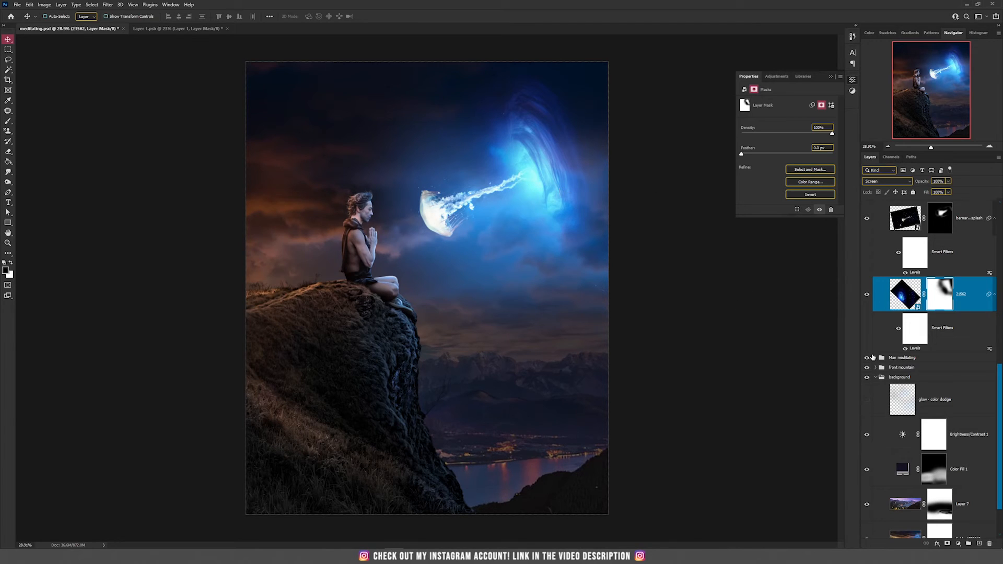
# Show the glow – color dodge layer in the background group with Color Dodge blending
pyautogui.scroll(-1, 956, 393)
pyautogui.scroll(-2, 957, 393)
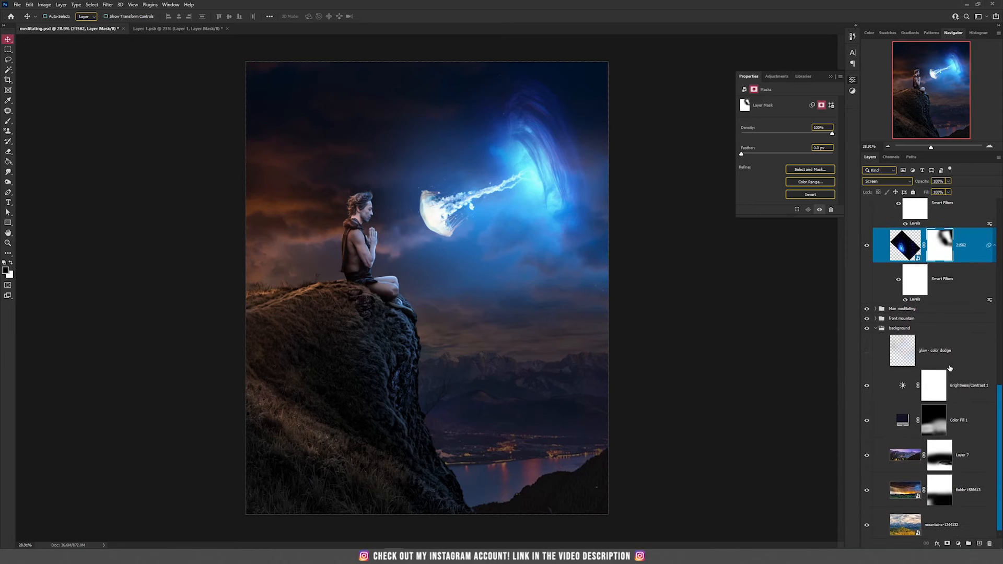
pyautogui.click(935, 354)
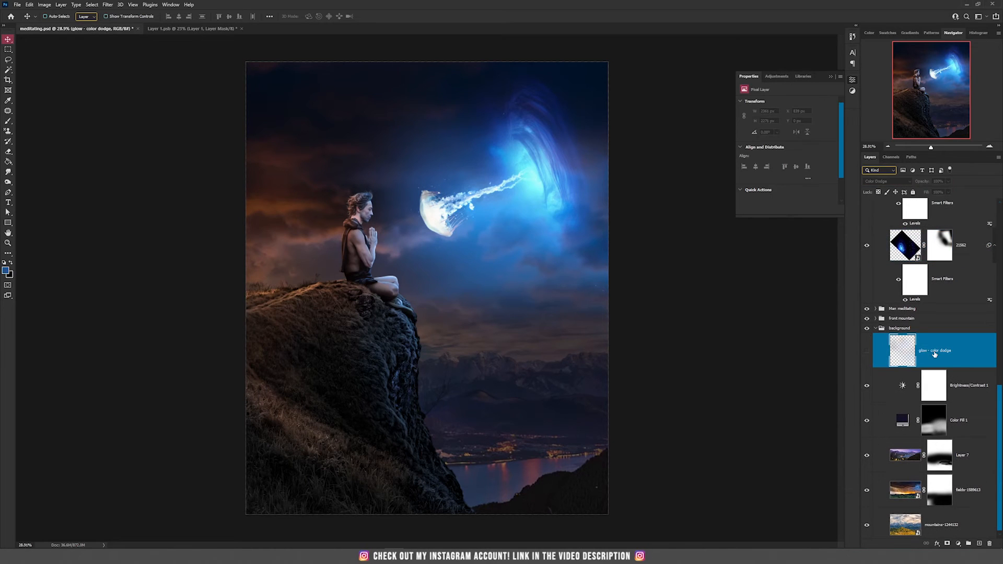
pyautogui.click(867, 350)
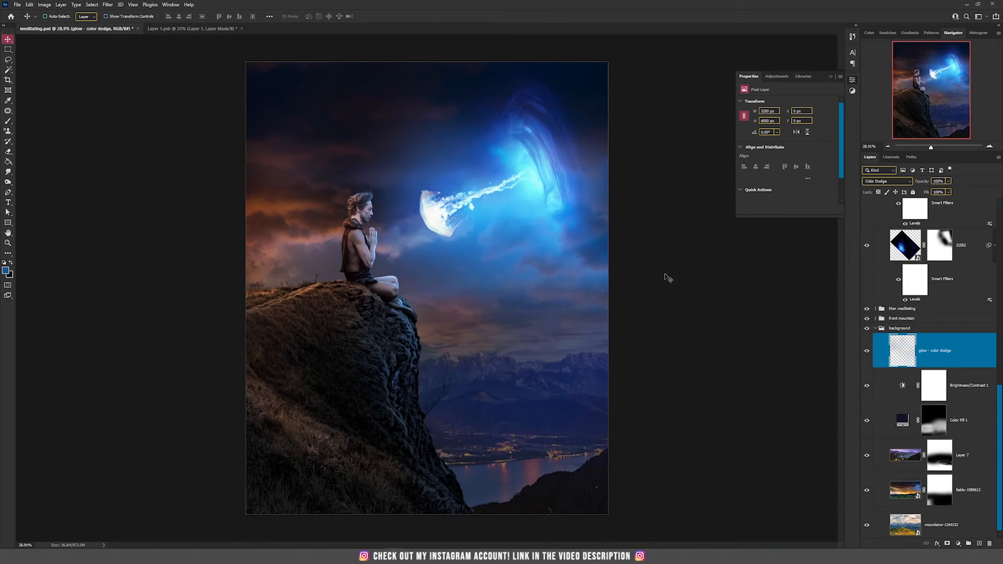
pyautogui.moveTo(584, 251); pyautogui.dragTo(554, 219)
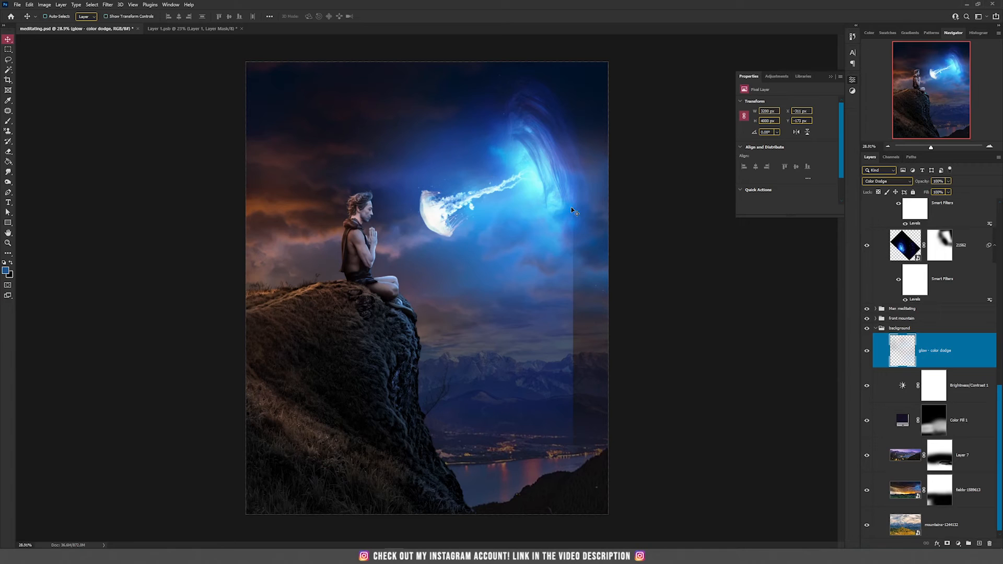
pyautogui.hotkey('ctrl', 'z')
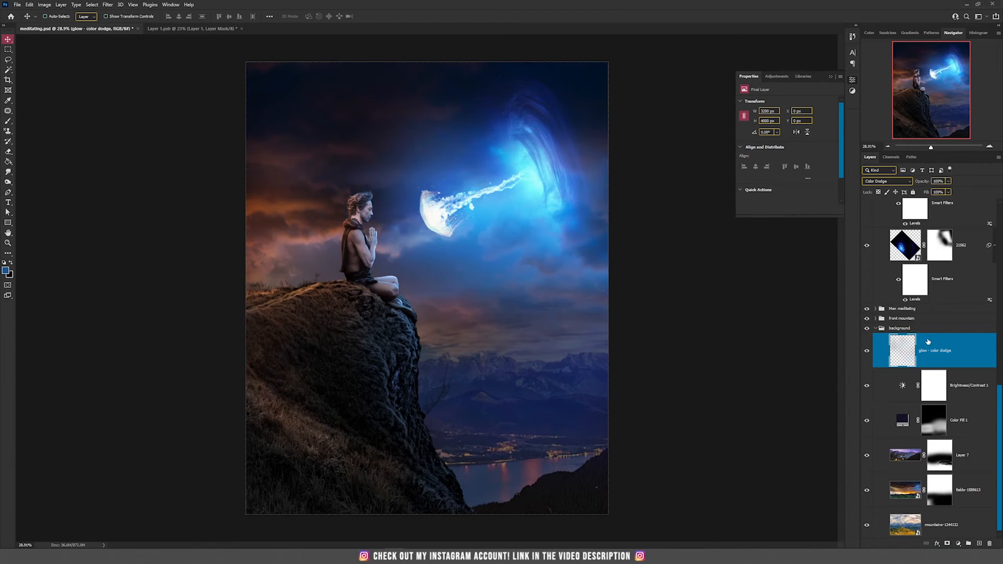
pyautogui.click(887, 181)
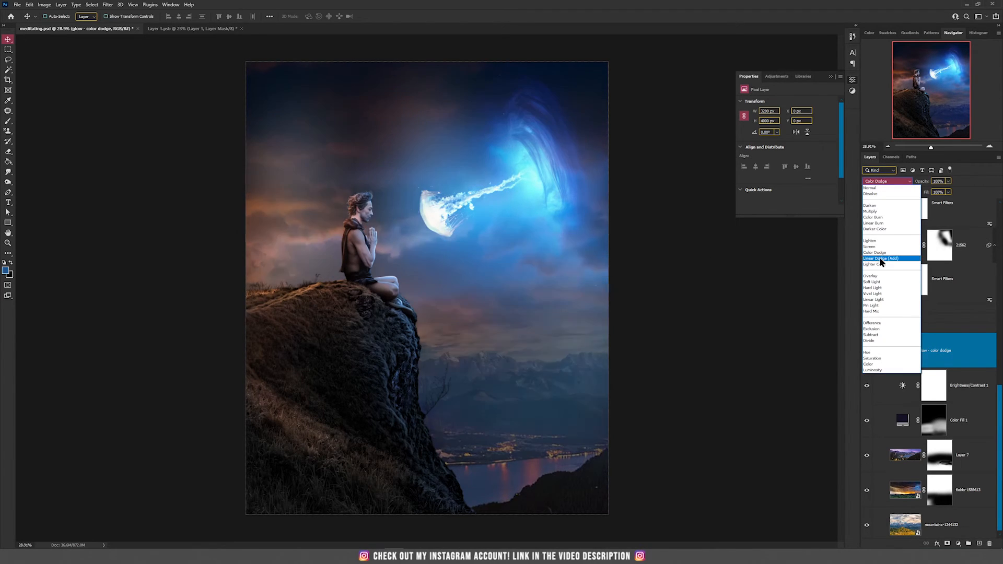
pyautogui.click(878, 253)
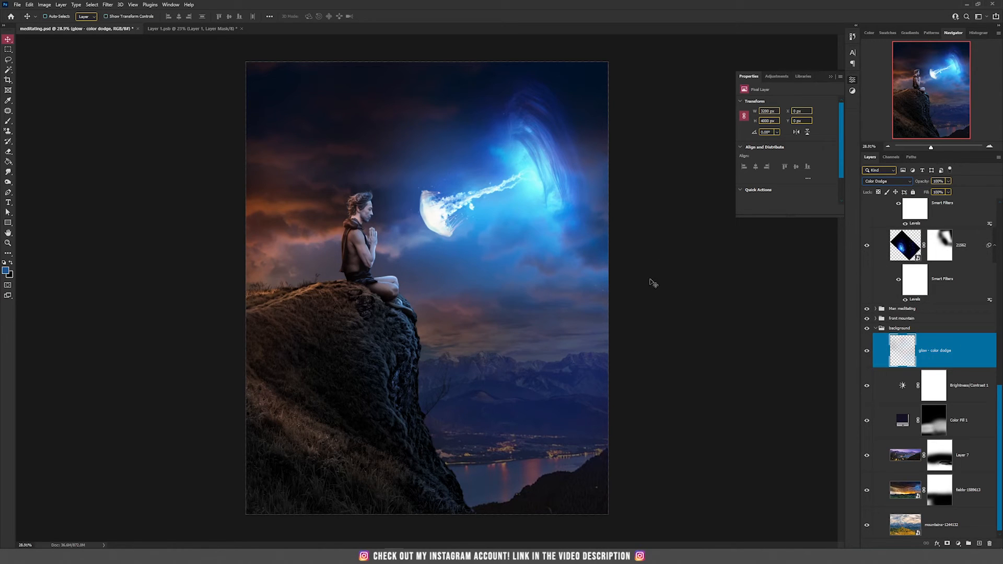
# Zoom in on the jellyfish and show Layer 12's swirl glow in the jellyfish group
pyautogui.scroll(5, 960, 365)
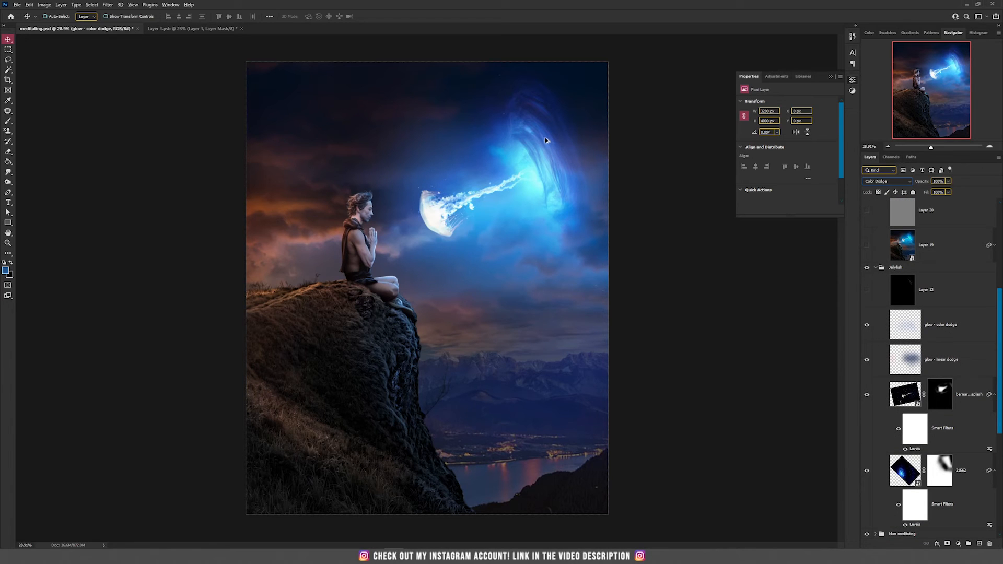
pyautogui.scroll(4, 545, 138)
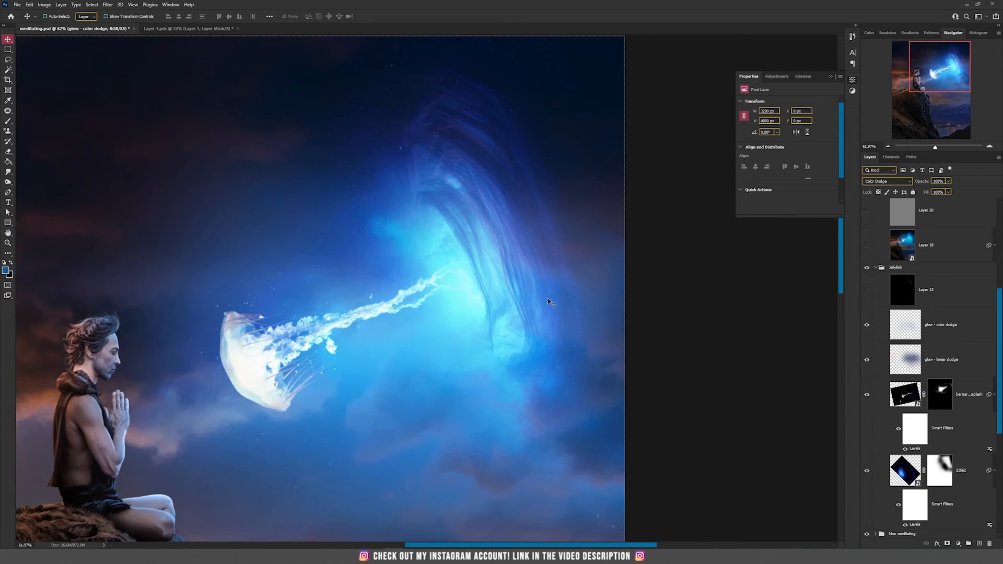
pyautogui.click(867, 291)
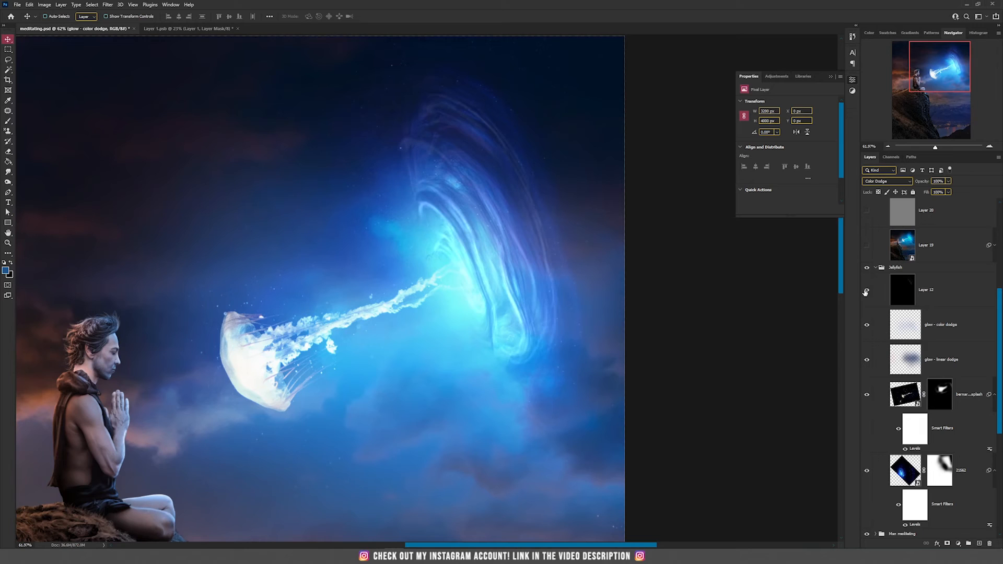
pyautogui.click(914, 296)
pyautogui.moveTo(550, 227); pyautogui.dragTo(371, 234)
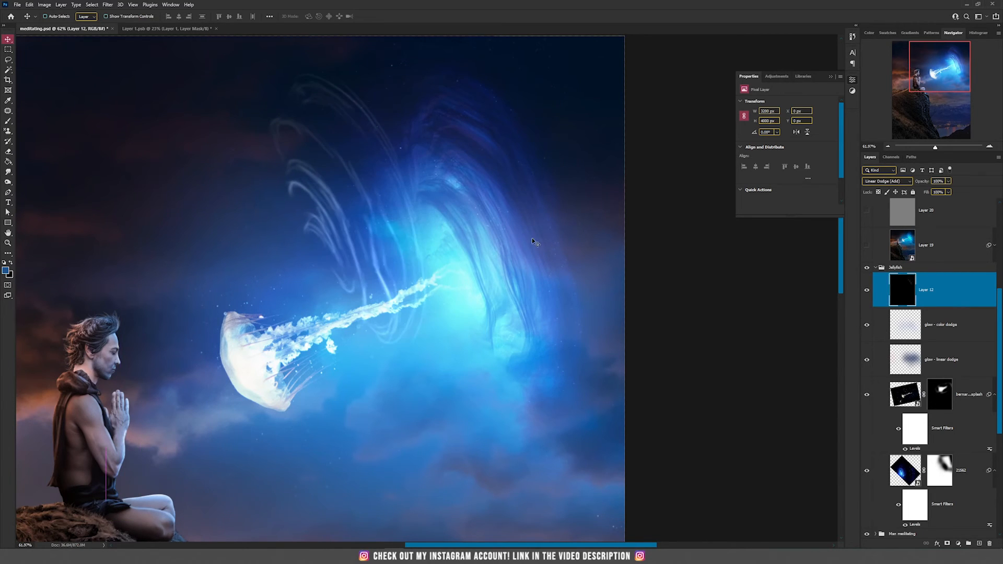
pyautogui.hotkey('ctrl', 'z')
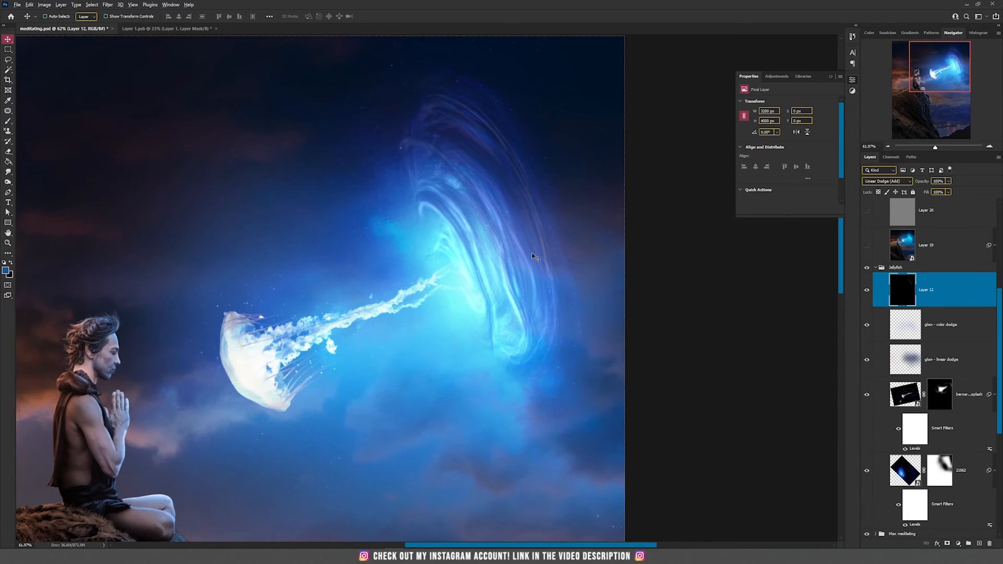
# Collapse the jellyfish group, stamp all visible layers into a new layer and convert it to a smart object
pyautogui.scroll(-5, 532, 256)
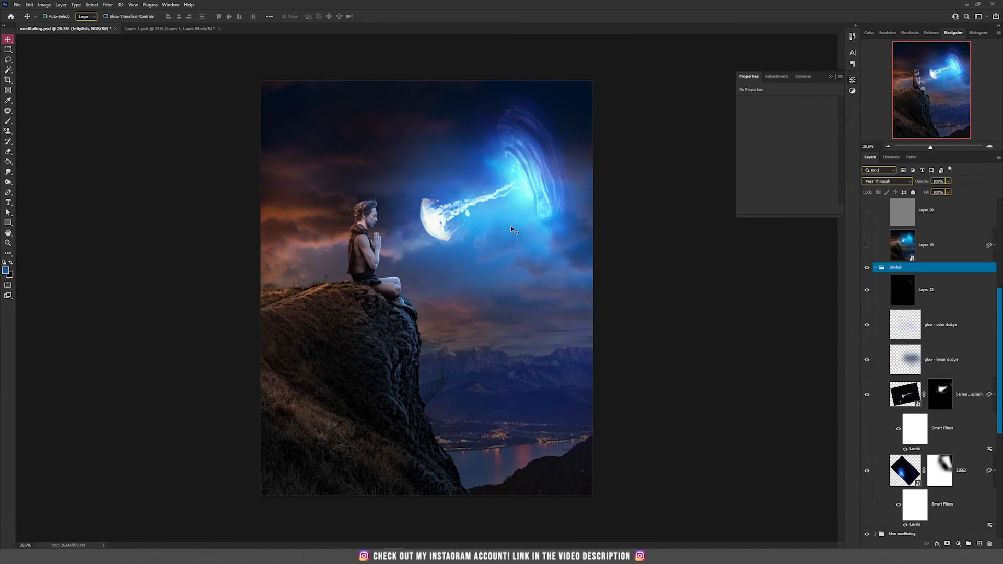
pyautogui.scroll(4, 463, 232)
pyautogui.scroll(-3, 462, 234)
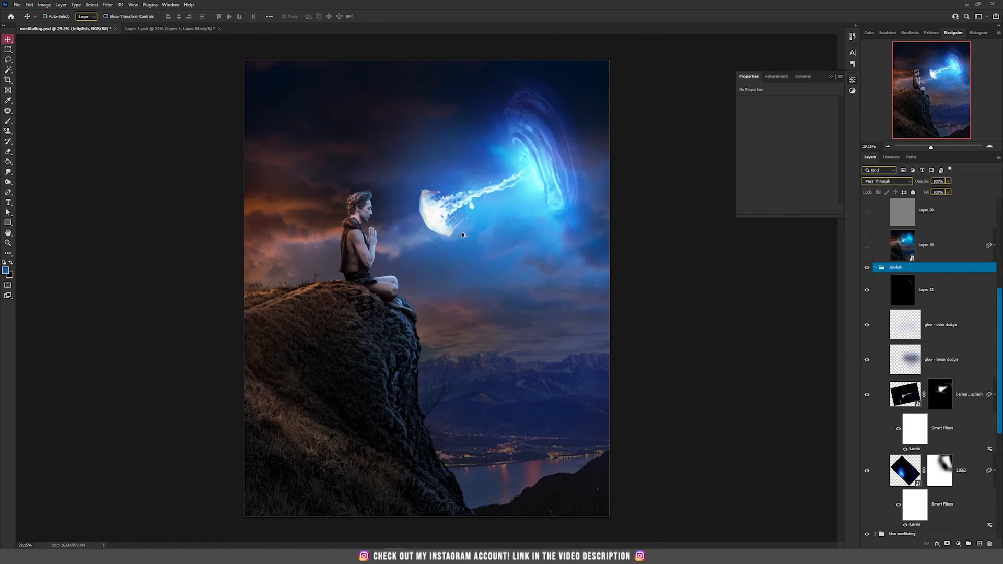
pyautogui.click(876, 267)
pyautogui.click(876, 324)
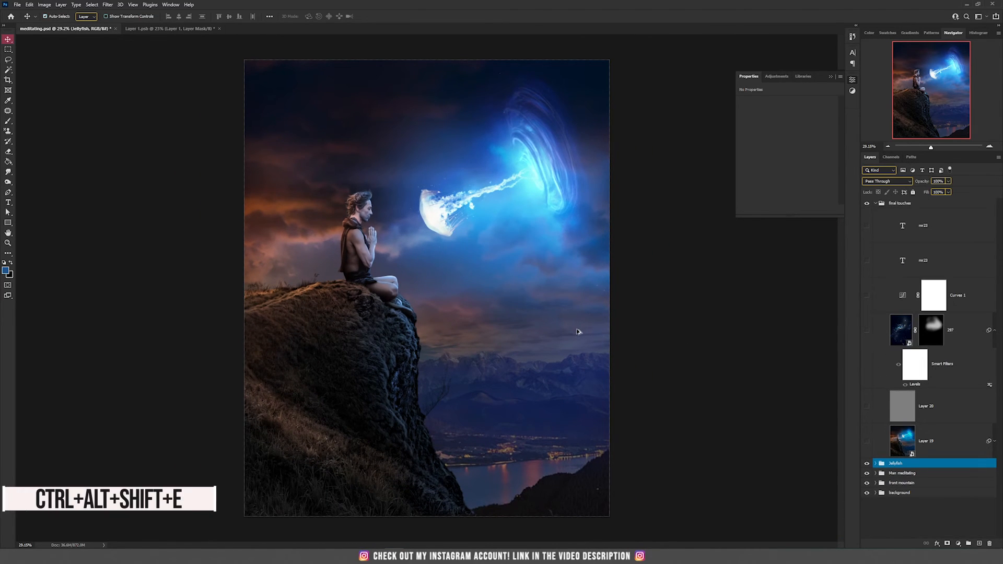
pyautogui.hotkey('ctrl', 'alt', 'shift', 'e')
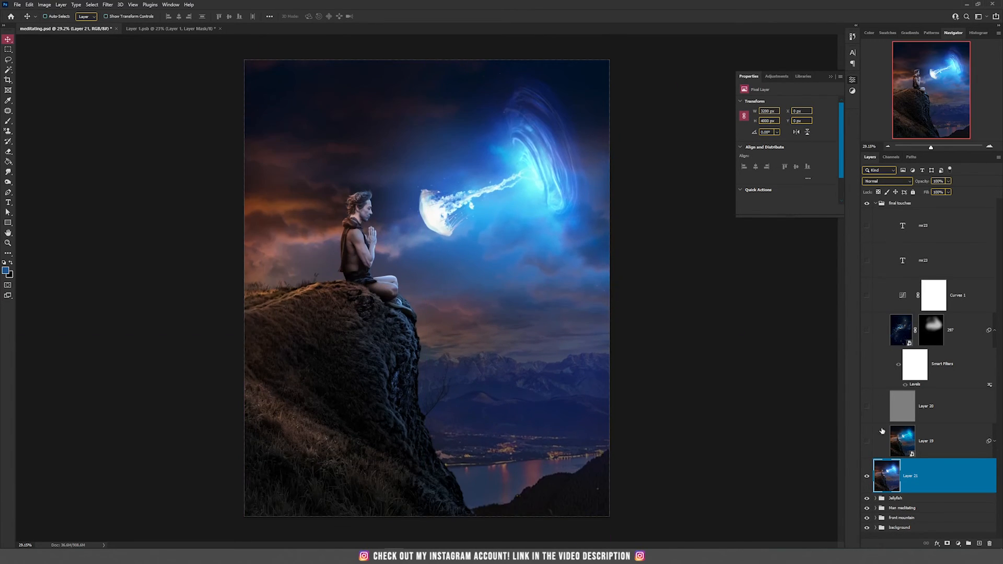
pyautogui.rightClick(953, 485)
pyautogui.click(922, 261)
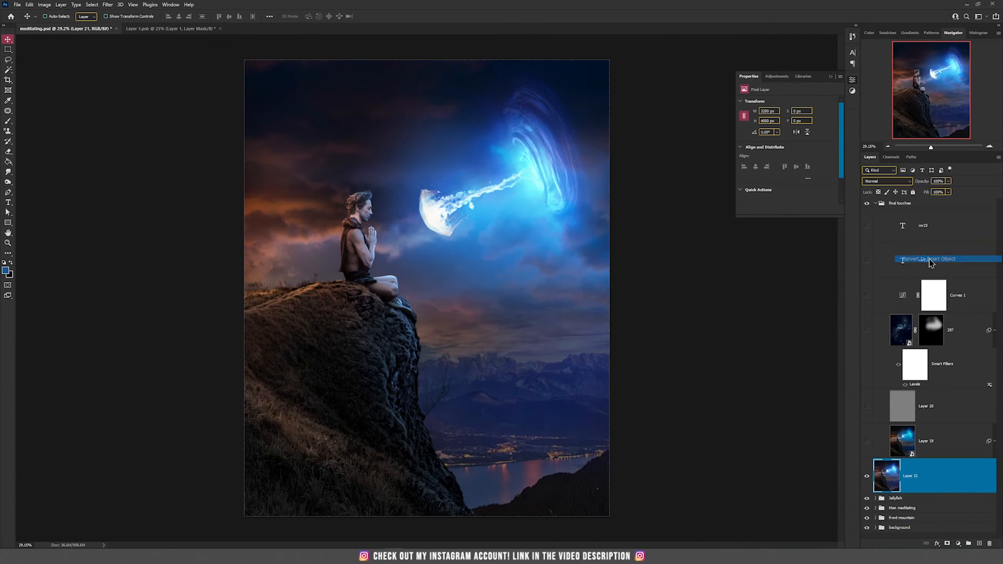
# Review the Camera Raw Filter's Detail and Calibration panels on the stamped layer without applying it
pyautogui.click(107, 5)
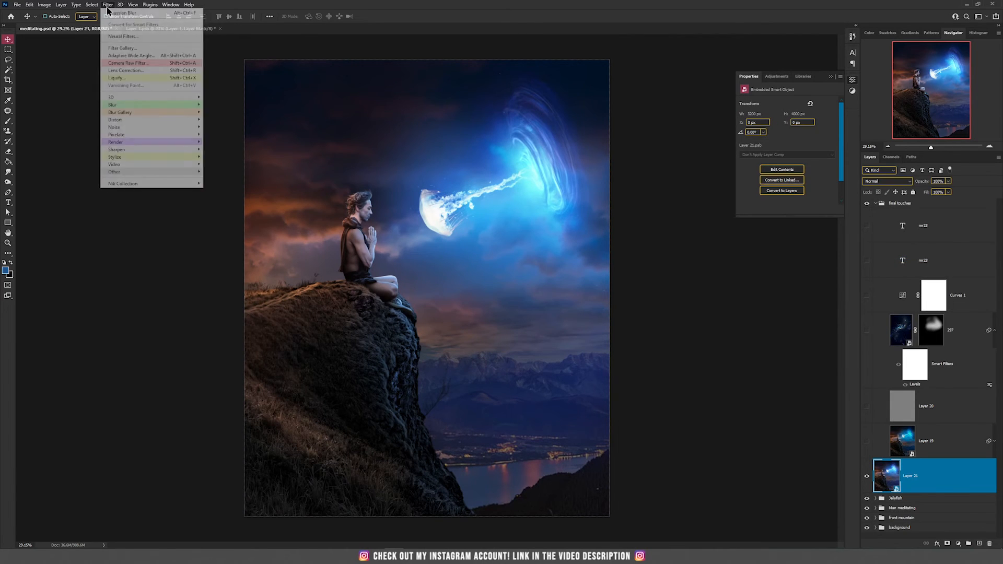
pyautogui.click(152, 64)
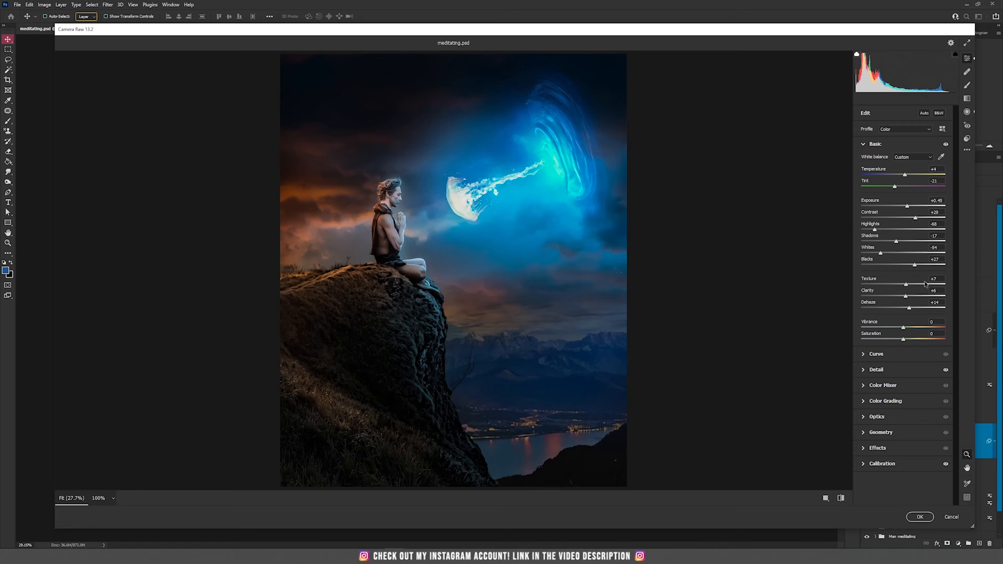
pyautogui.click(894, 371)
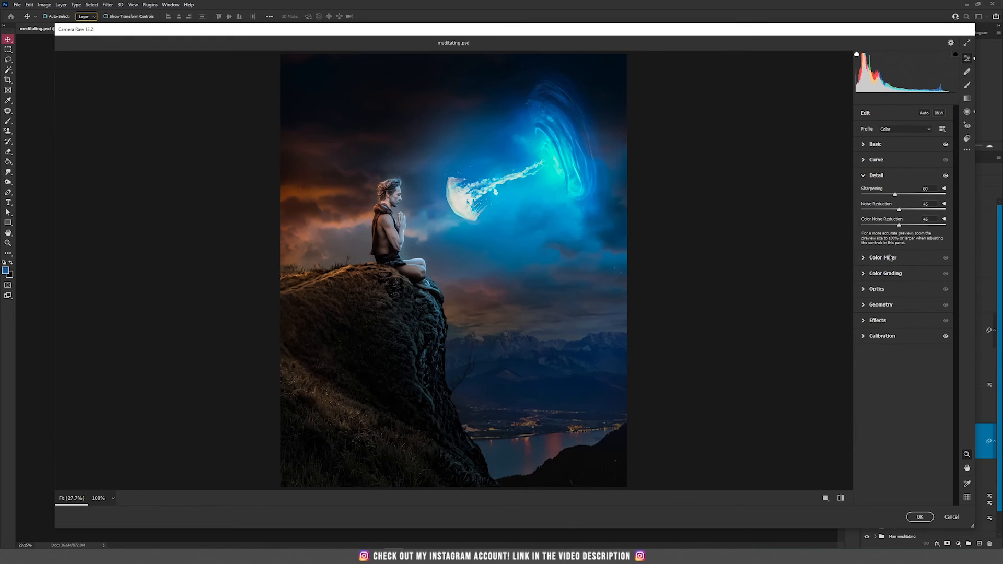
pyautogui.click(899, 337)
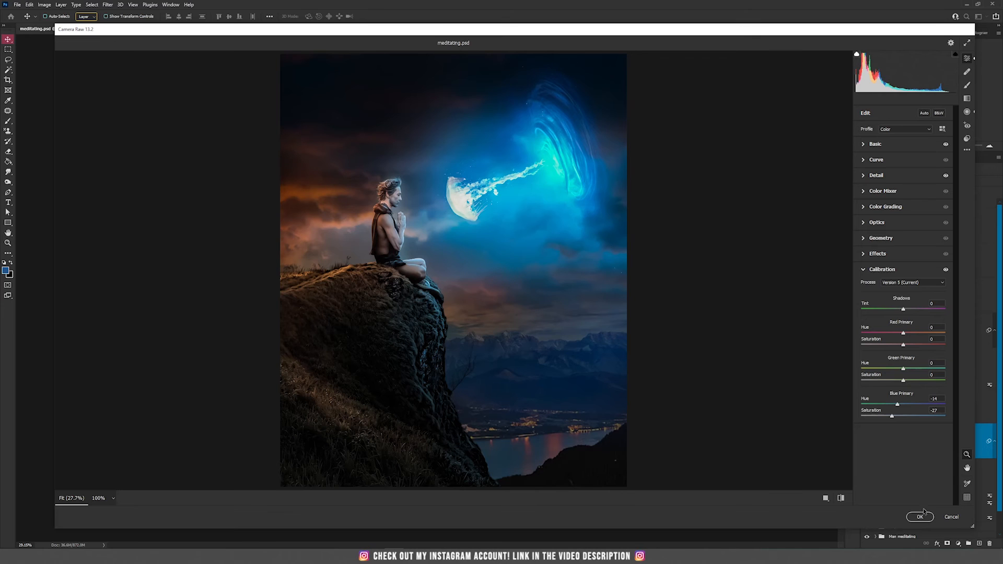
pyautogui.click(951, 517)
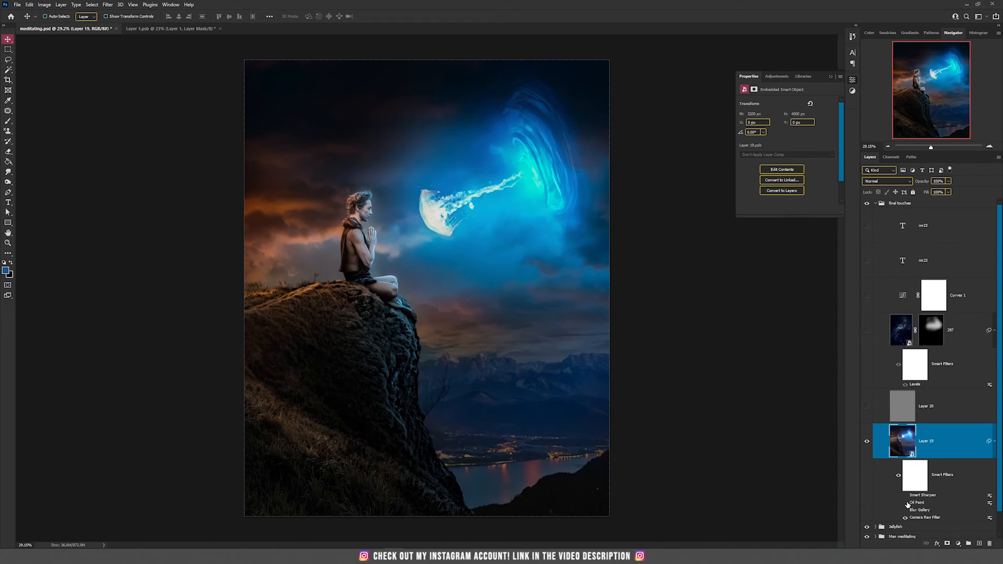
# Review the Oil Paint filter settings on Layer 19 without applying them
pyautogui.click(108, 5)
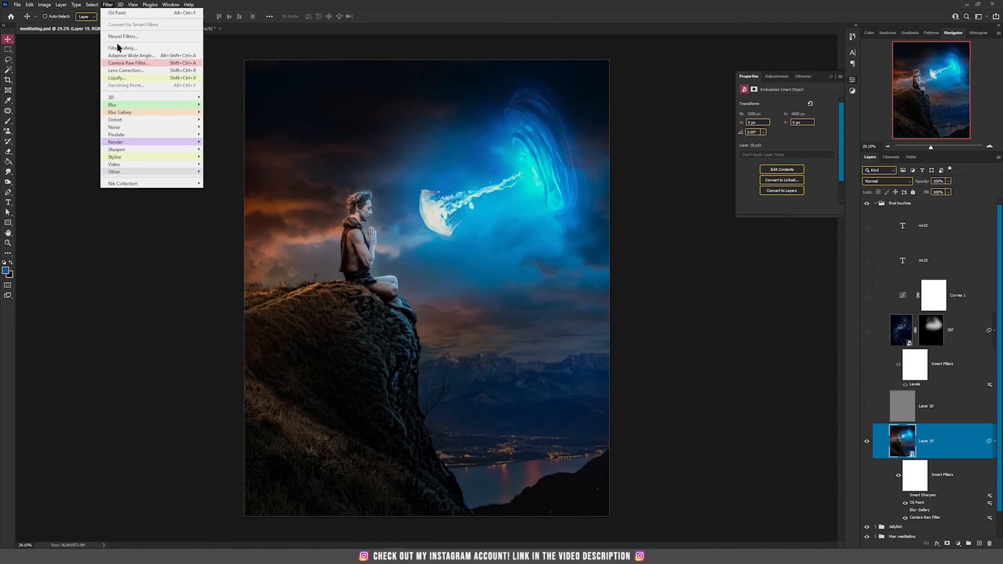
pyautogui.moveTo(177, 158)
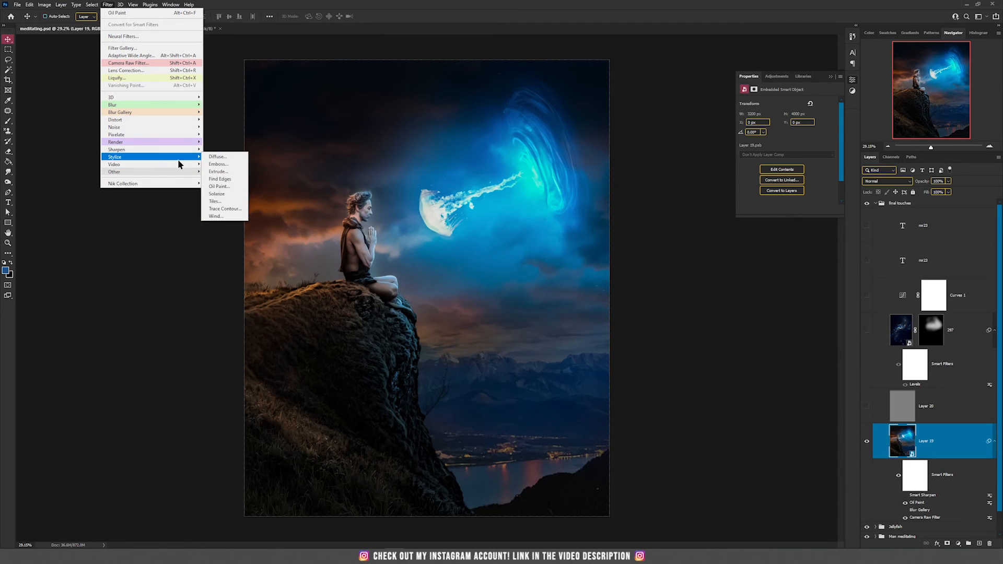
pyautogui.click(228, 187)
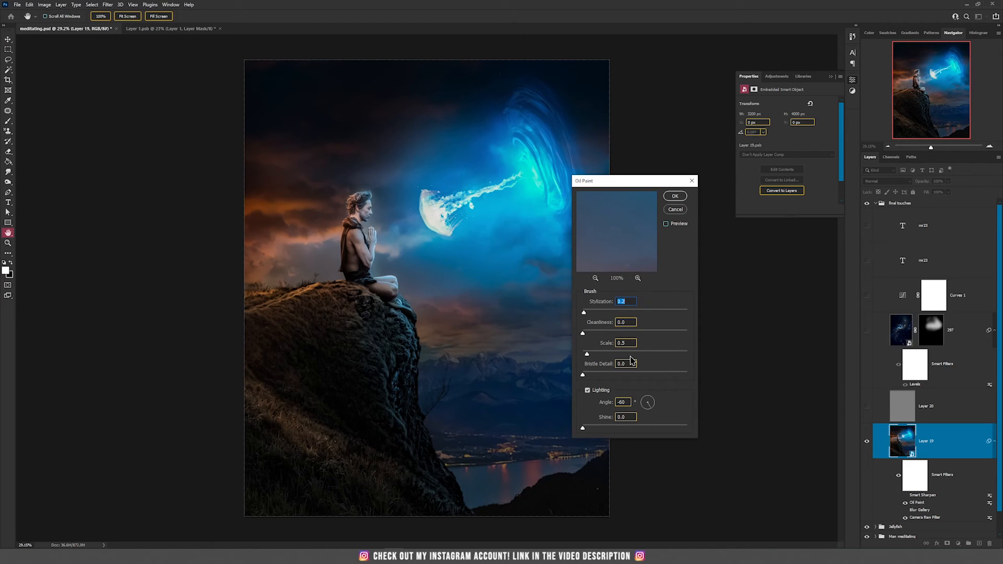
pyautogui.click(676, 209)
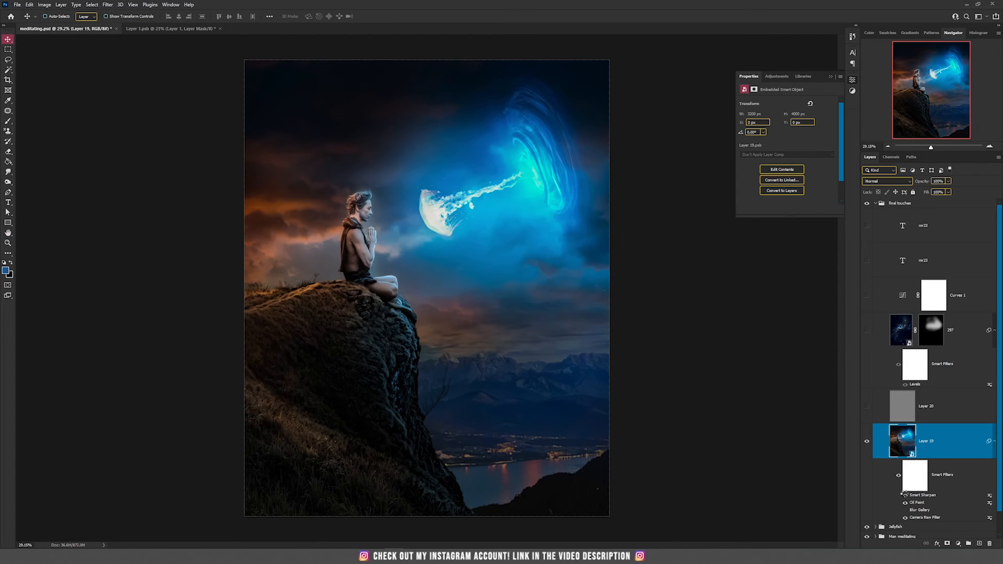
# Review the Smart Sharpen settings, panning the preview to the figure's face, without applying them
pyautogui.click(108, 5)
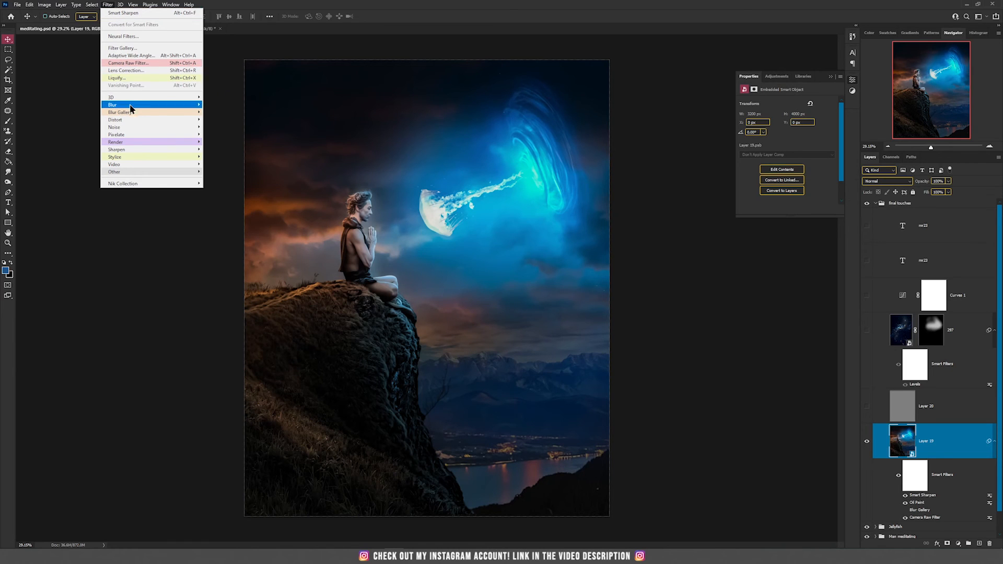
pyautogui.moveTo(139, 143)
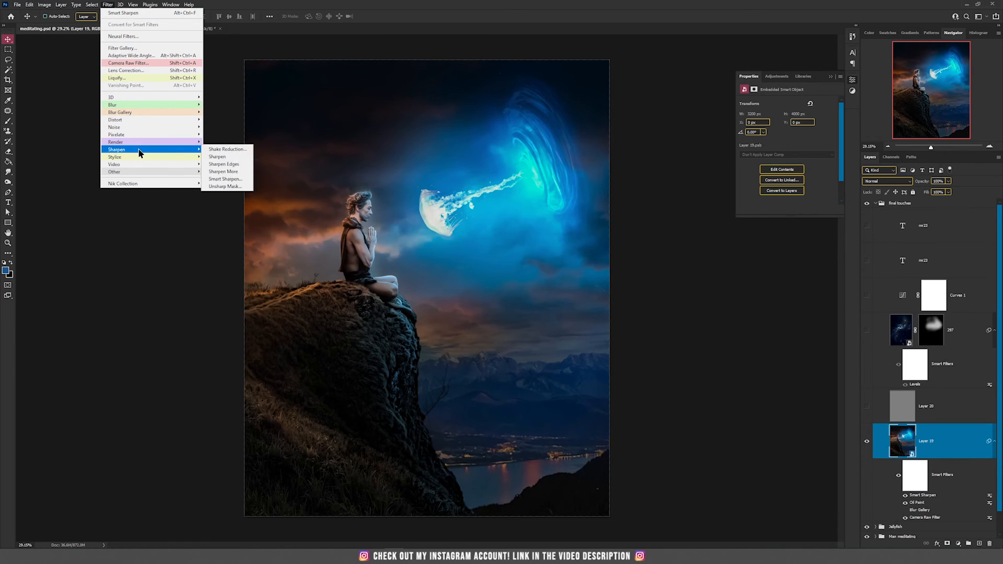
pyautogui.click(227, 179)
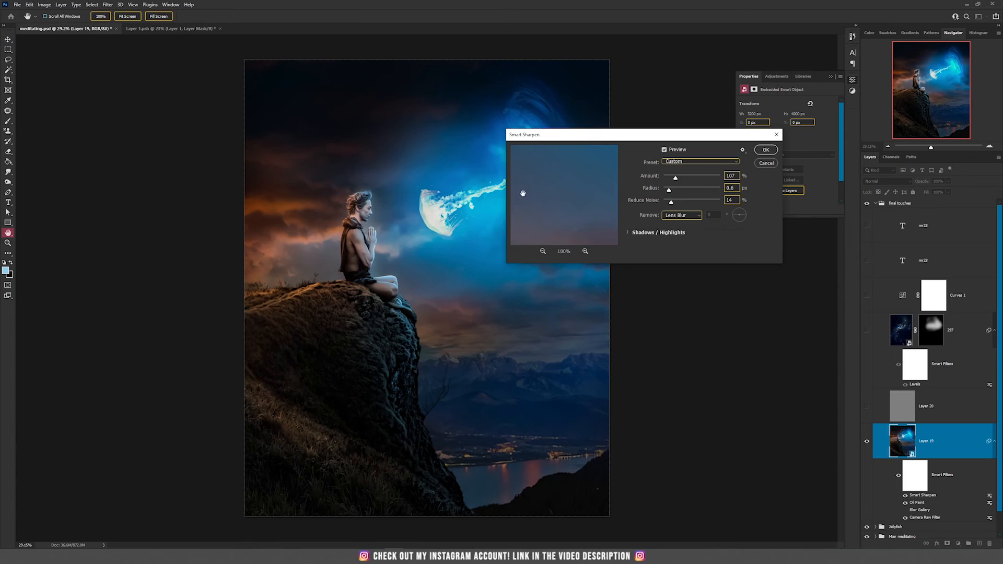
pyautogui.moveTo(608, 138); pyautogui.dragTo(509, 184)
pyautogui.moveTo(456, 244); pyautogui.dragTo(493, 193)
pyautogui.moveTo(453, 225); pyautogui.dragTo(515, 307)
pyautogui.moveTo(448, 213); pyautogui.dragTo(481, 315)
pyautogui.moveTo(486, 265); pyautogui.dragTo(498, 294)
pyautogui.moveTo(473, 232); pyautogui.dragTo(473, 246)
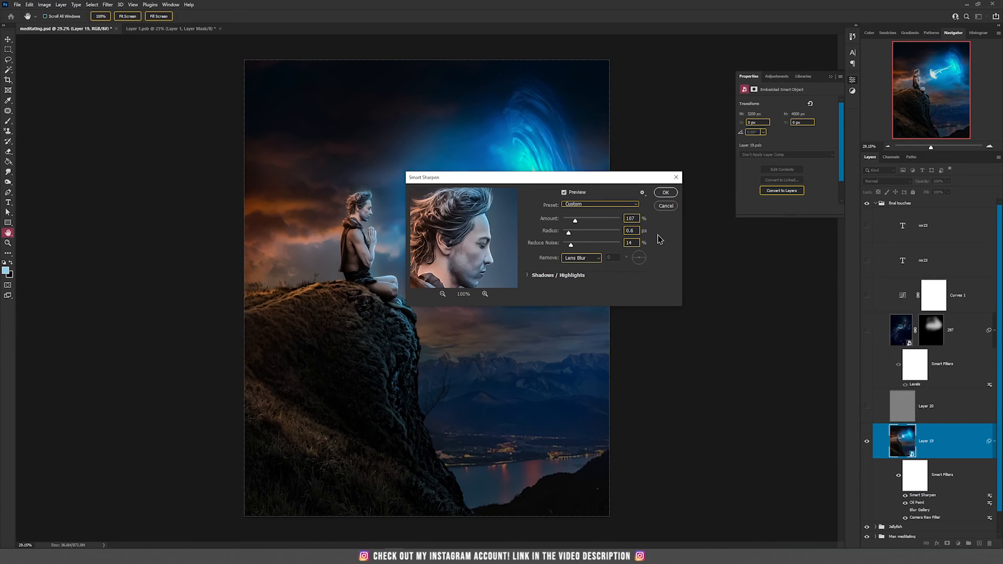
pyautogui.click(666, 206)
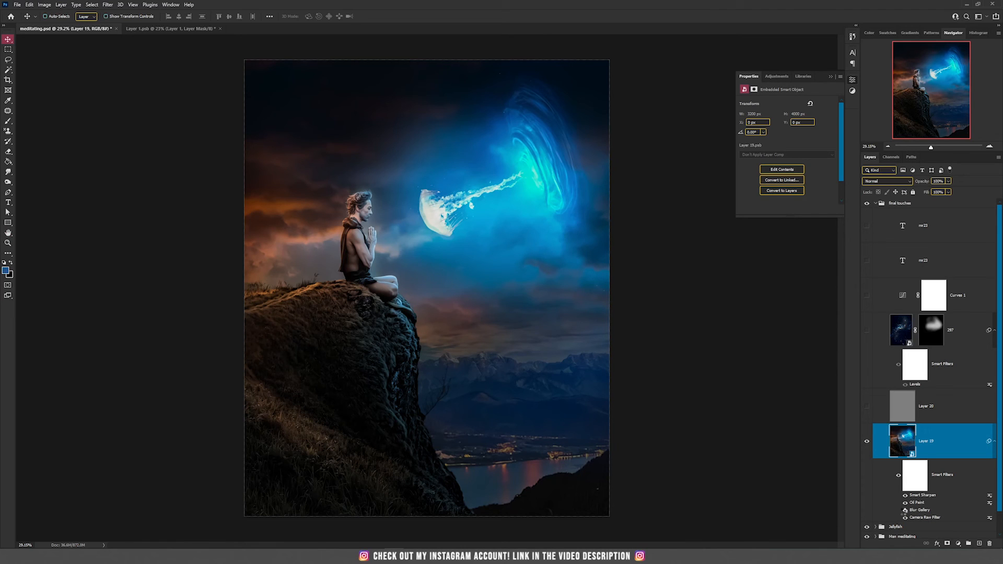
# Try a Tilt-Shift blur on Layer 19, moving its center, upper focus line and lower fade line
pyautogui.click(904, 509)
pyautogui.click(107, 5)
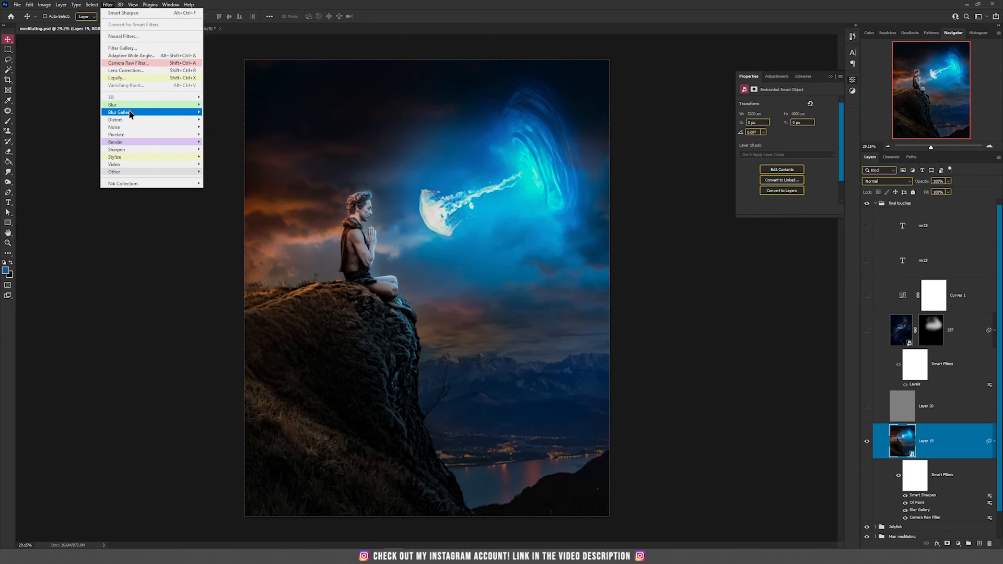
pyautogui.moveTo(132, 115)
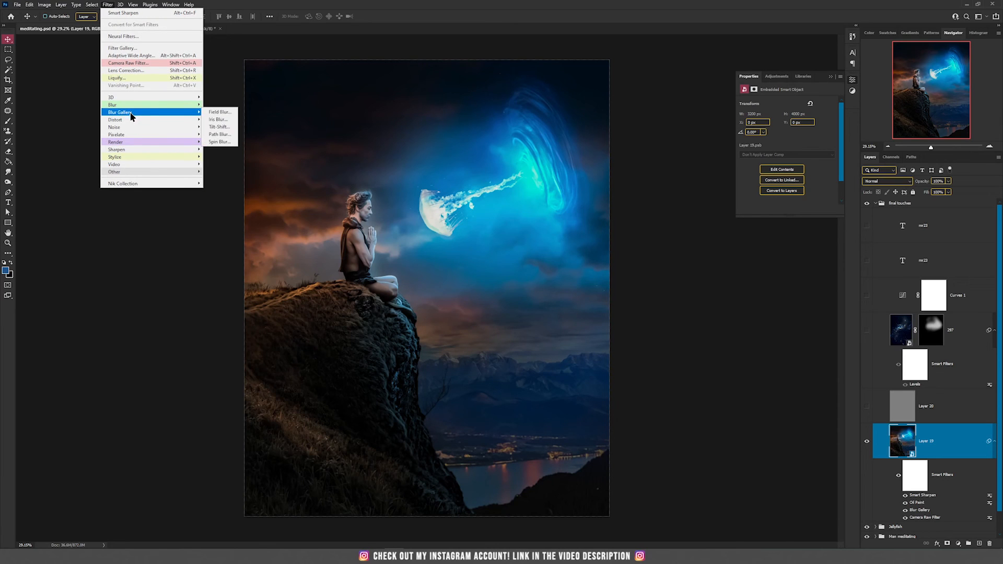
pyautogui.click(219, 127)
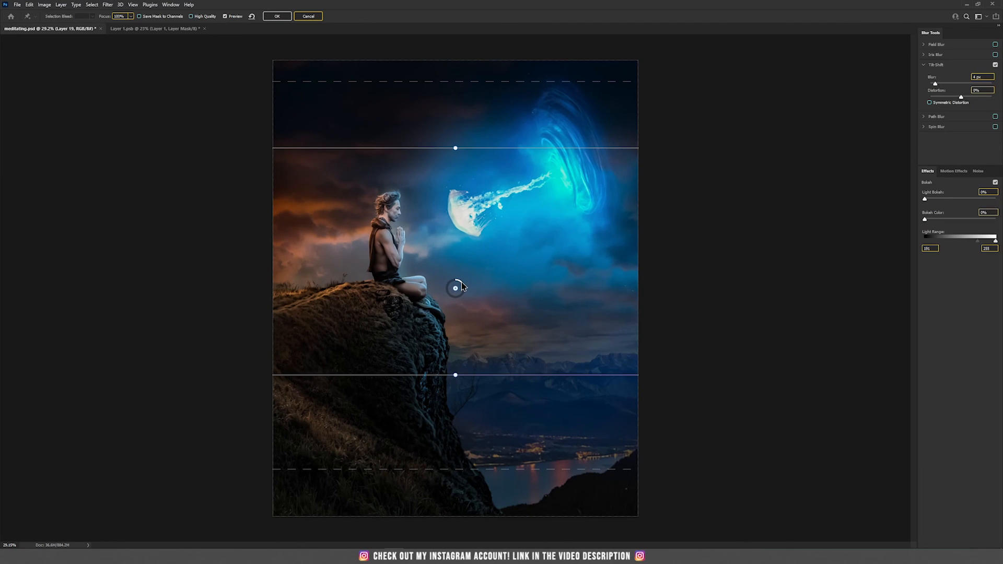
pyautogui.moveTo(462, 284); pyautogui.dragTo(463, 281)
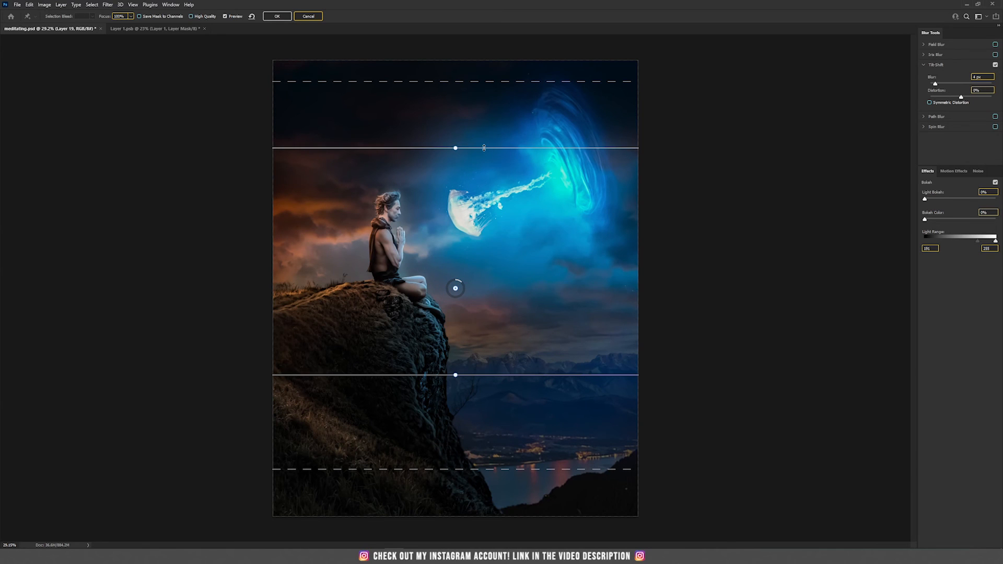
pyautogui.moveTo(484, 148); pyautogui.dragTo(504, 139)
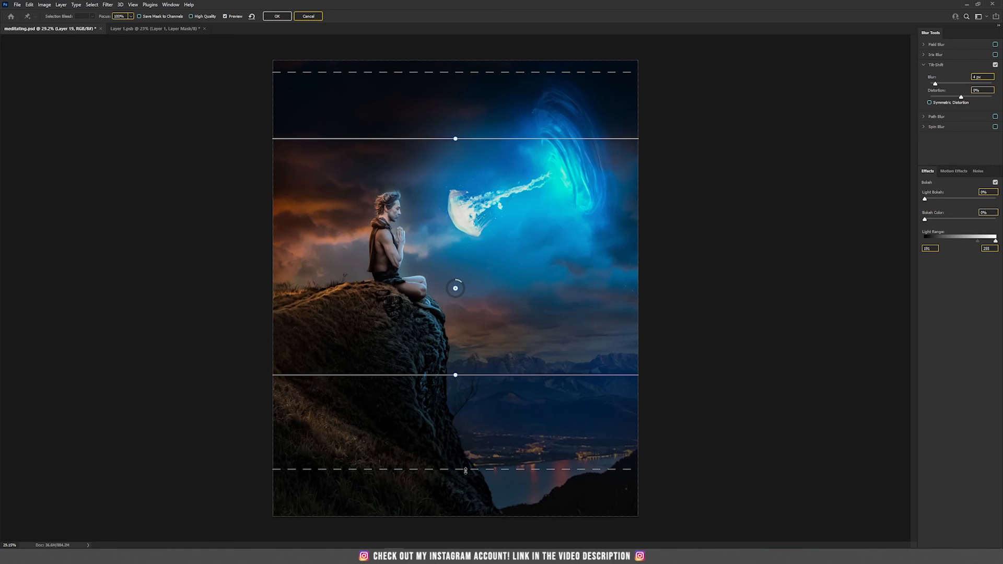
pyautogui.moveTo(468, 467); pyautogui.dragTo(480, 416)
pyautogui.moveTo(486, 448); pyautogui.dragTo(485, 459)
pyautogui.click(297, 17)
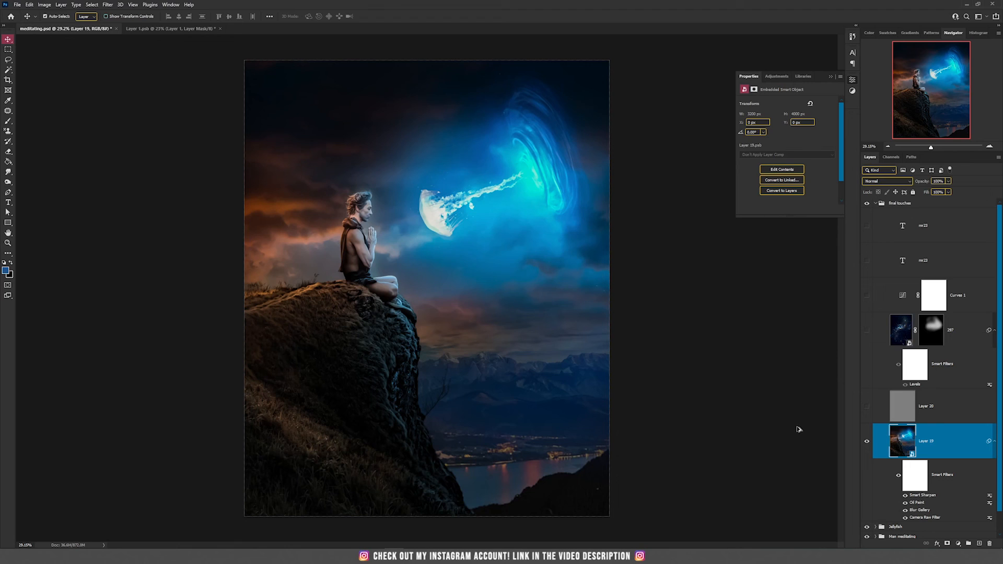
# Stamp all visible layers into a new layer and apply a High Pass filter with a 3 pixel radius
pyautogui.hotkey('ctrl', 'alt', 'shift', 'e')
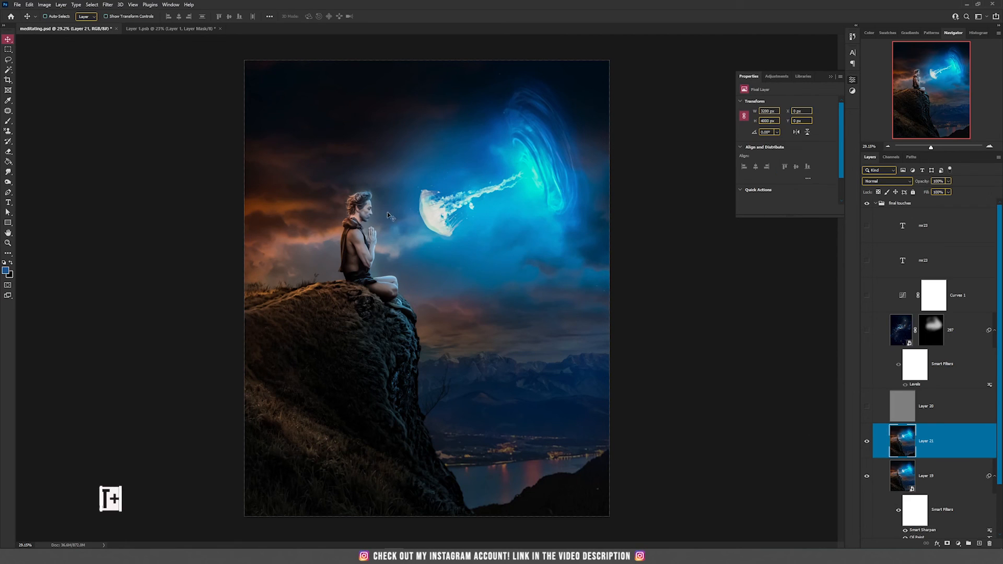
pyautogui.click(108, 5)
pyautogui.moveTo(171, 173)
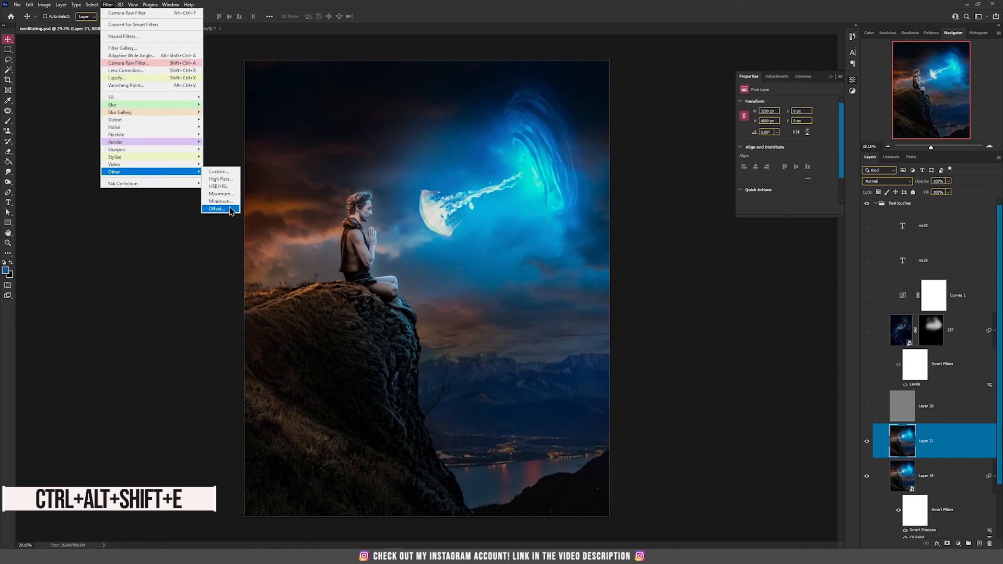
pyautogui.click(231, 180)
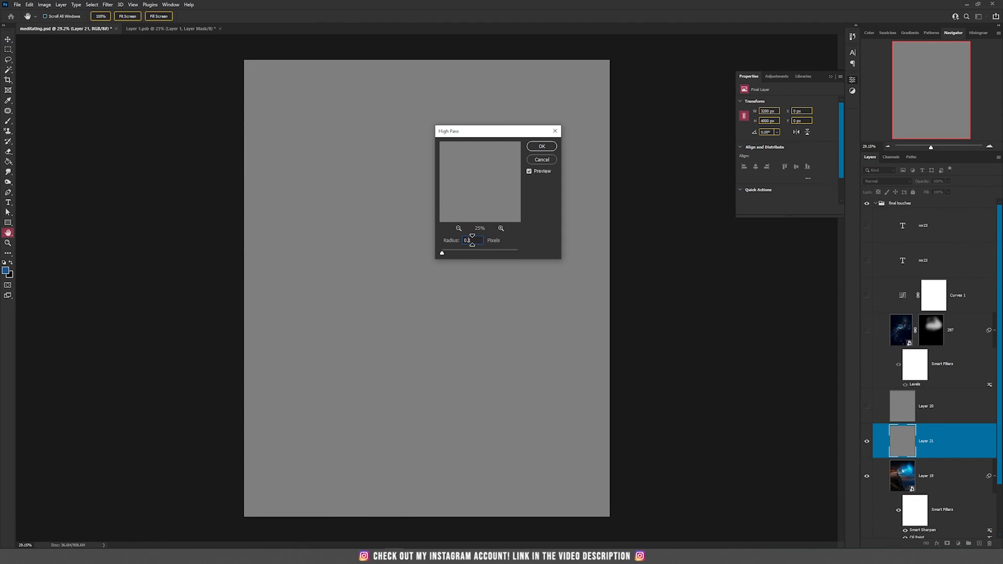
pyautogui.write('3')
pyautogui.moveTo(469, 240); pyautogui.dragTo(486, 244)
pyautogui.write('3')
pyautogui.click(472, 174)
pyautogui.click(511, 173)
pyautogui.click(541, 146)
# Set the high-pass layer's blend mode to Linear Light
pyautogui.scroll(3, 401, 269)
pyautogui.scroll(10, 402, 270)
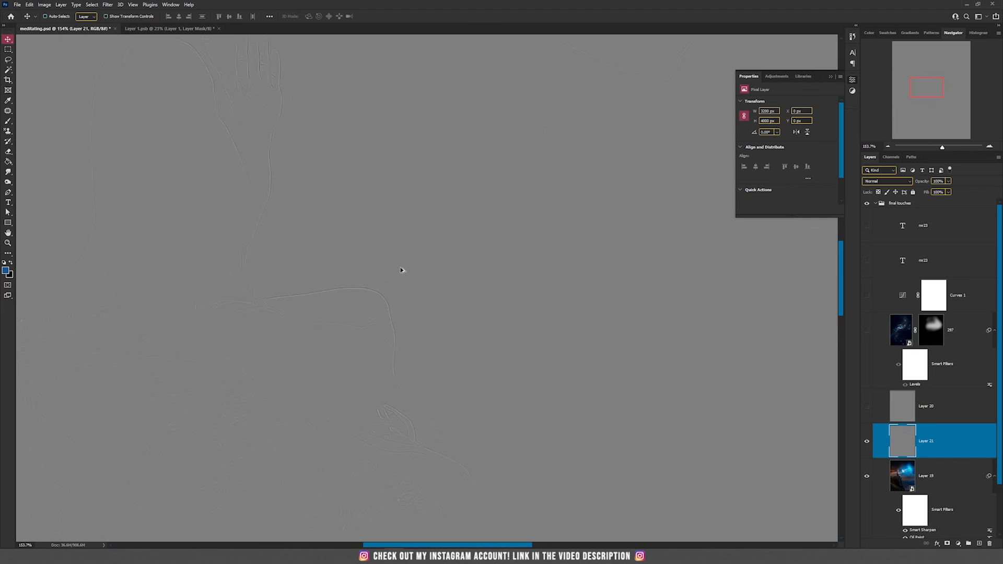
pyautogui.moveTo(266, 280); pyautogui.dragTo(504, 164)
pyautogui.scroll(-3, 409, 286)
pyautogui.moveTo(365, 191); pyautogui.dragTo(485, 271)
pyautogui.scroll(3, 484, 271)
pyautogui.scroll(-5, 484, 270)
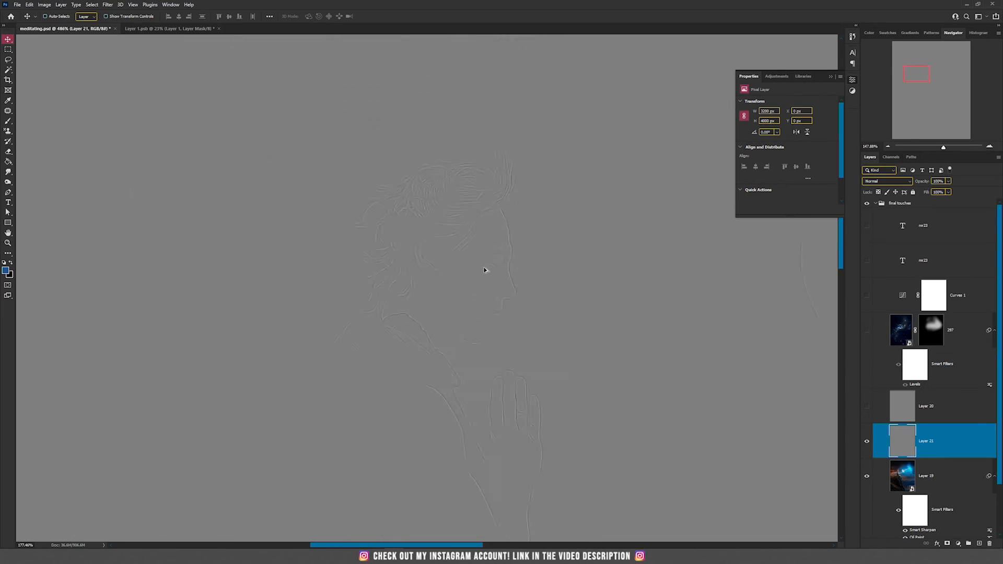
pyautogui.click(872, 181)
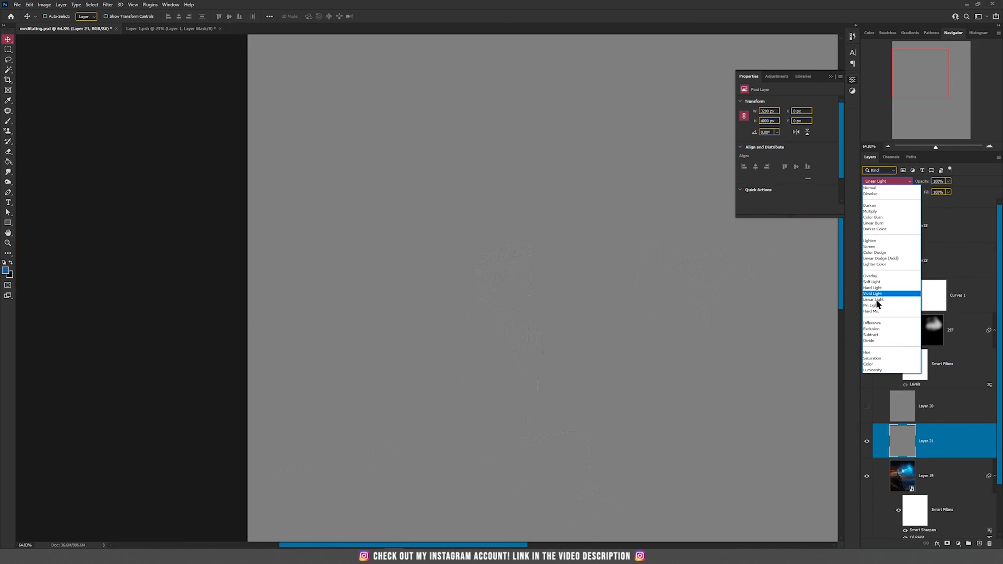
pyautogui.click(877, 300)
pyautogui.scroll(-4, 553, 277)
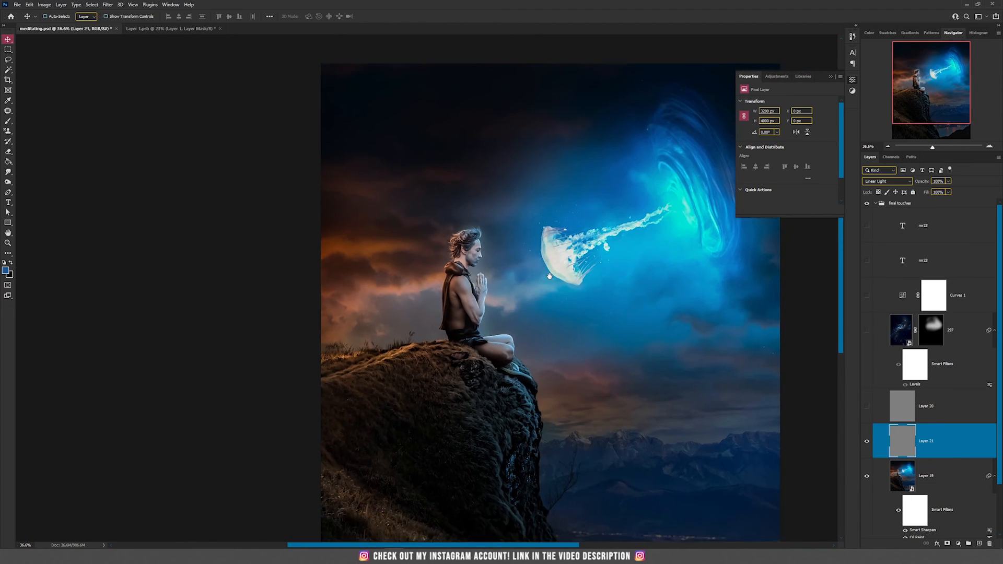
# Merge the high-pass layer down, then show and select the 297 nebula layer
pyautogui.hotkey('ctrl', 'e')
pyautogui.click(867, 331)
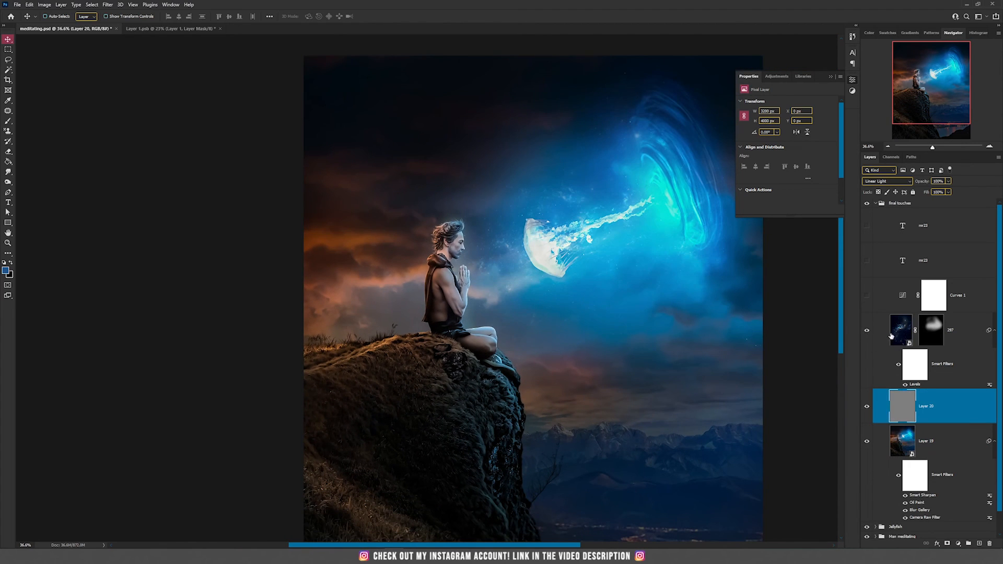
pyautogui.click(891, 336)
pyautogui.scroll(5, 575, 243)
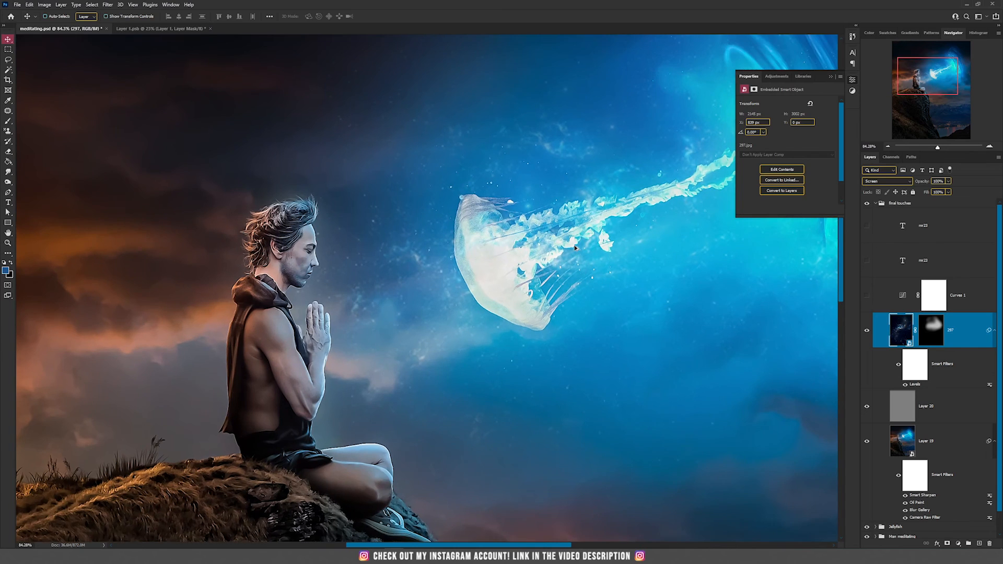
# Toggle the 297 nebula layer's visibility, then show the Curves 1 adjustment layer and select it
pyautogui.scroll(-2, 575, 246)
pyautogui.click(866, 331)
pyautogui.click(867, 331)
pyautogui.scroll(-3, 644, 317)
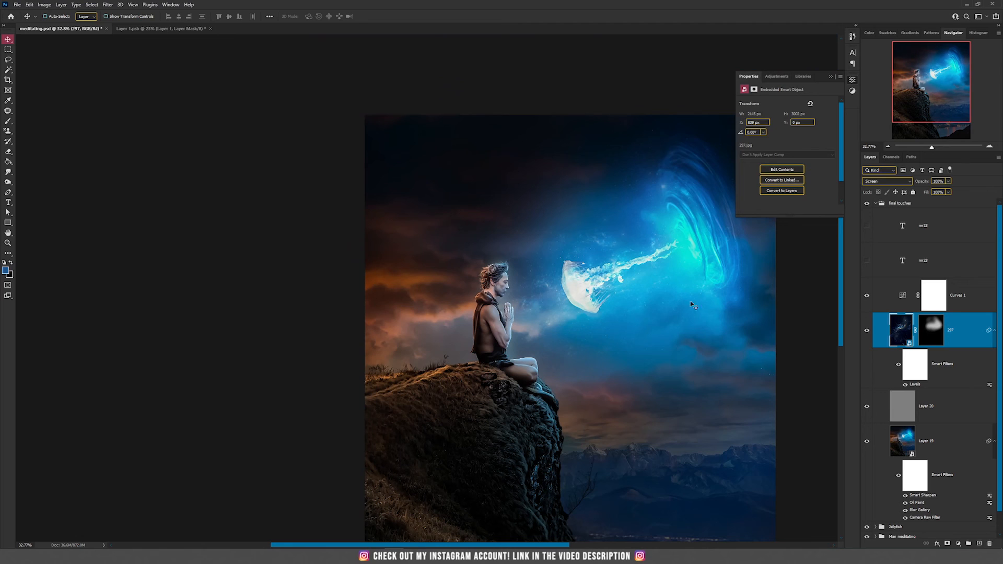
pyautogui.scroll(-1, 670, 310)
pyautogui.click(903, 296)
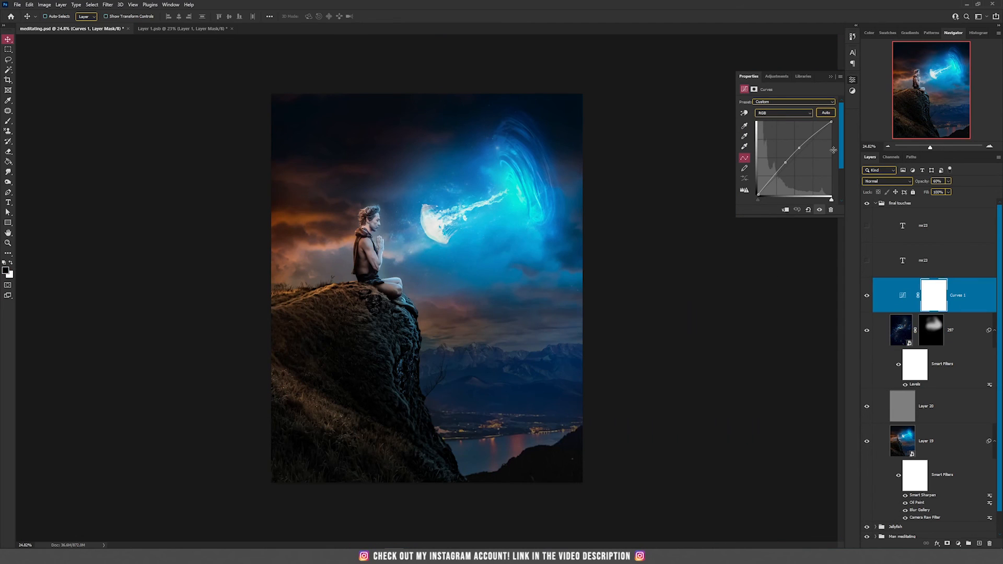
# Show the ne23 watermark text layer in the final touches group and review the finished composite
pyautogui.scroll(1, 423, 242)
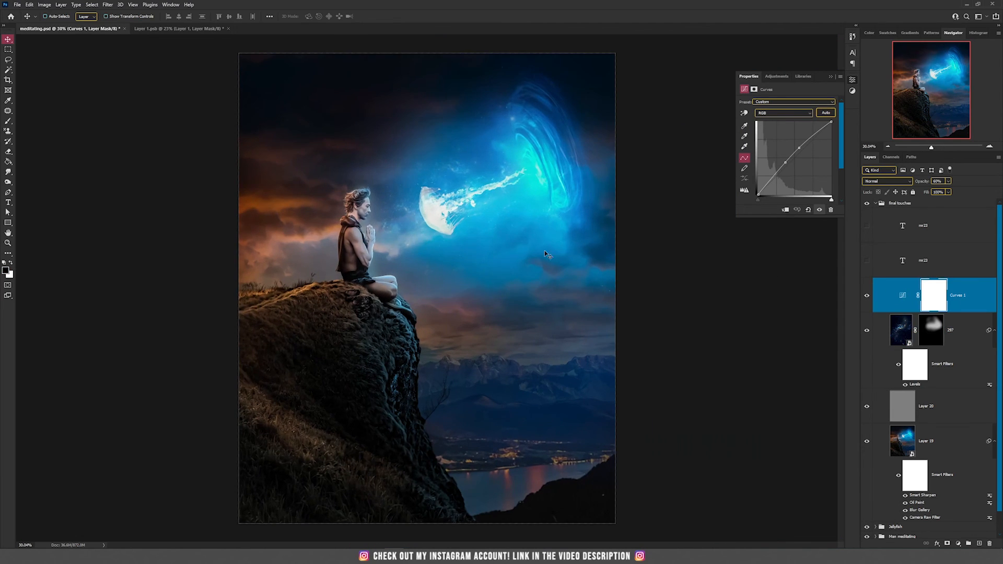
pyautogui.click(866, 226)
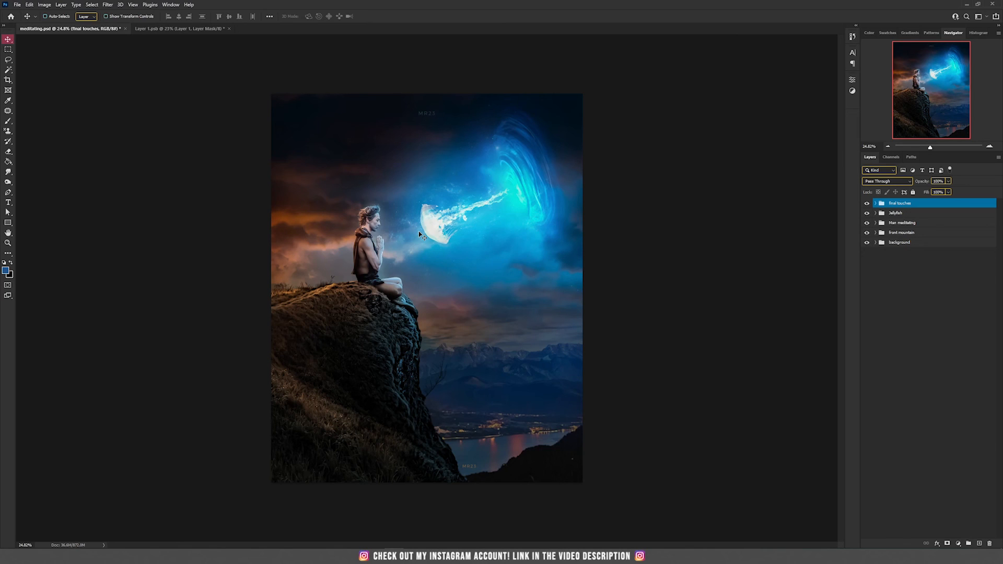
pyautogui.scroll(4, 419, 231)
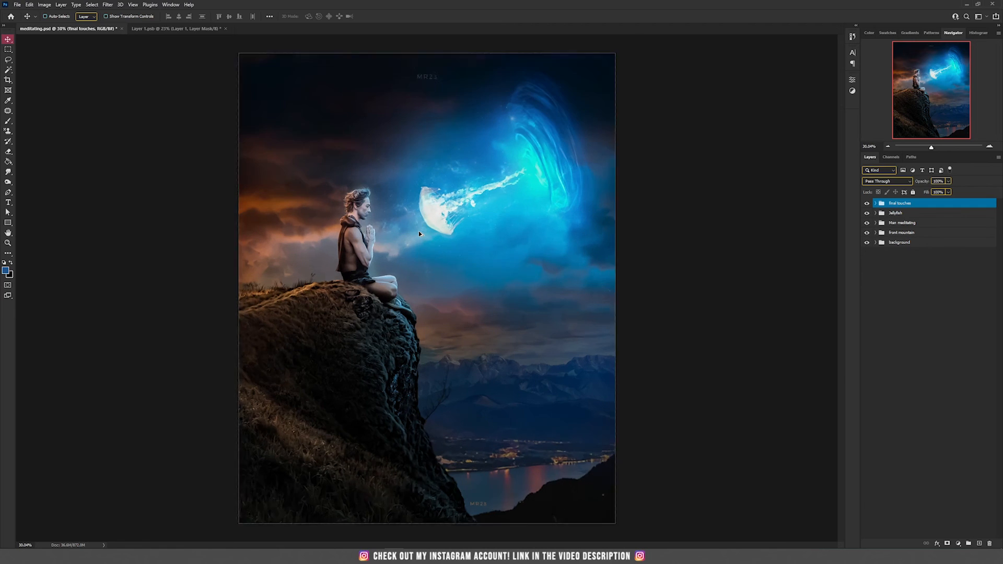
pyautogui.scroll(-2, 419, 231)
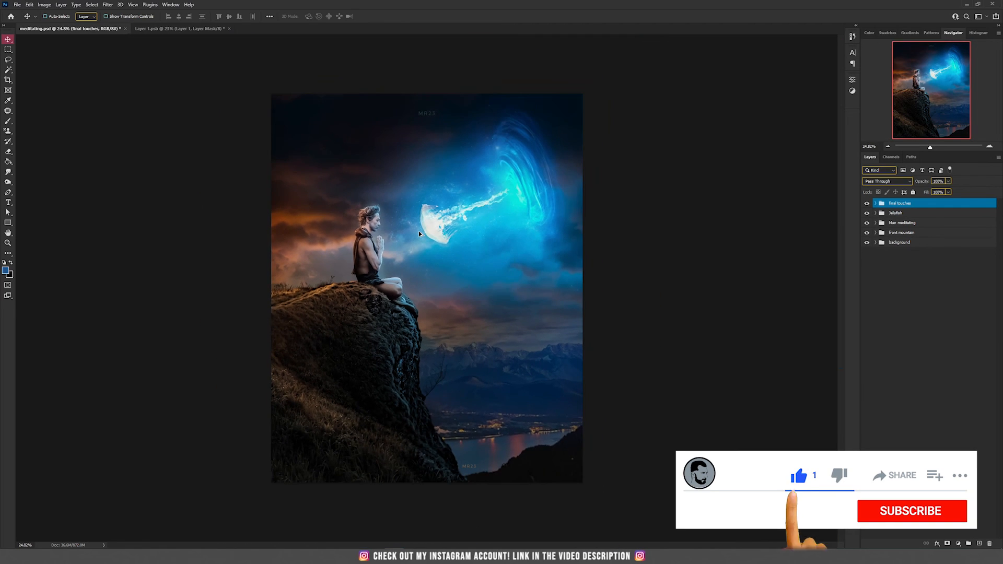
pyautogui.scroll(1, 463, 232)
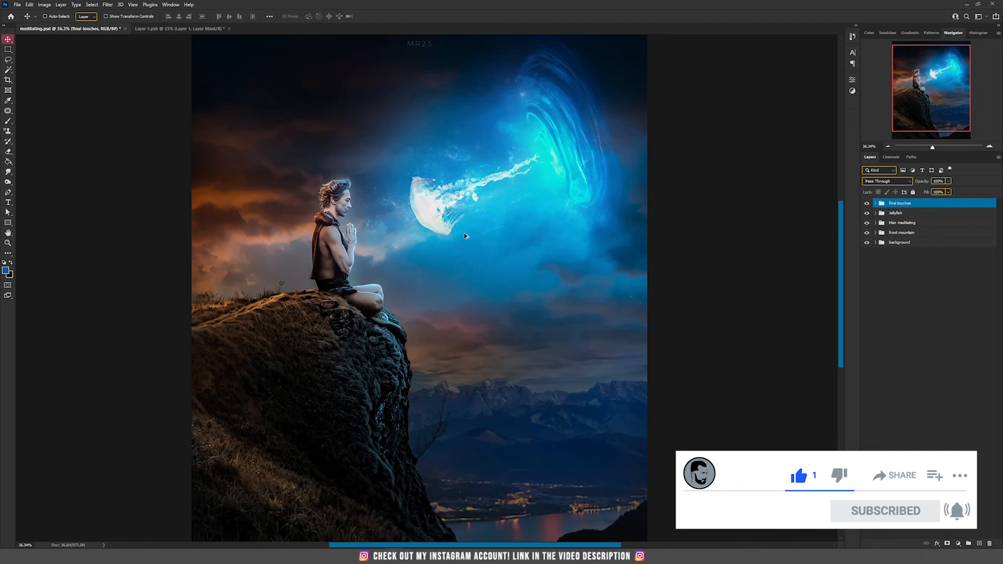